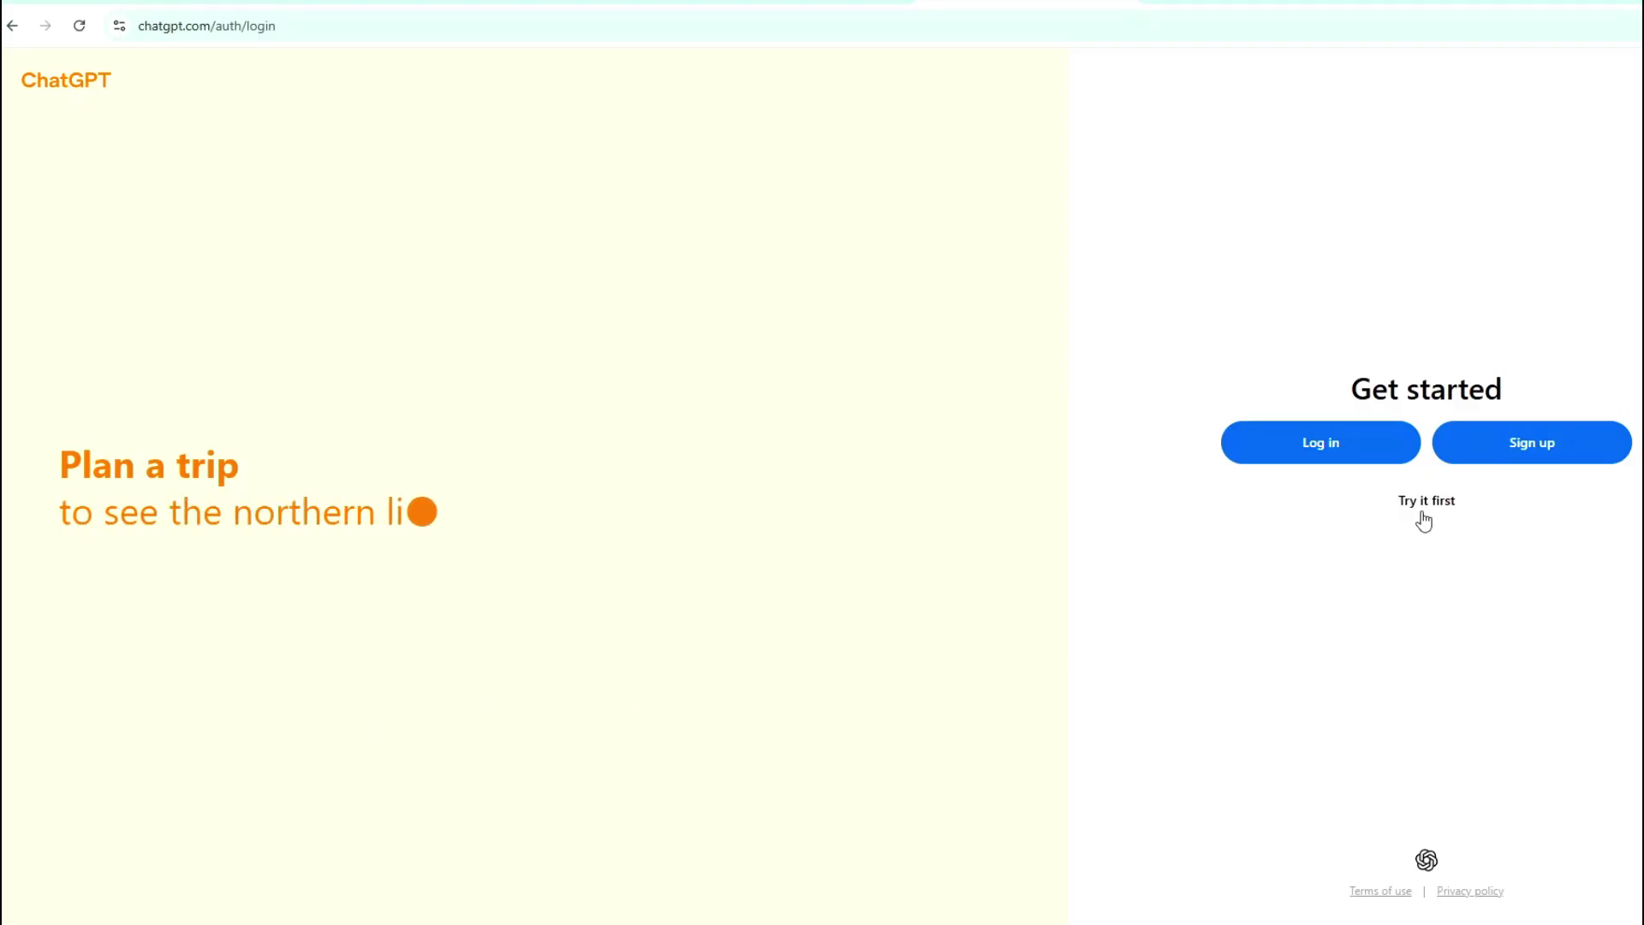
# Without logging in, ask ChatGPT to 'Make a cute description prompt of a little cat'.
pyautogui.click(1426, 501)
pyautogui.write('Make a cute desc')
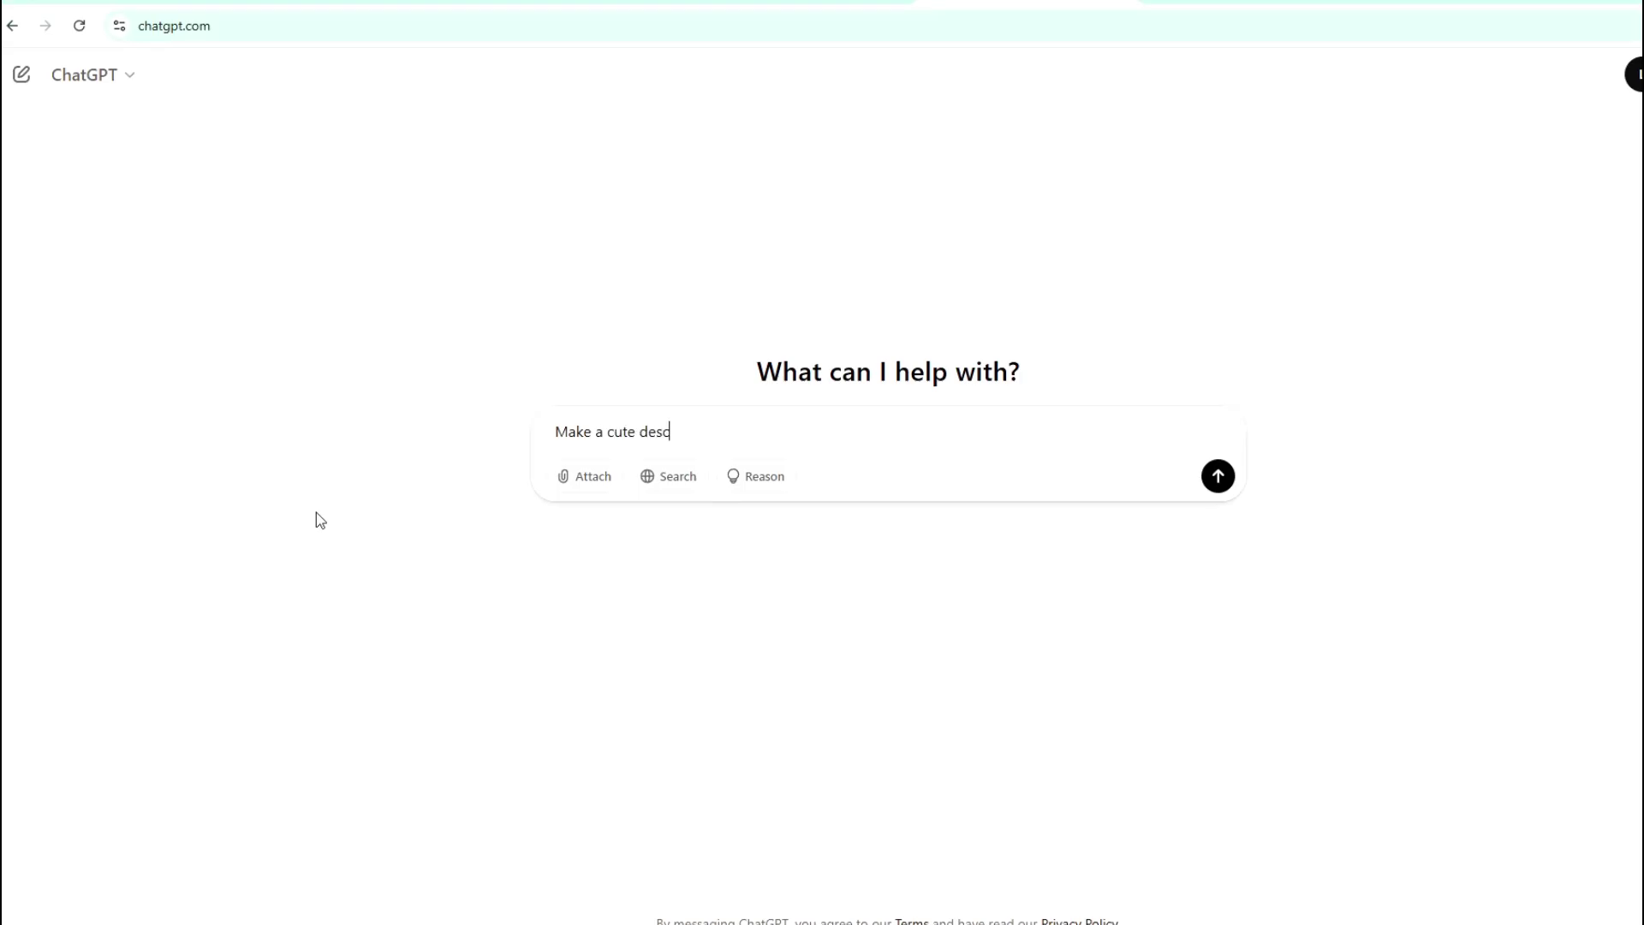
pyautogui.write('ription prompt of a little cat')
pyautogui.click(1209, 481)
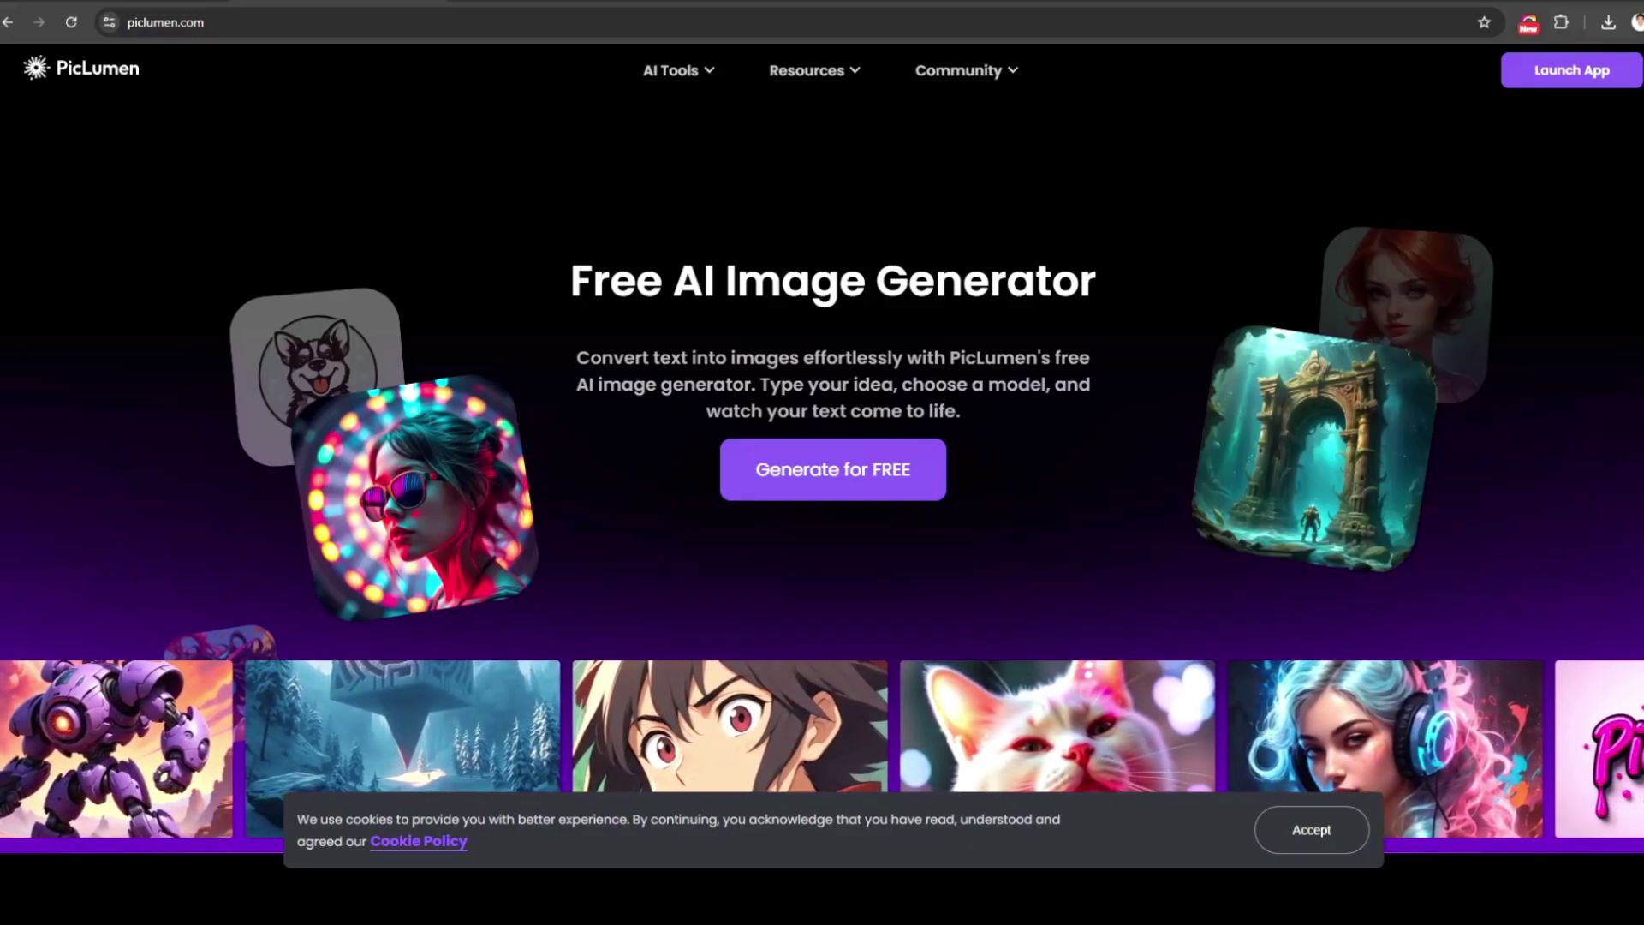
pyautogui.scroll(-2, 822, 462)
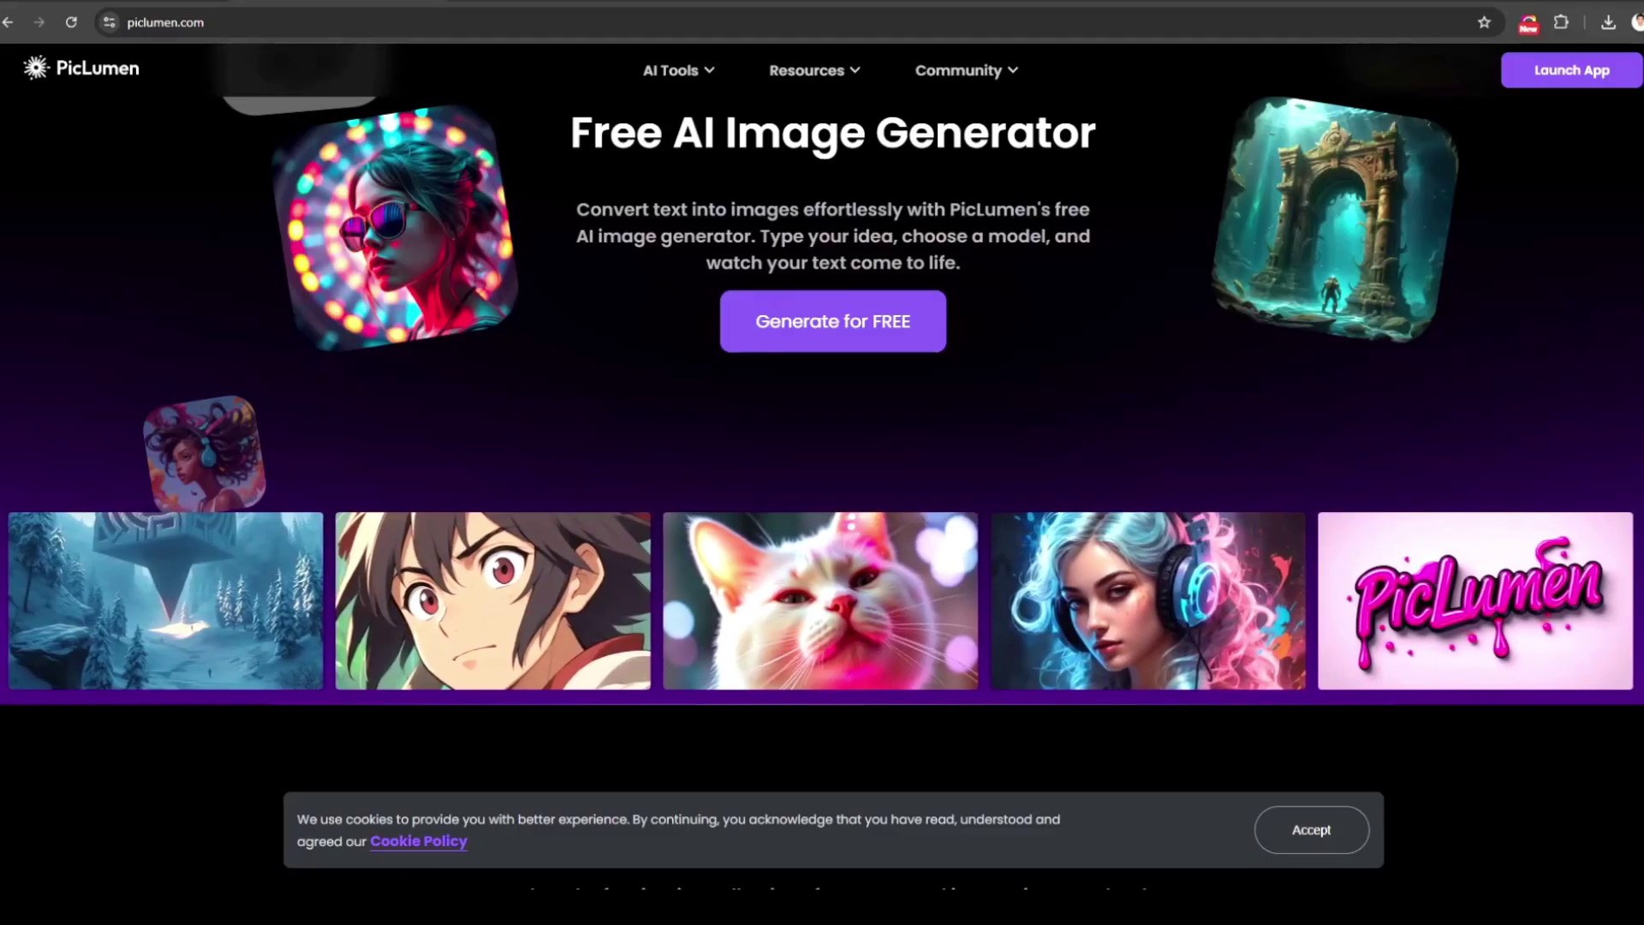
pyautogui.scroll(-8, 1263, 666)
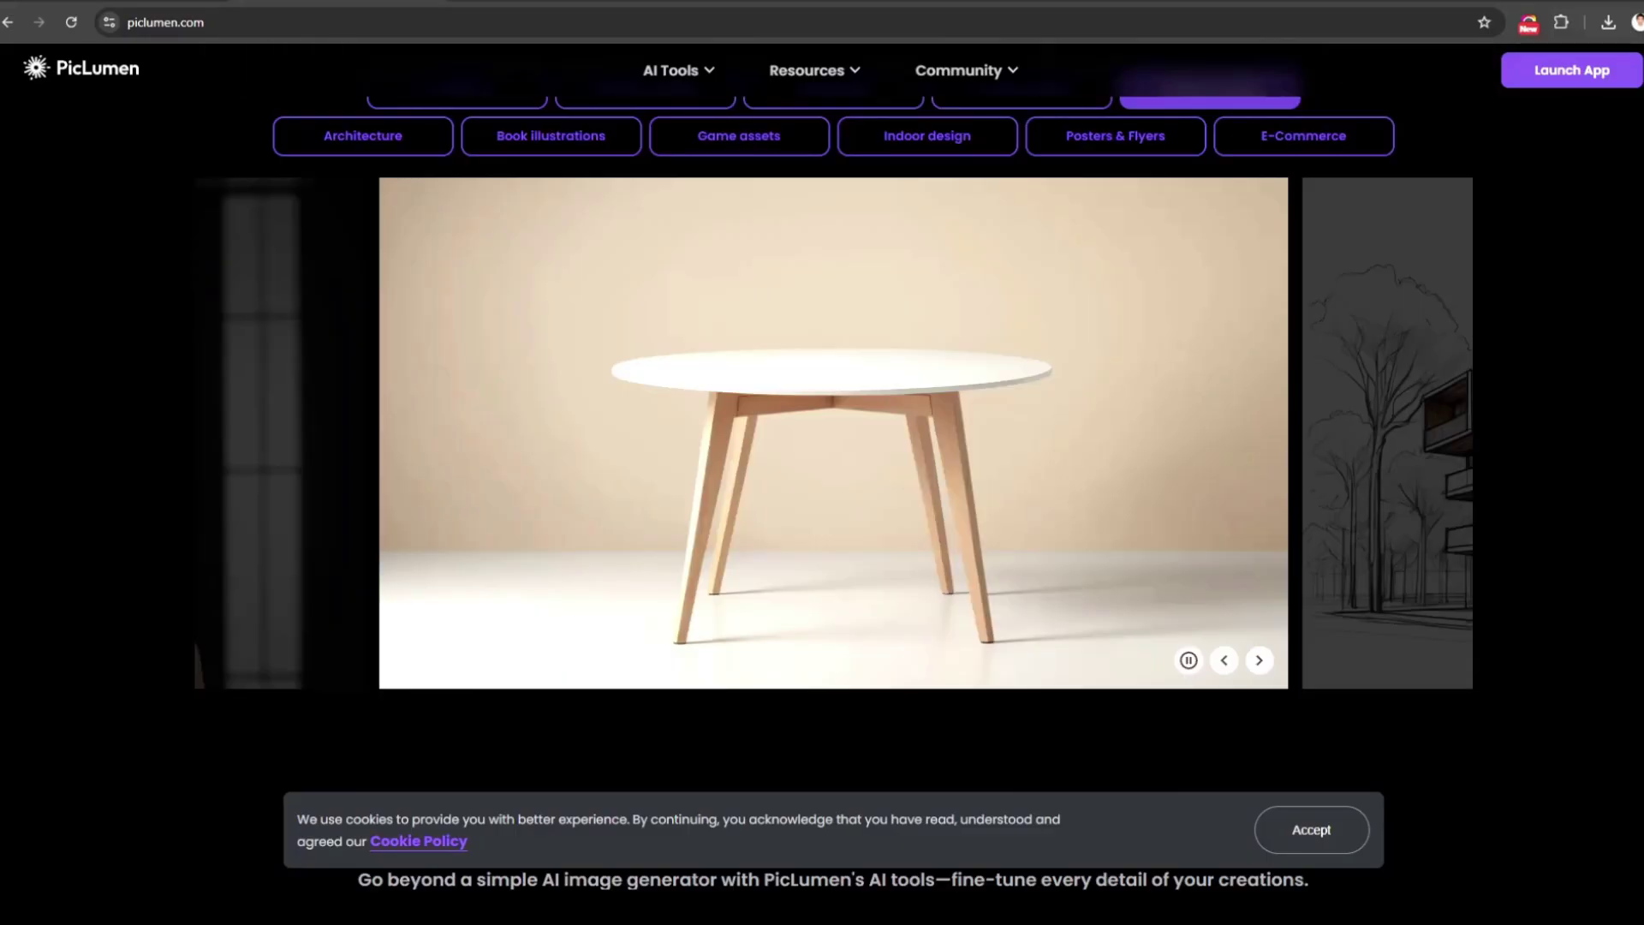
pyautogui.click(1257, 662)
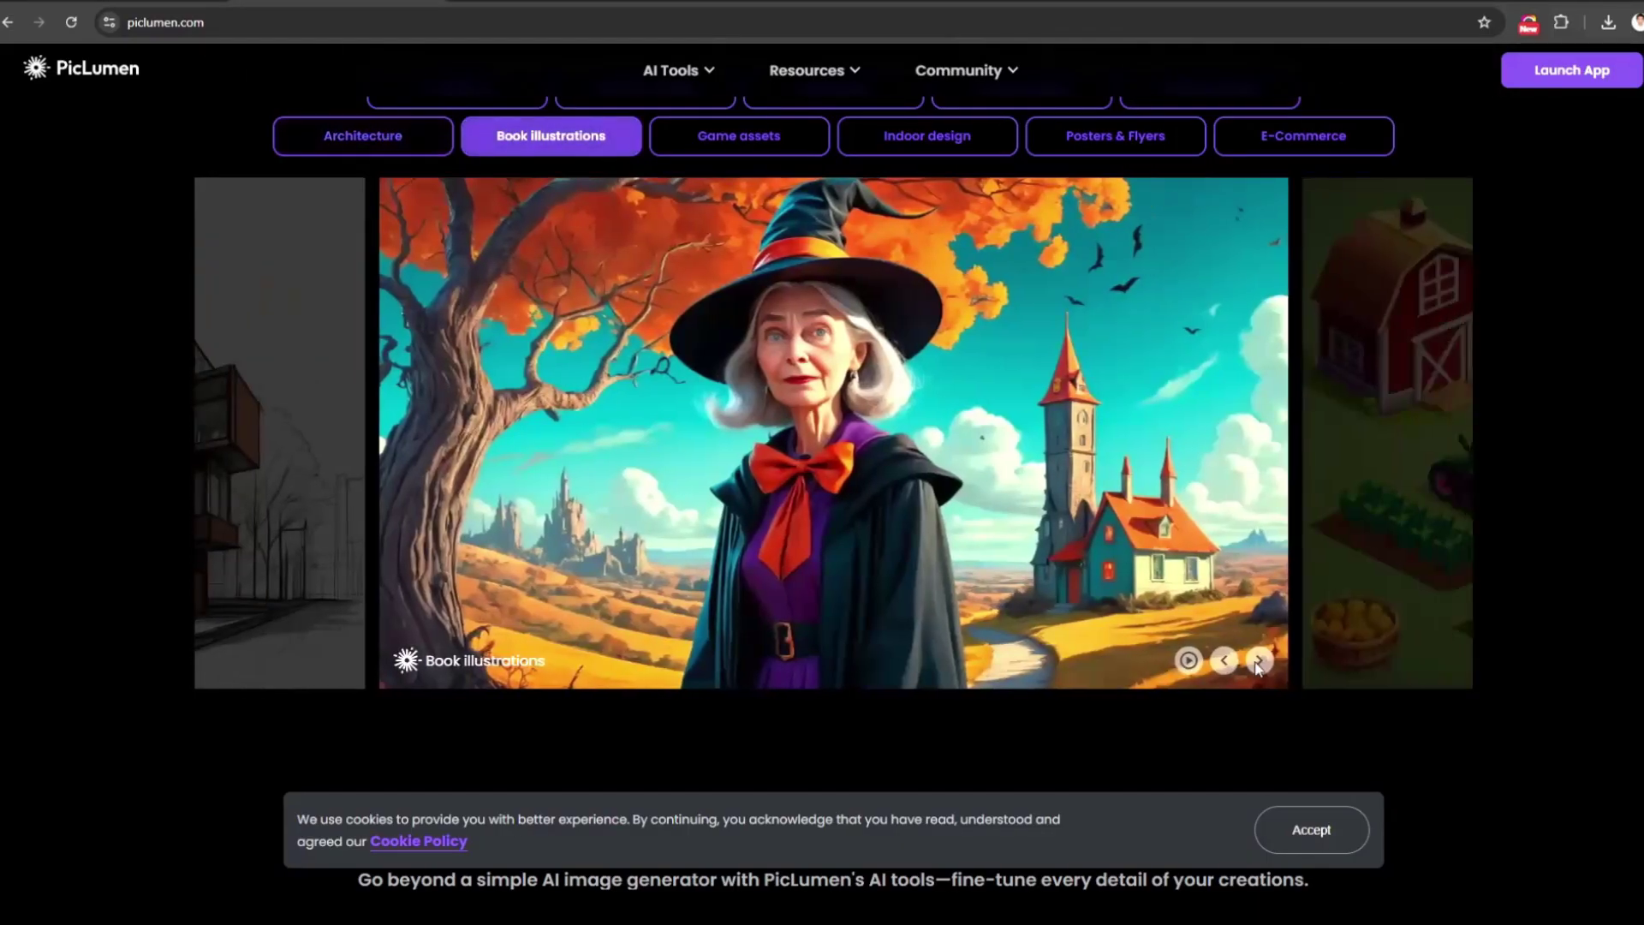
pyautogui.scroll(-8, 1259, 668)
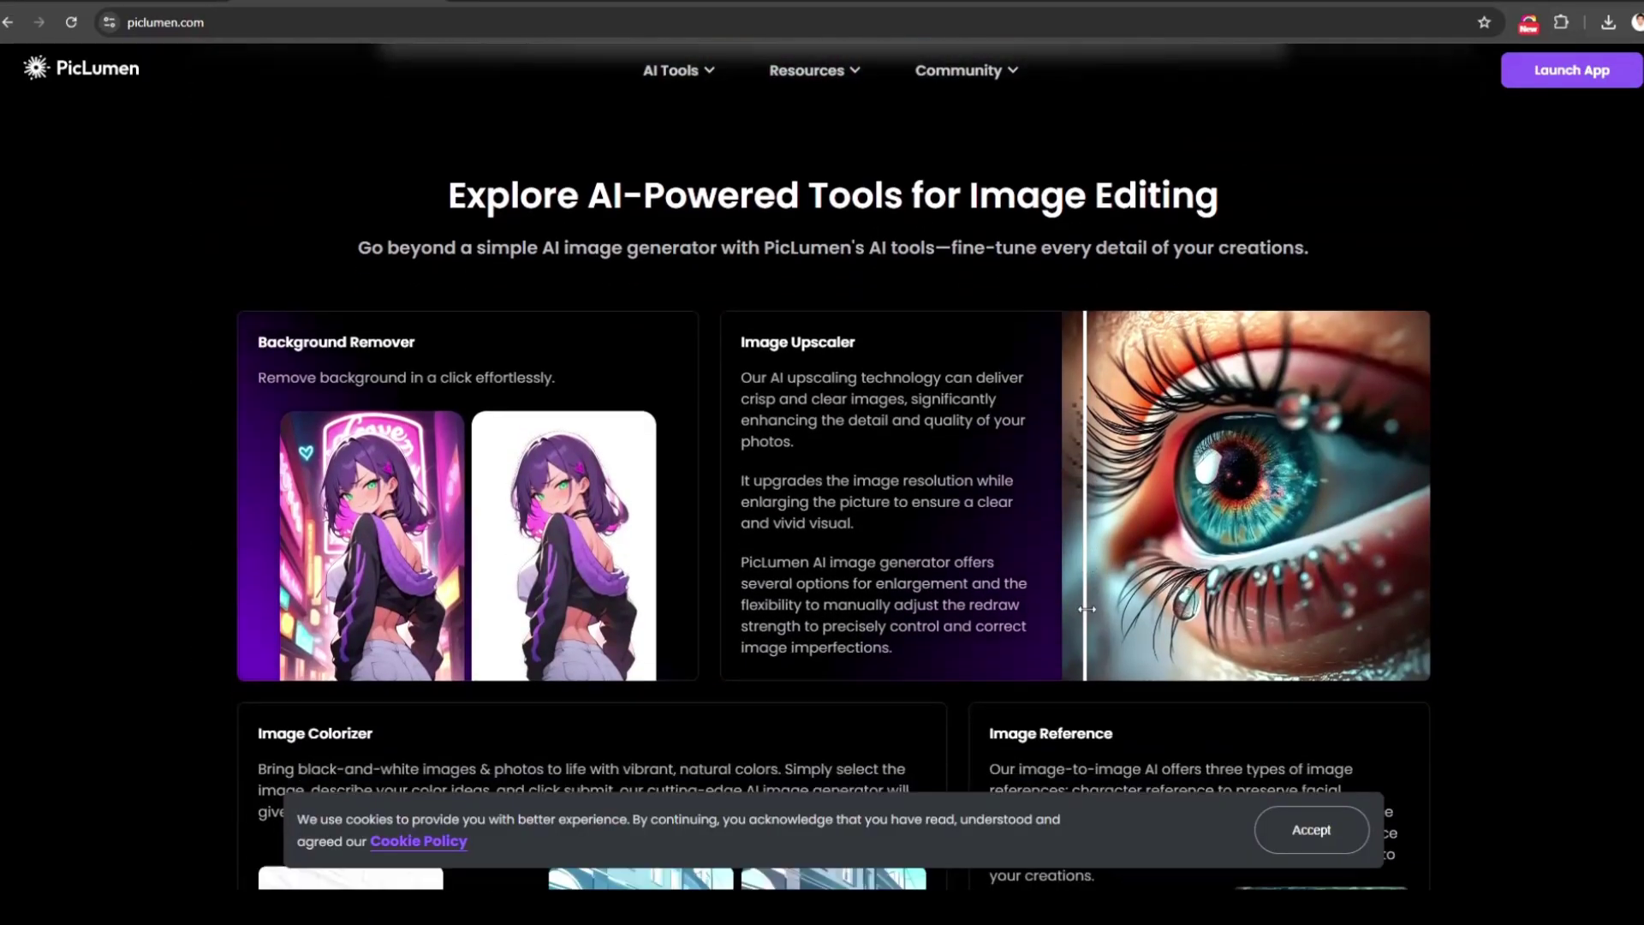
pyautogui.scroll(-5, 1031, 536)
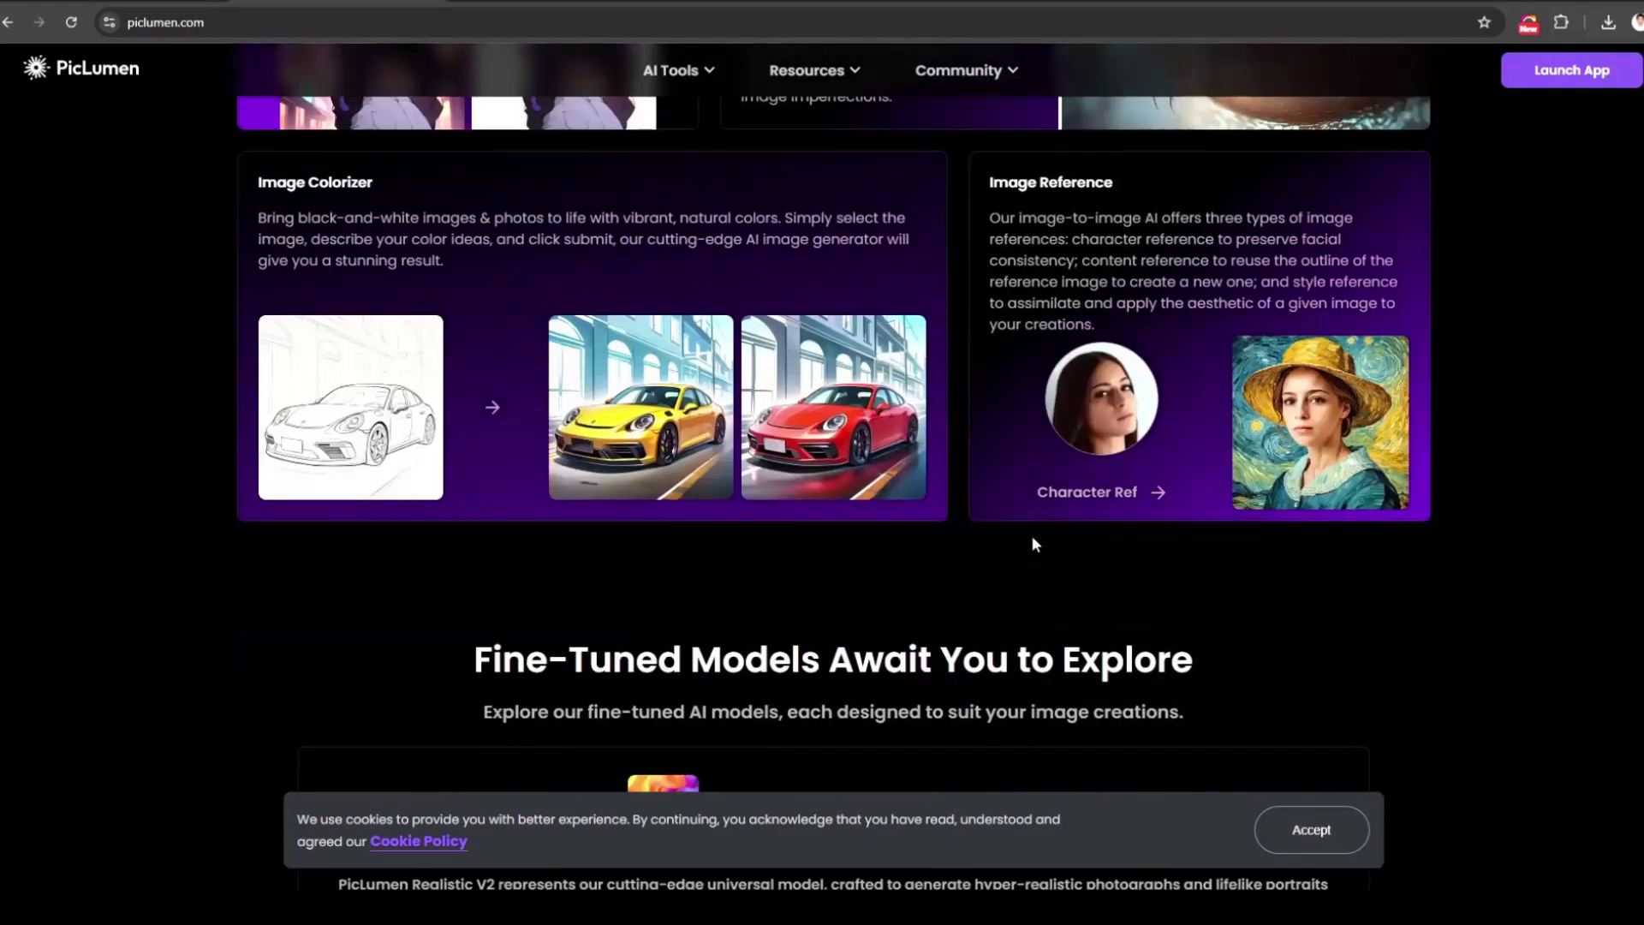
pyautogui.scroll(-5, 1026, 537)
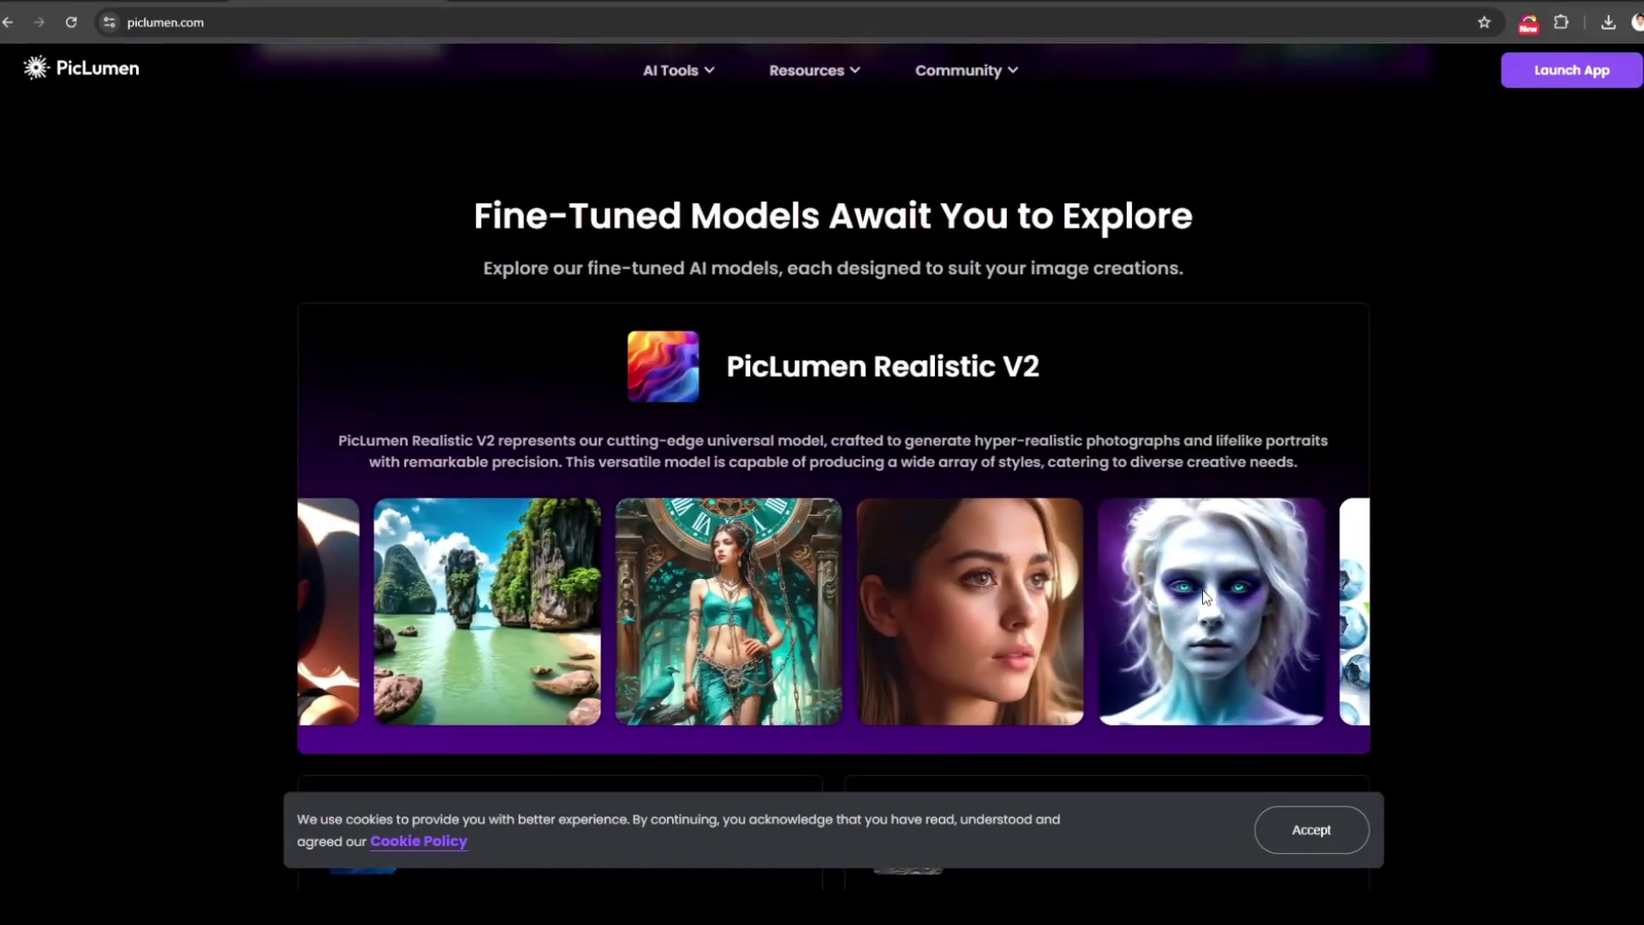
pyautogui.scroll(-2, 1327, 630)
pyautogui.scroll(-5, 1328, 629)
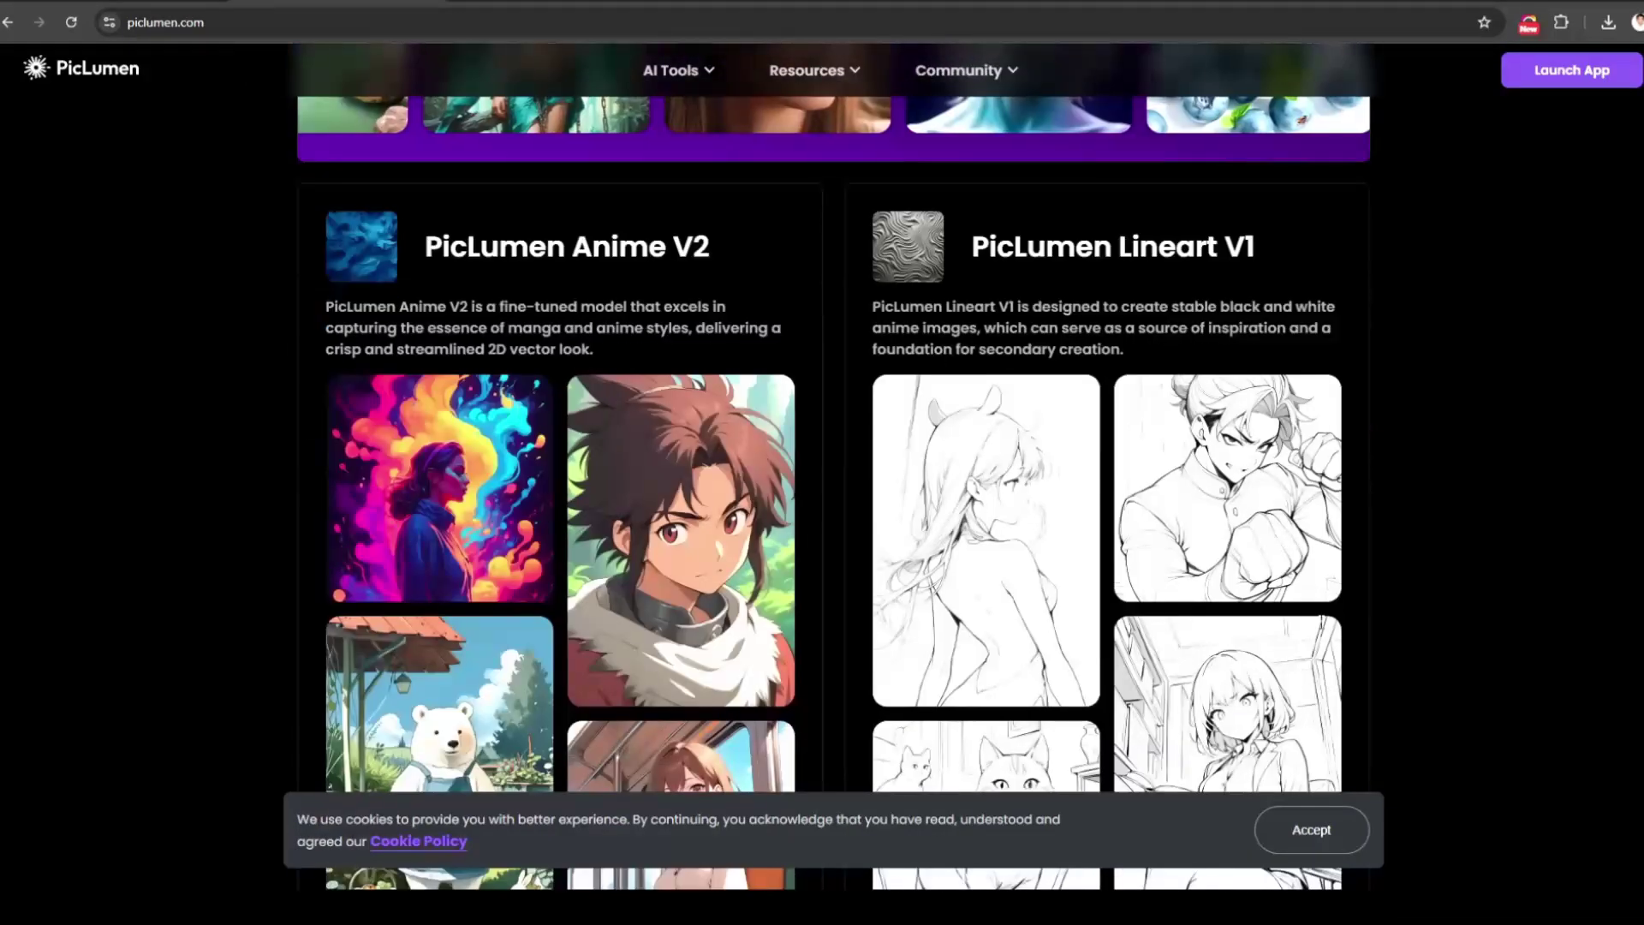
pyautogui.scroll(-4, 1320, 628)
pyautogui.scroll(-4, 1319, 621)
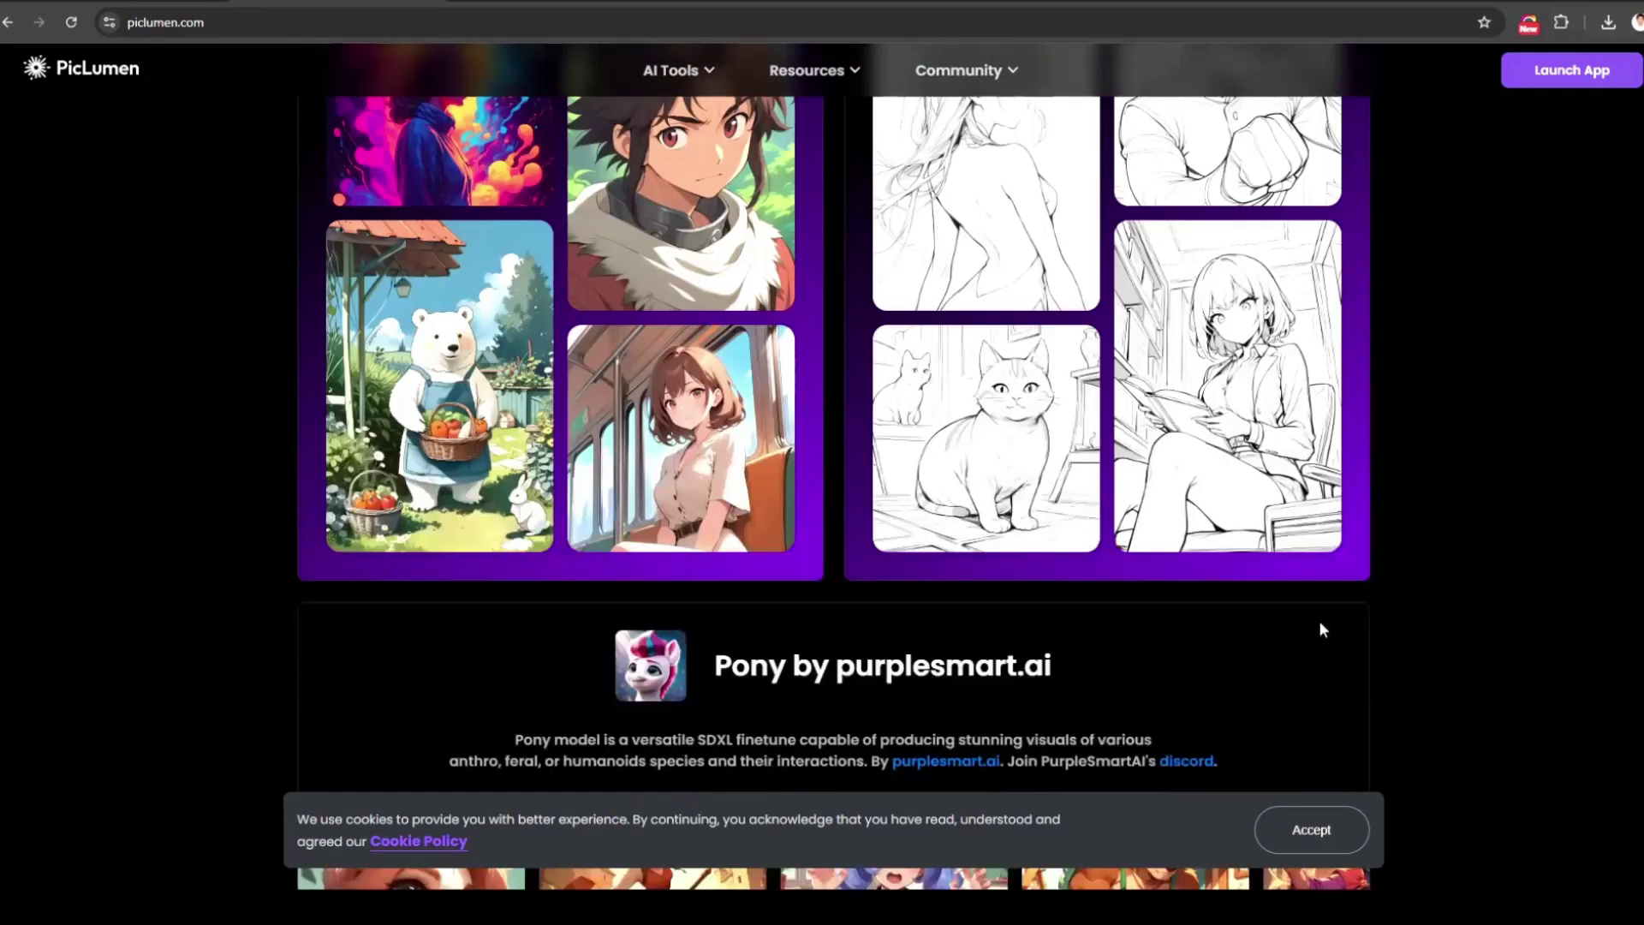
pyautogui.scroll(-3, 1318, 621)
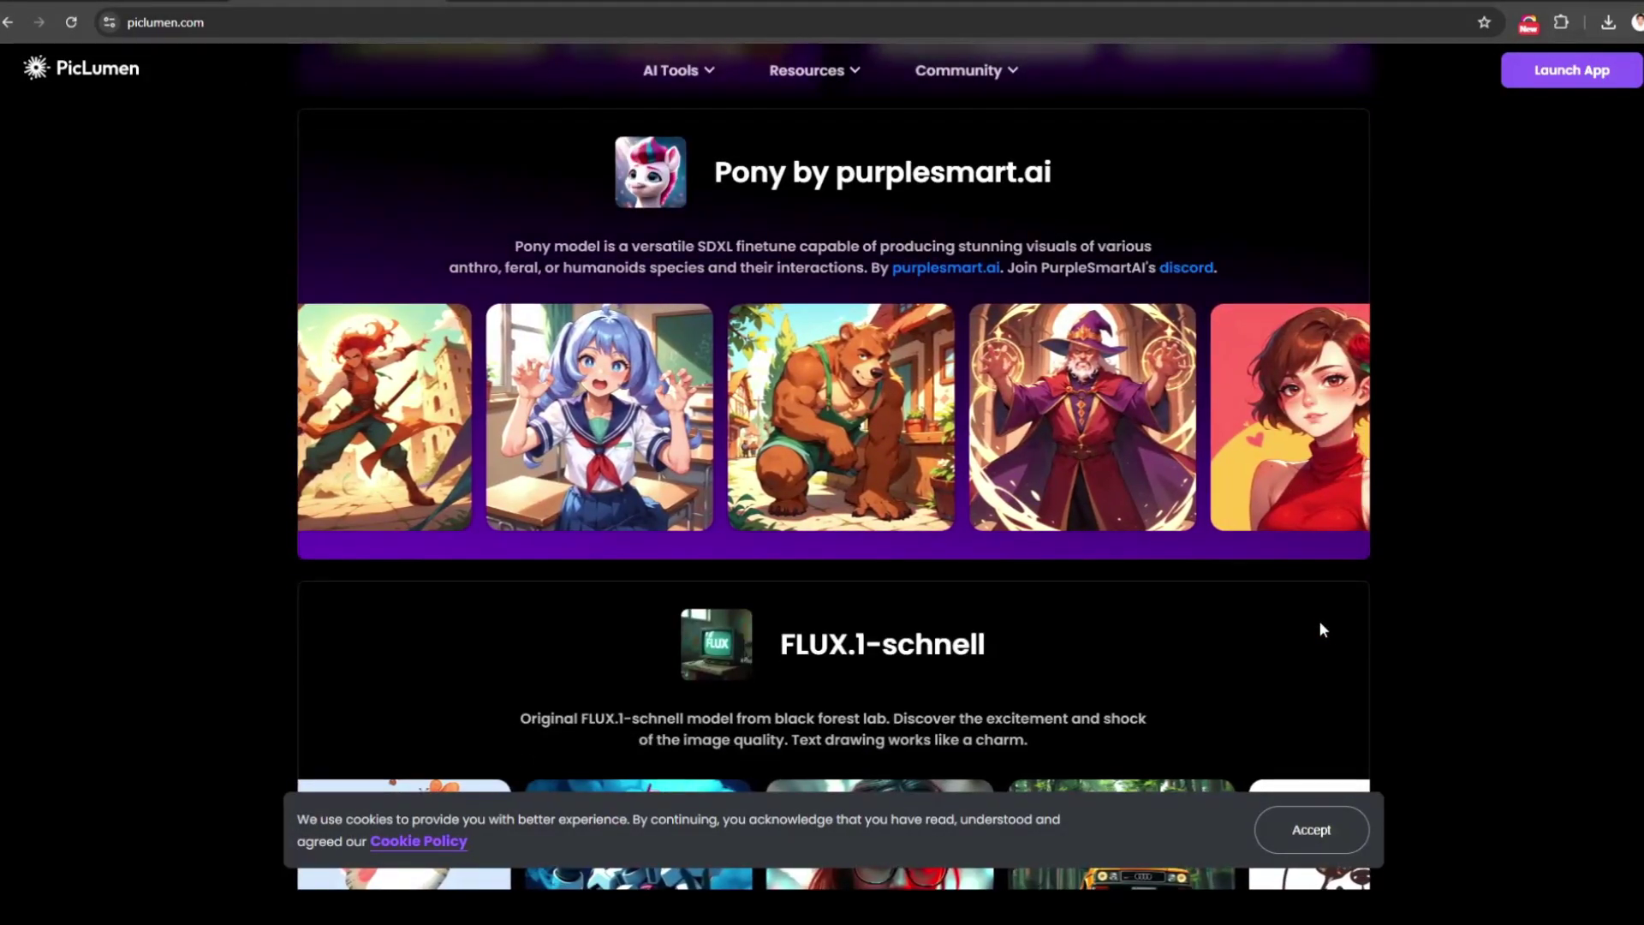
pyautogui.scroll(-4, 1319, 620)
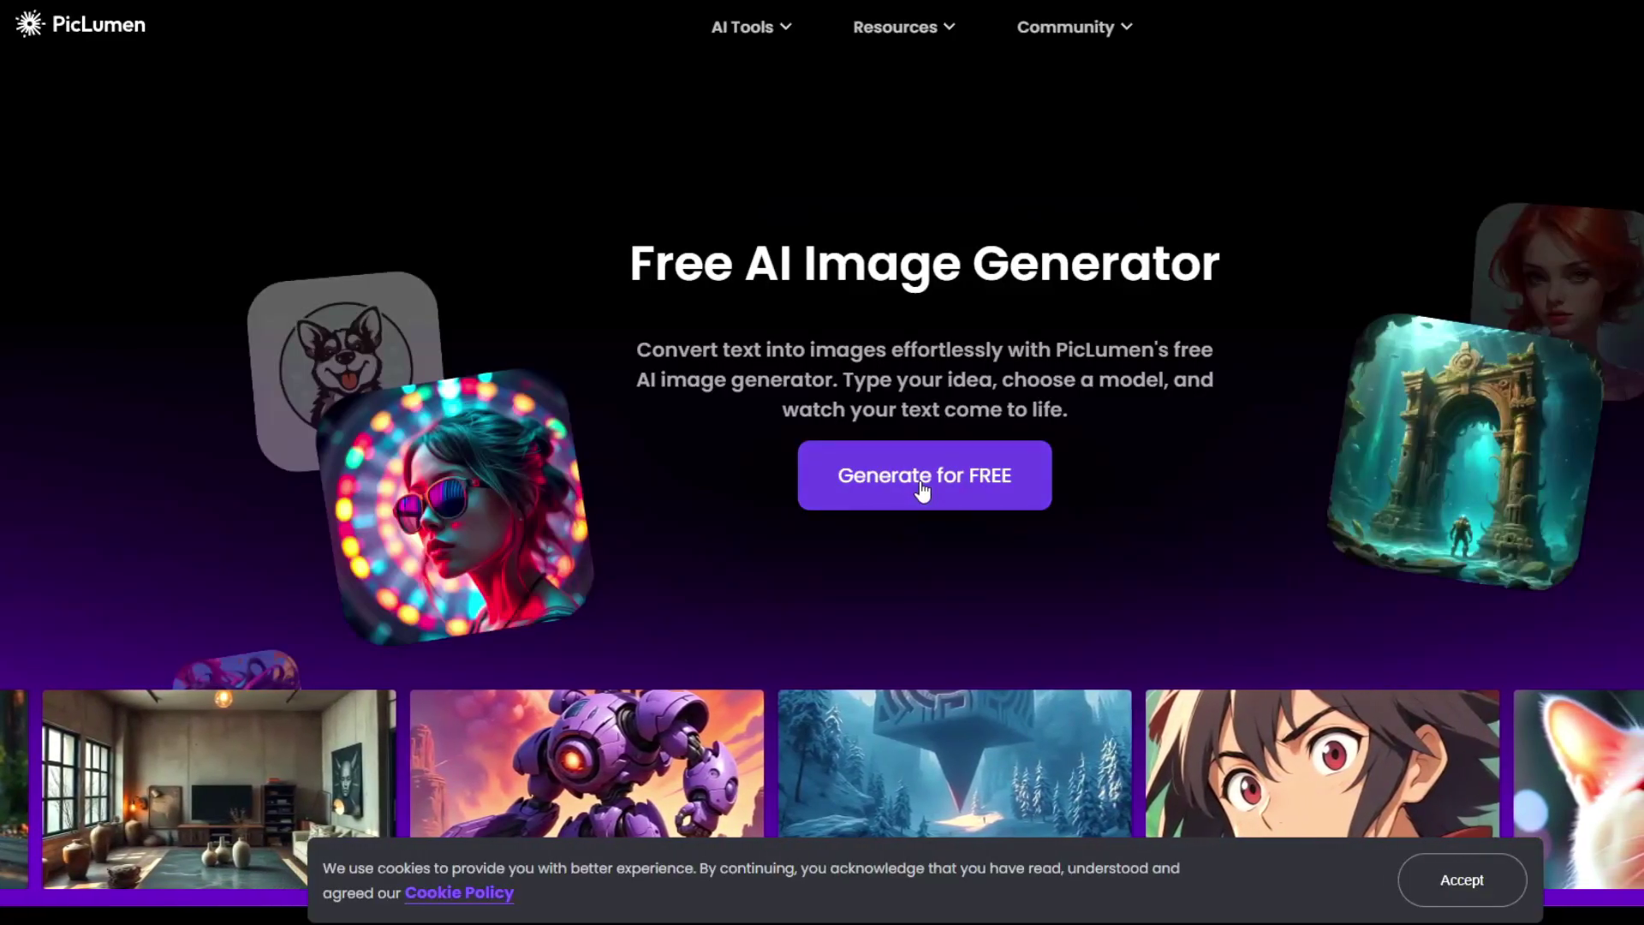
# Open PicLumen's free image generator and choose the FLUX.1-schnell model.
pyautogui.click(922, 488)
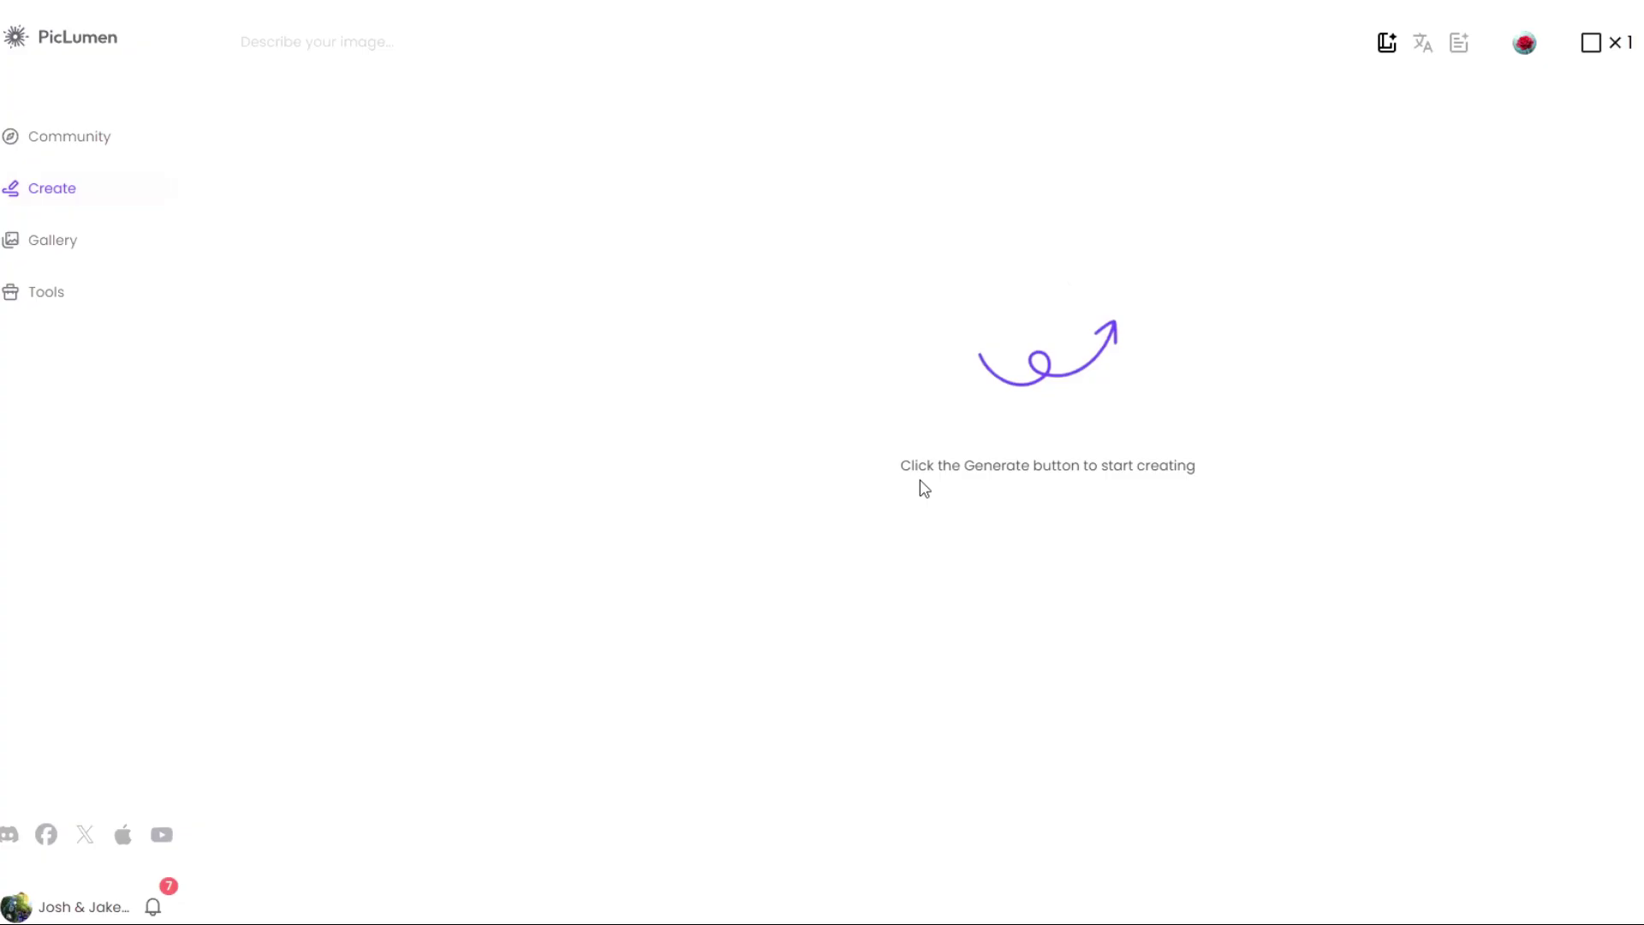
pyautogui.click(1529, 52)
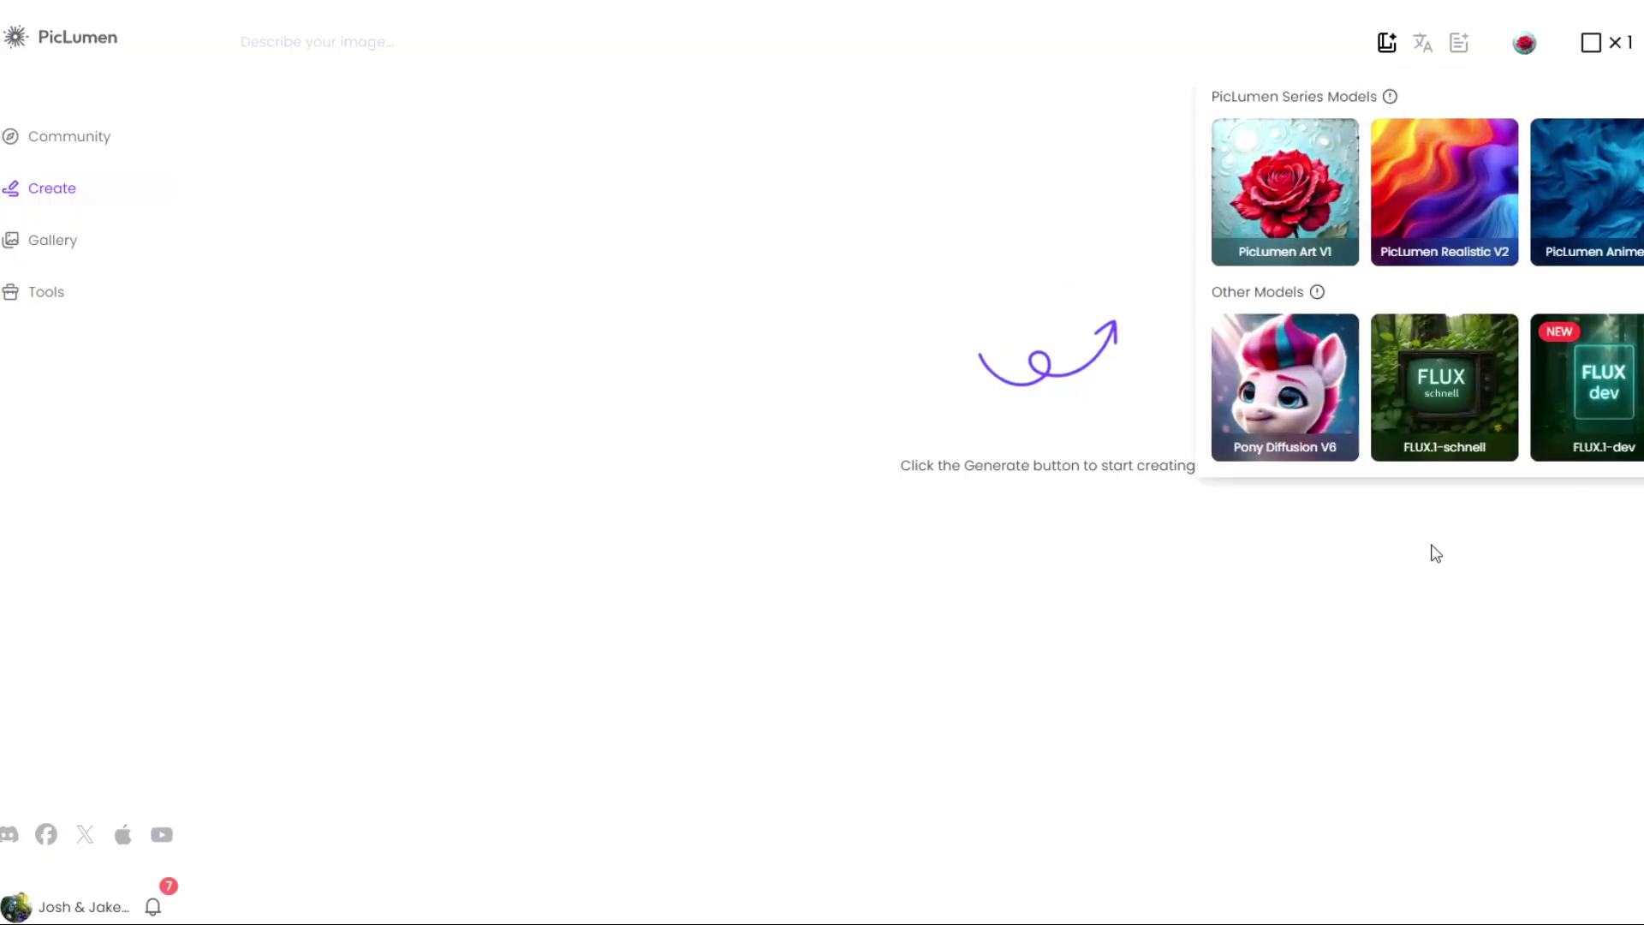
pyautogui.click(1442, 430)
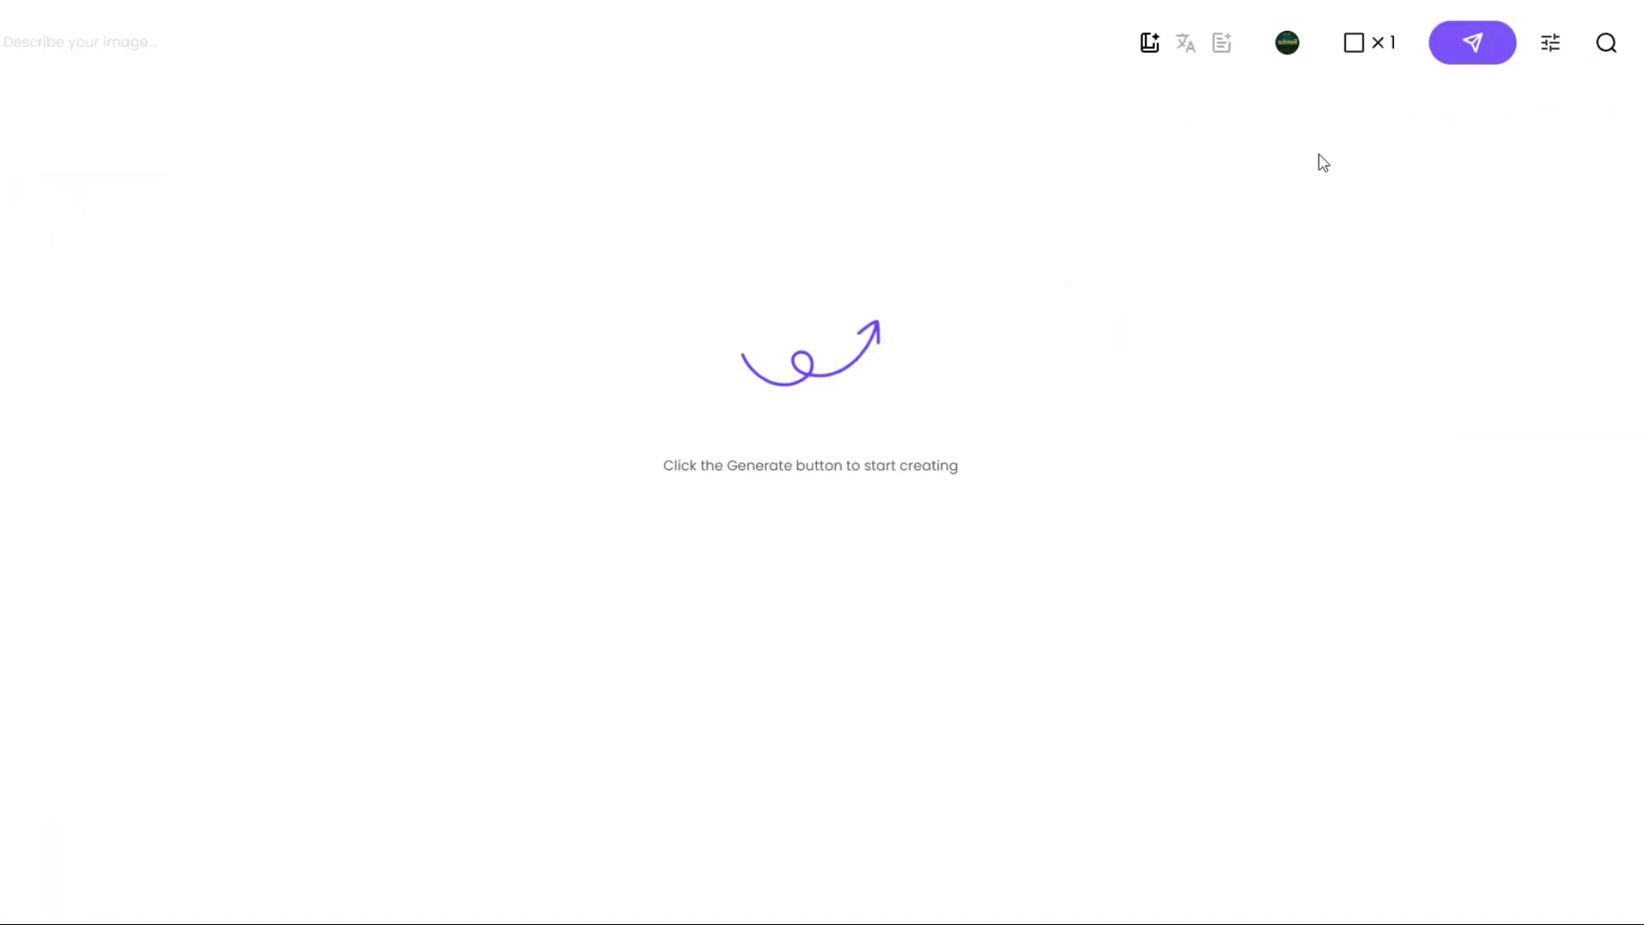
# Set 2 images per batch and a 16:9 widescreen aspect ratio.
pyautogui.click(1360, 62)
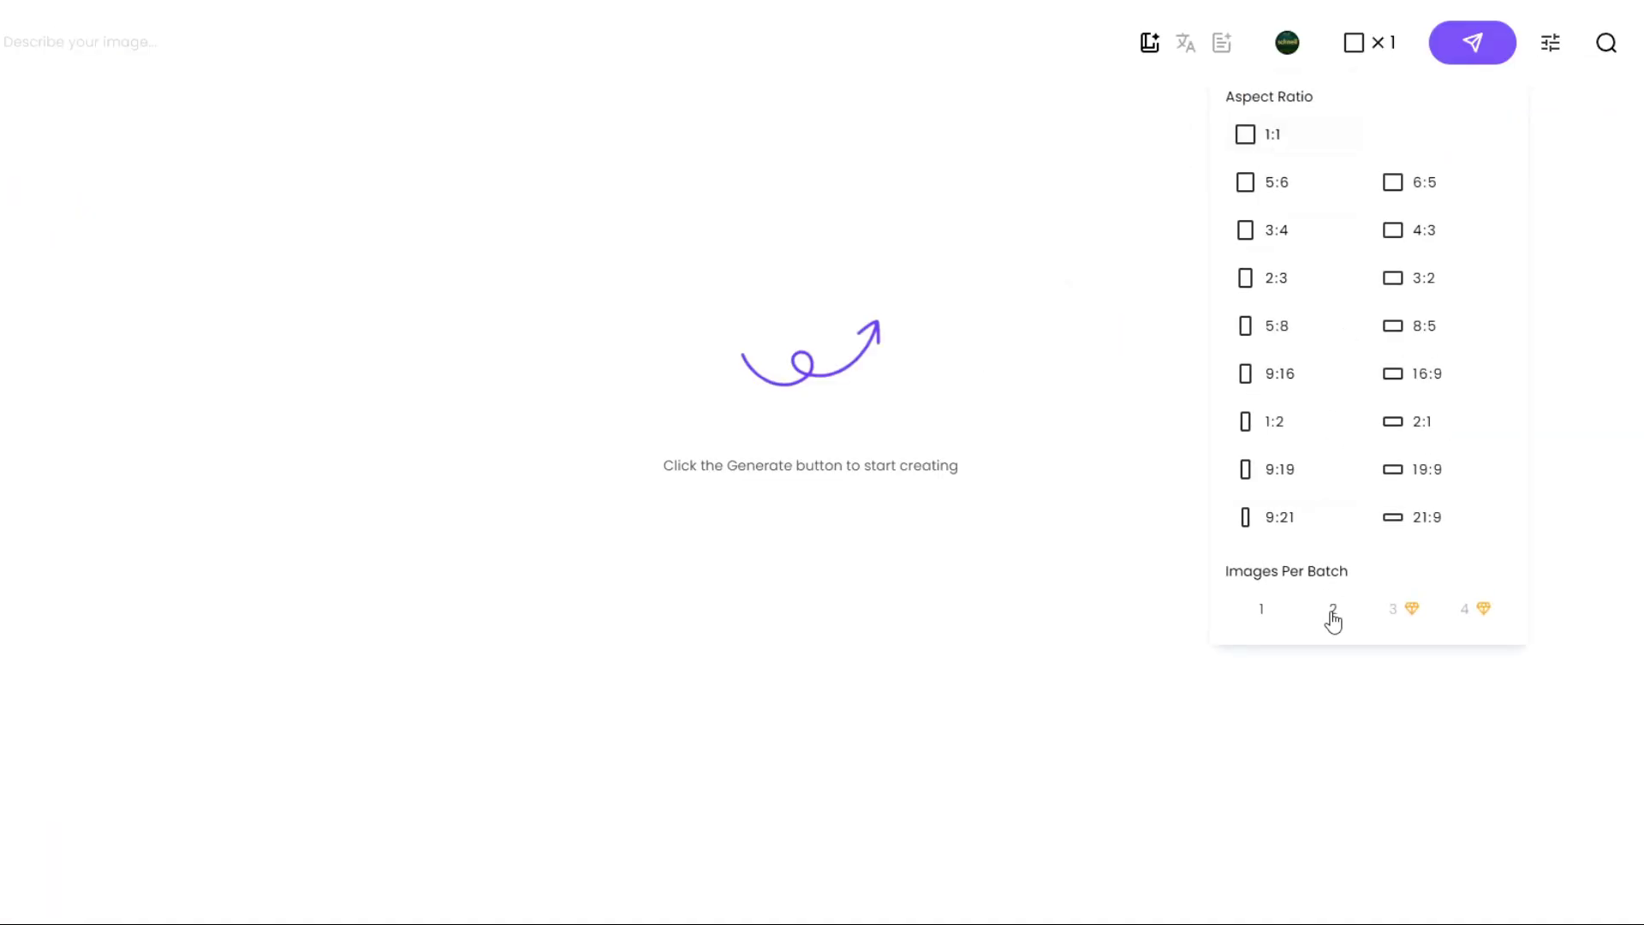
pyautogui.click(1333, 610)
pyautogui.click(1384, 49)
pyautogui.click(1415, 377)
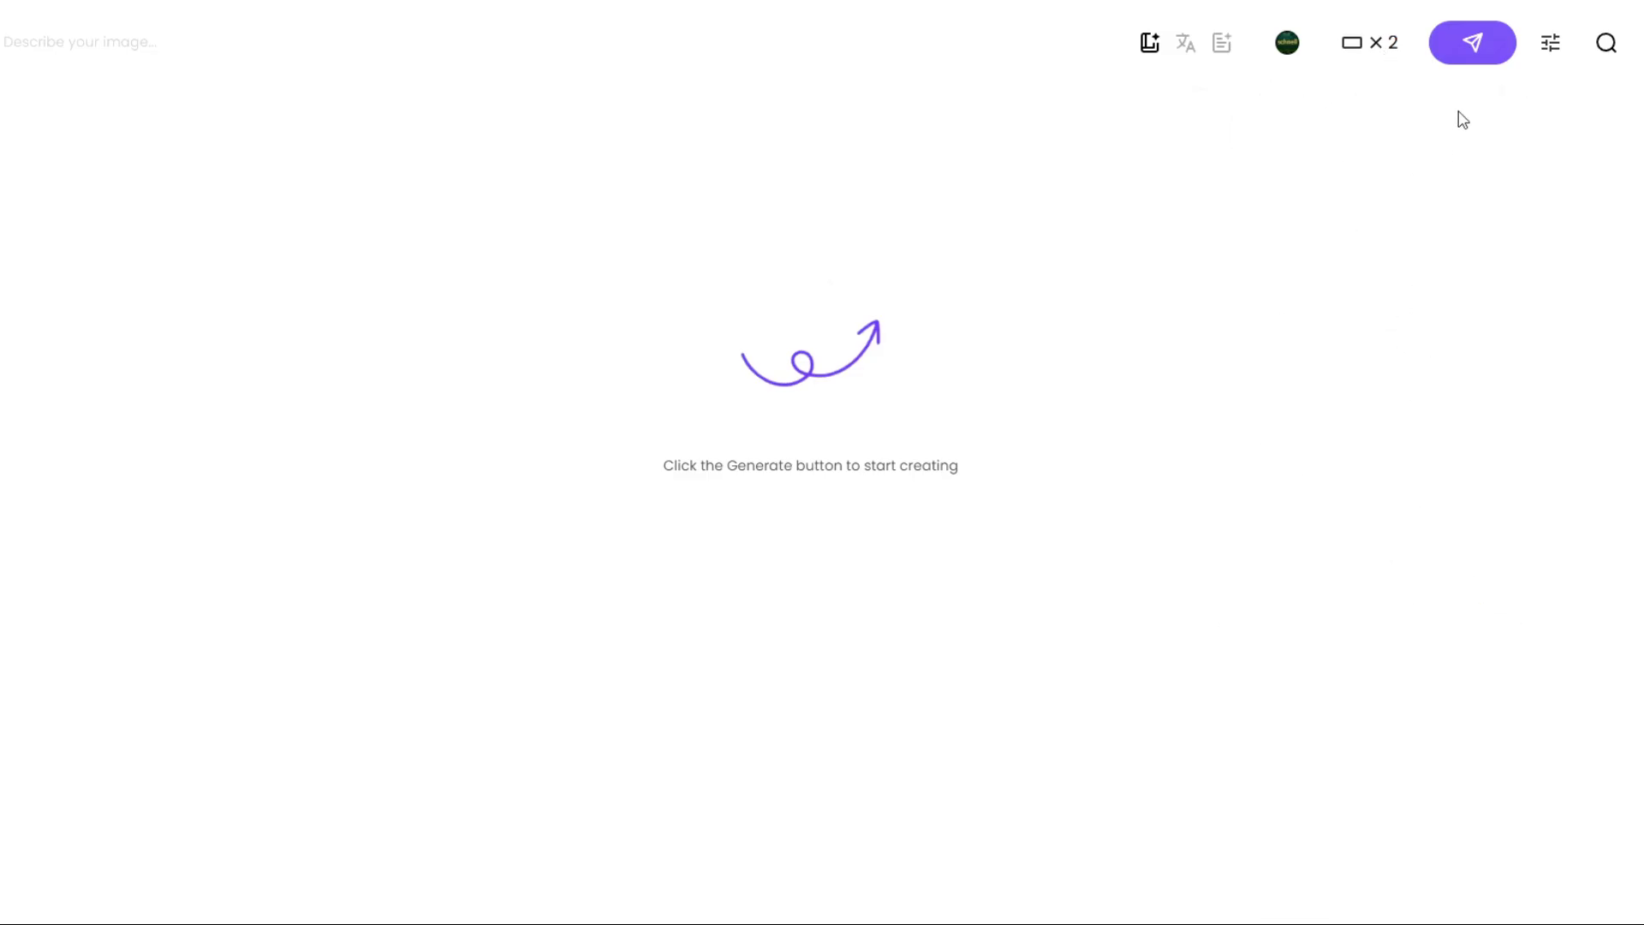
# Paste the red-ant prompt, add '3D pixar style', and generate two ant images.
pyautogui.click(752, 40)
pyautogui.write('Design an adorable cartoon-style ant character with big, expressive eyes, a shiny round head, and a tiny smile. The ant should have a small, chubby body with soft, rounded features and short, stubby antennae that curl slightly at the ends. Its color should be a warm reddish-brown or soft chocolate hue. Give it little accessories like a tiny leaf hat or a miniature backpack made from a flower petal. The background can be a sunny forest floor with oversized grass blades and dewdrops sparkling around. The overall vibe should be cheerful, curious, and full of charm — like the ant is ready for a tiny adventure in a big world.')
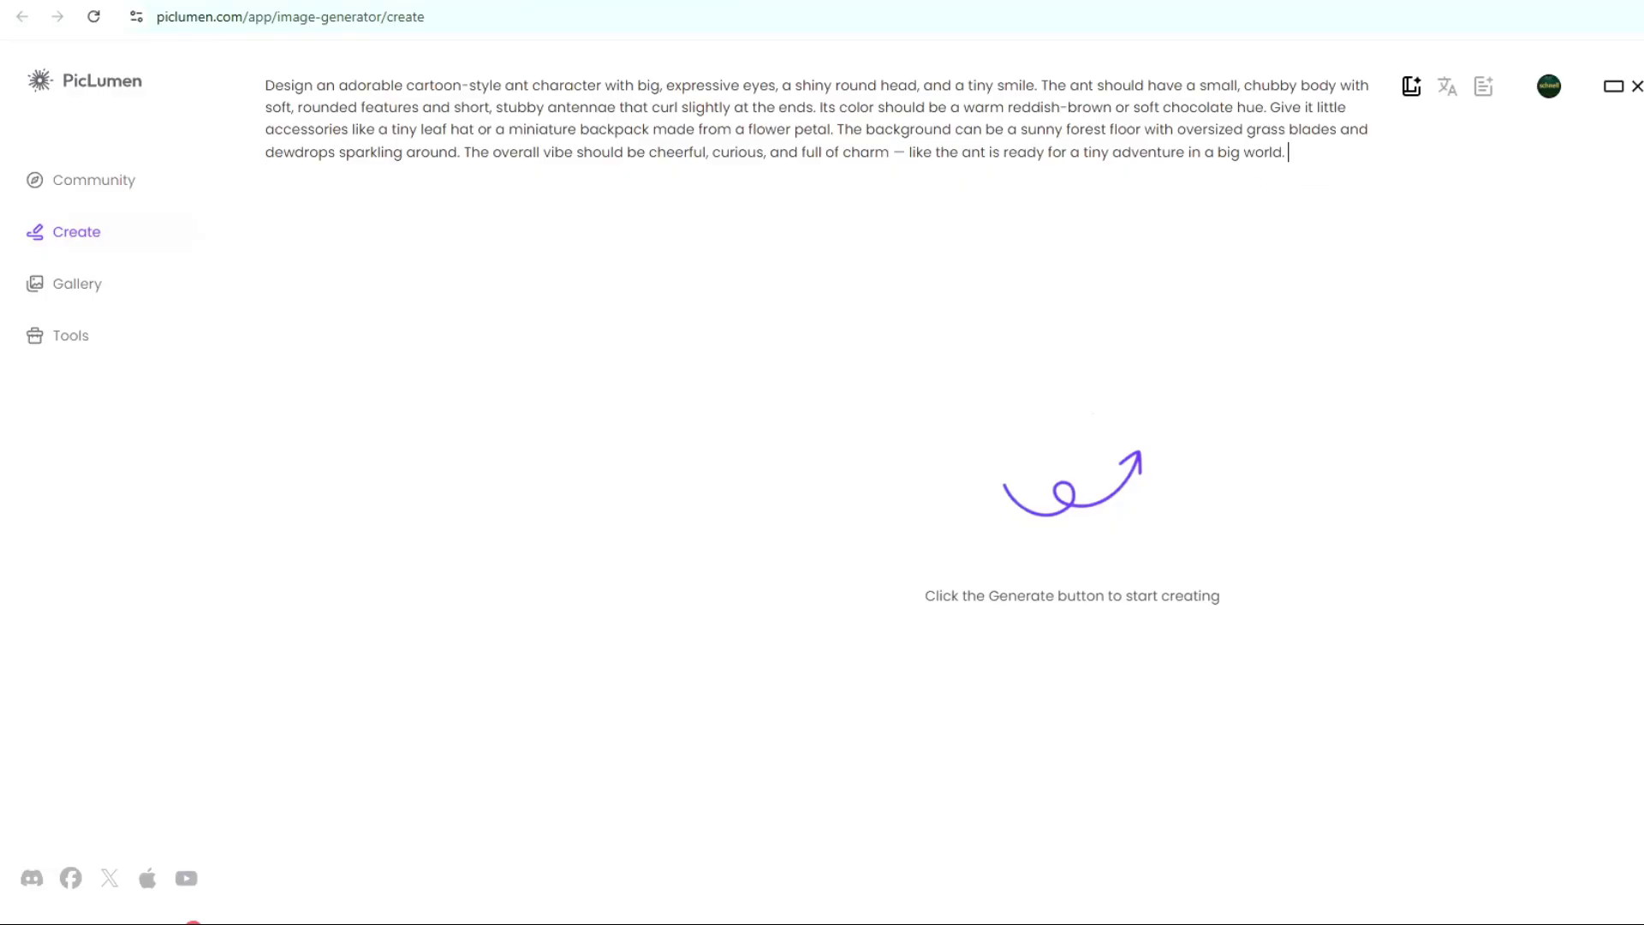
pyautogui.write('#')
pyautogui.write('e')
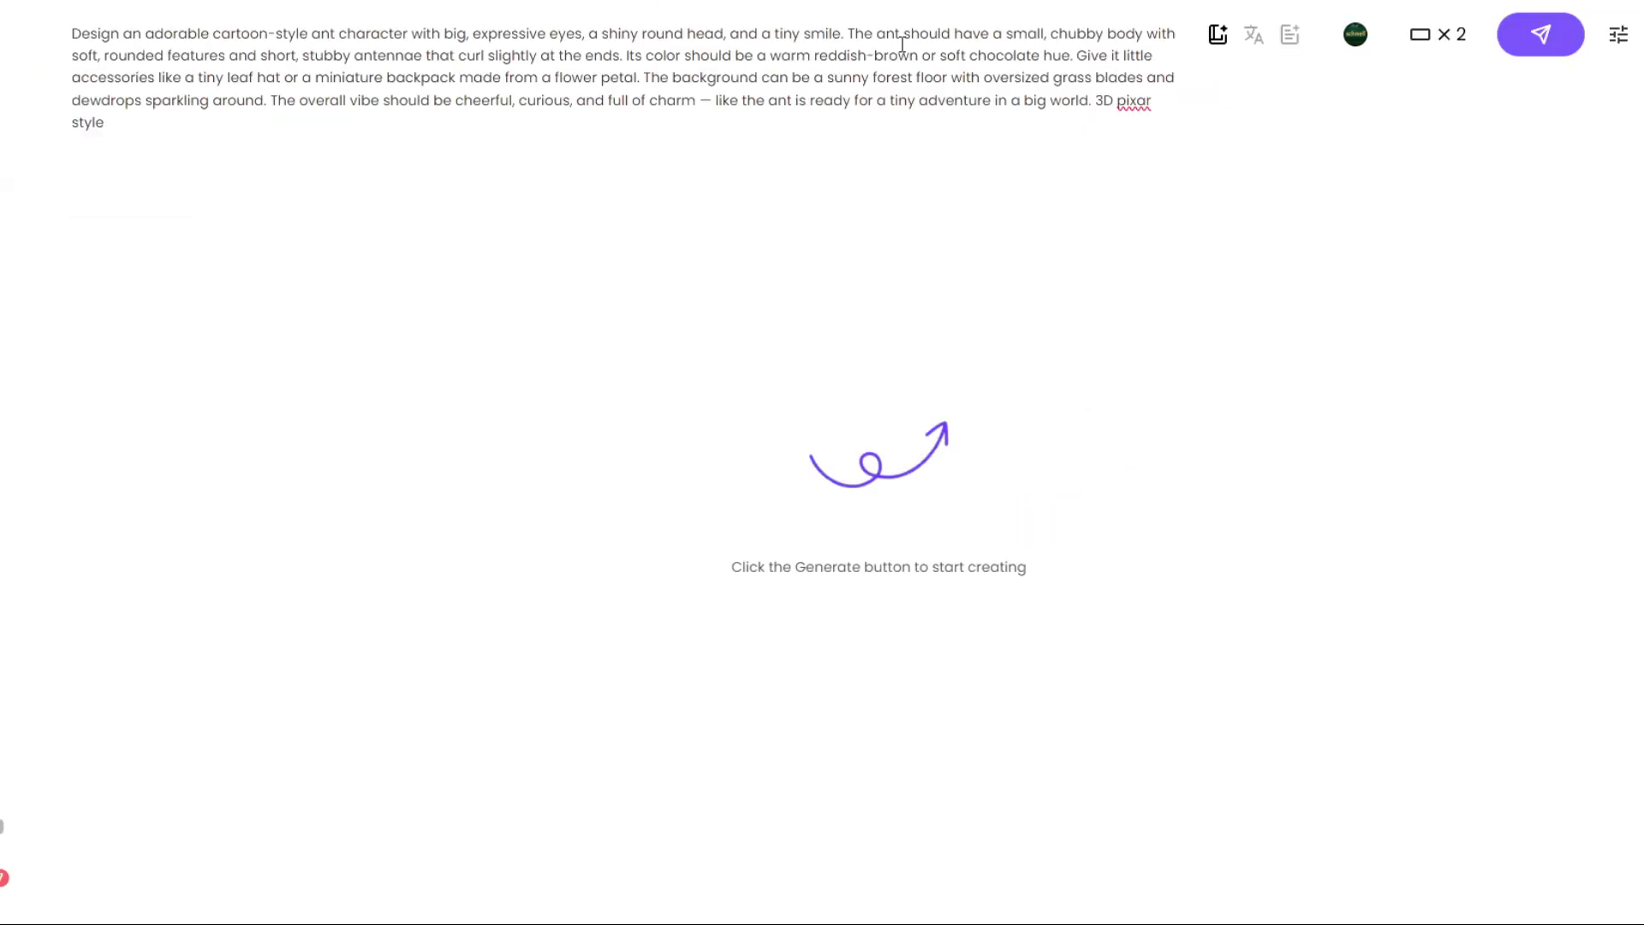
pyautogui.click(1552, 53)
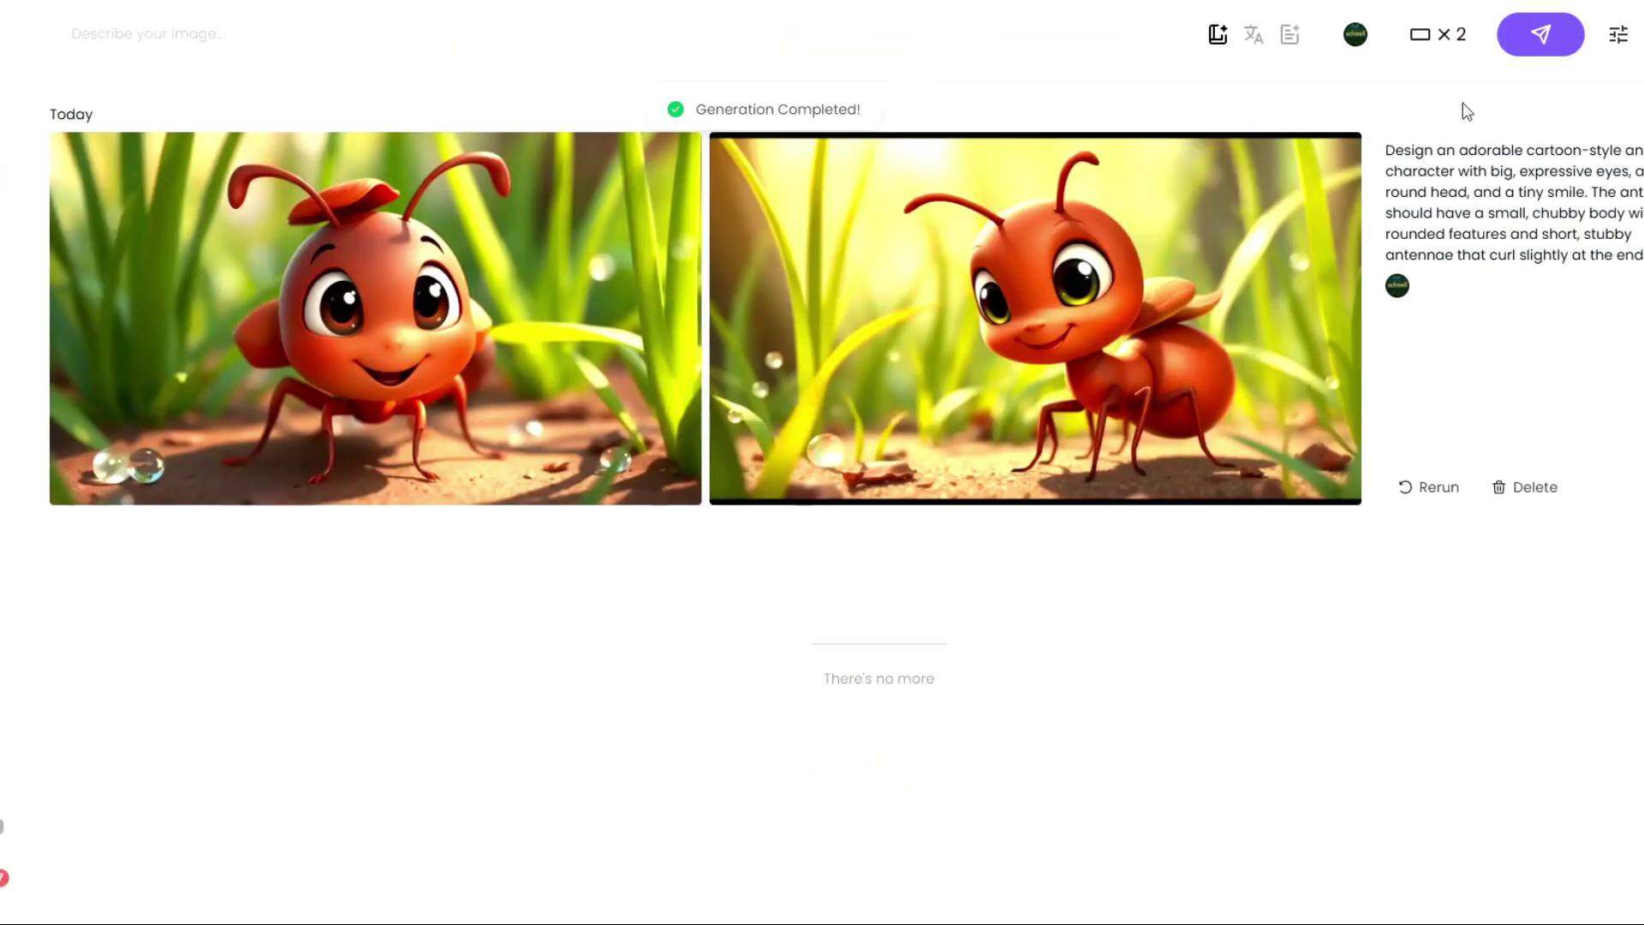
pyautogui.moveTo(1285, 344)
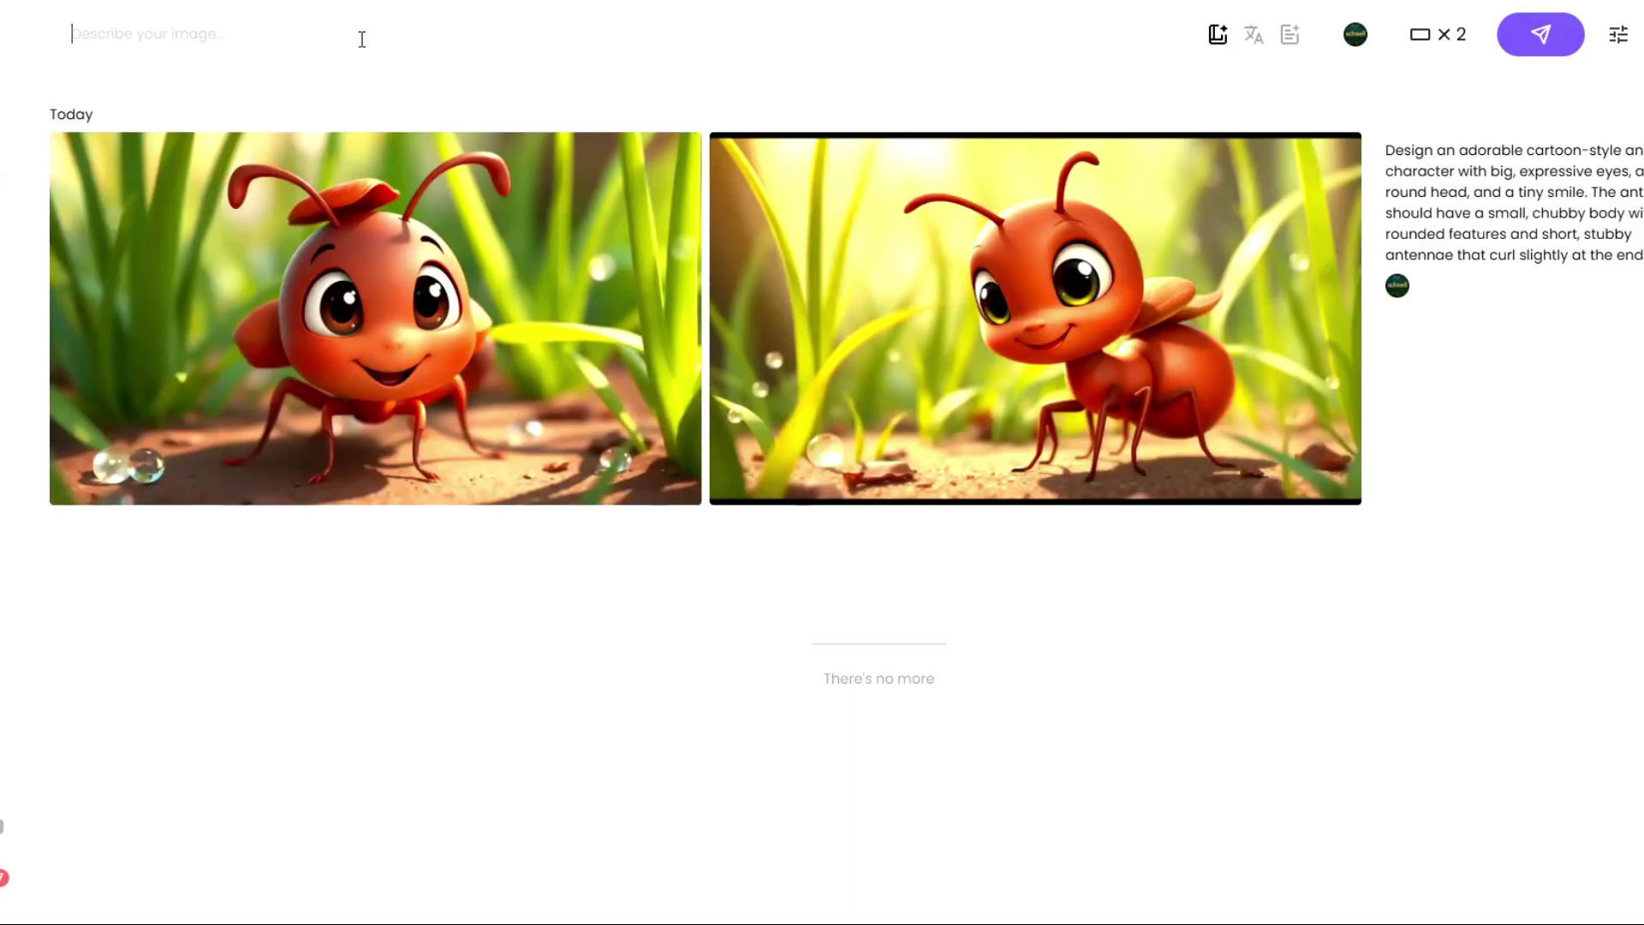
# Generate new ant images with 'The ant is holding' a Subscribe sign added to the prompt.
pyautogui.write('Design an adorable cartoon-style ant character with big, expressive eyes, a shiny round head, and a tiny smile. The ant should have a small, chubby body with soft, rounded features and short, stubby antennae that curl slightly at the ends. Its color should be a warm reddish-brown or soft chocolate hue. Give it little accessories like a tiny leaf hat or a miniature backpack made from a flower petal. The background can be a sunny forest floor with oversized grass blades and dewdrops sparkling around. The overall vibe should be cheerful, curious, and full of charm — like the ant is ready for a tiny adventure in a big world.')
pyautogui.write('The ant is holding')
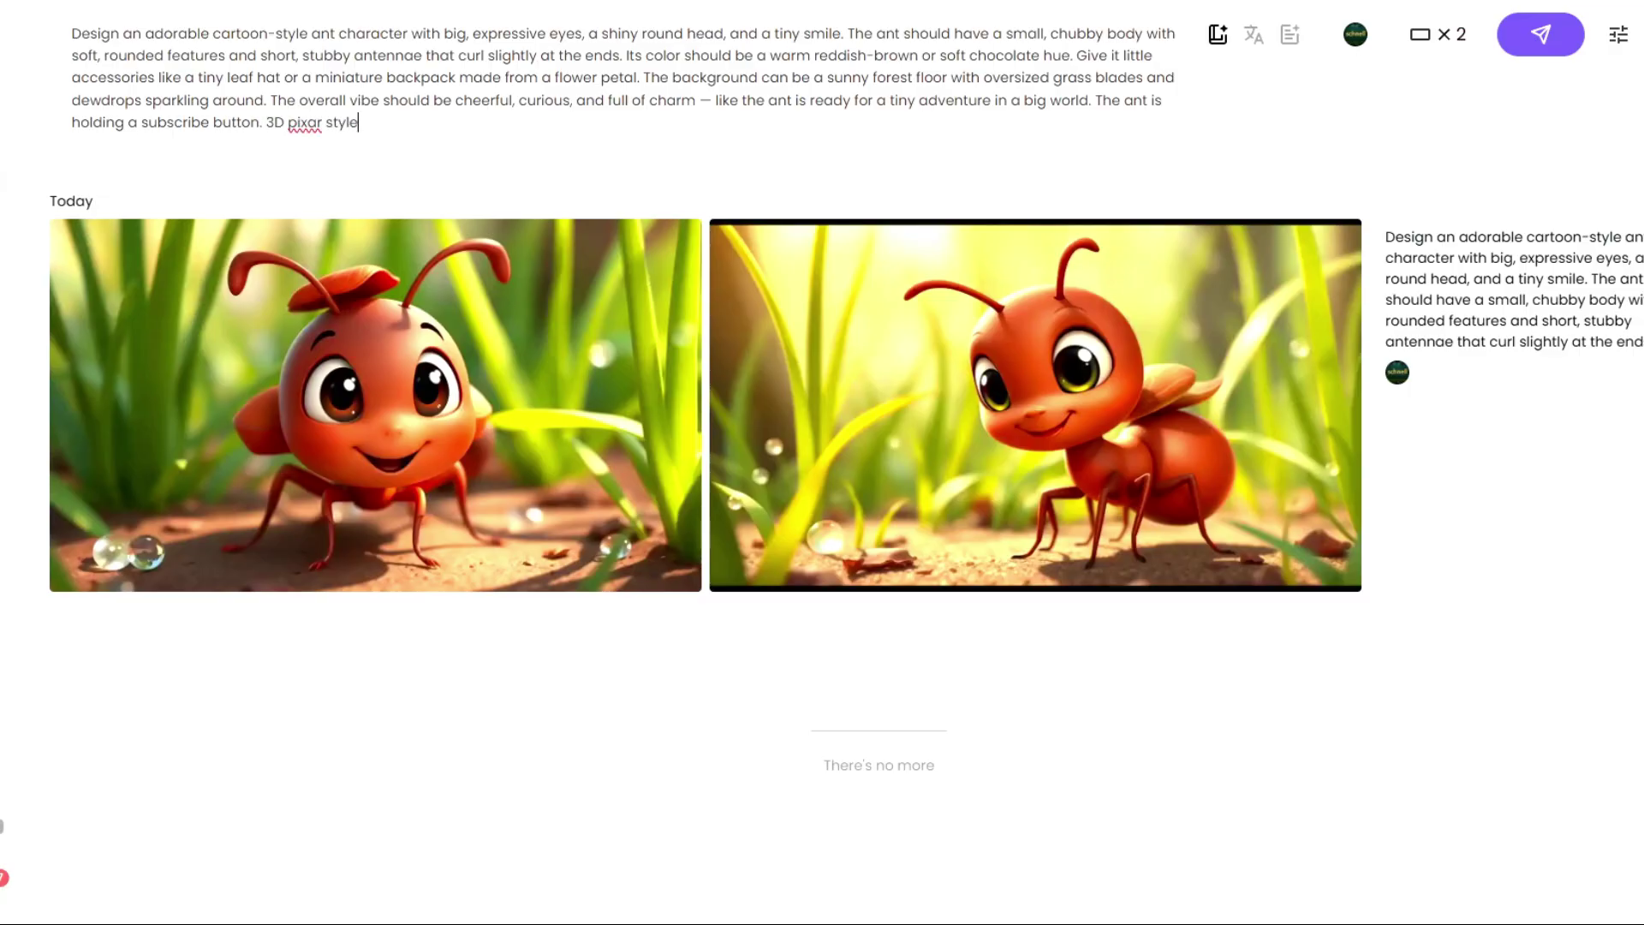
pyautogui.click(1529, 26)
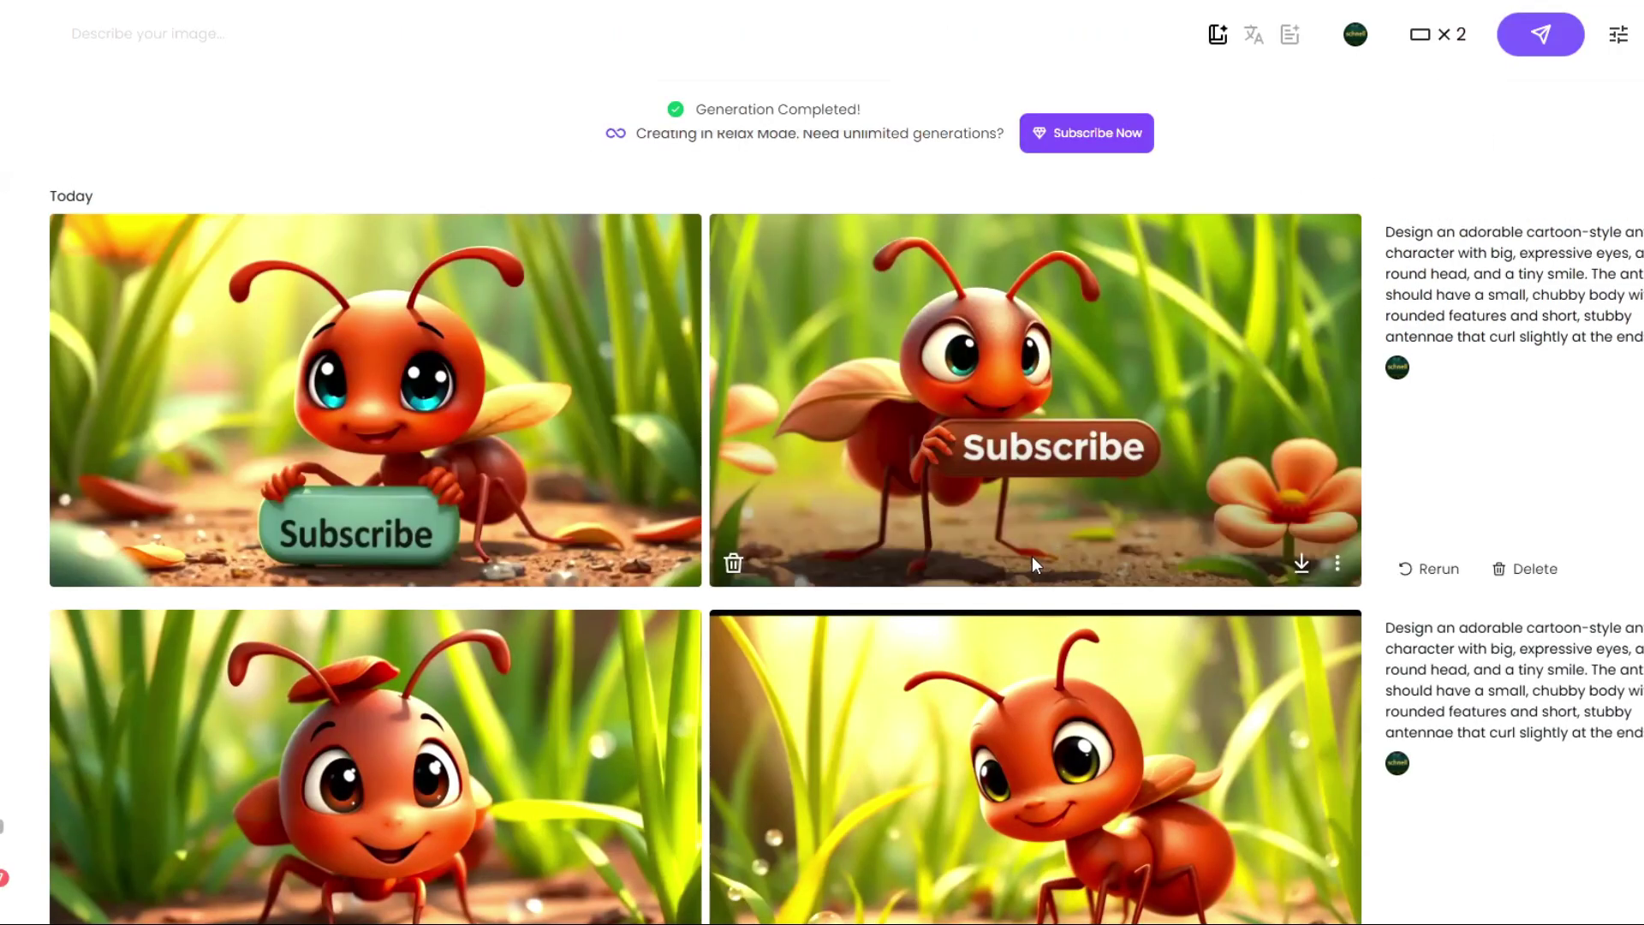
# Save the ant holding the Subscribe sign as a PNG in the Ant folder.
pyautogui.scroll(-3, 947, 501)
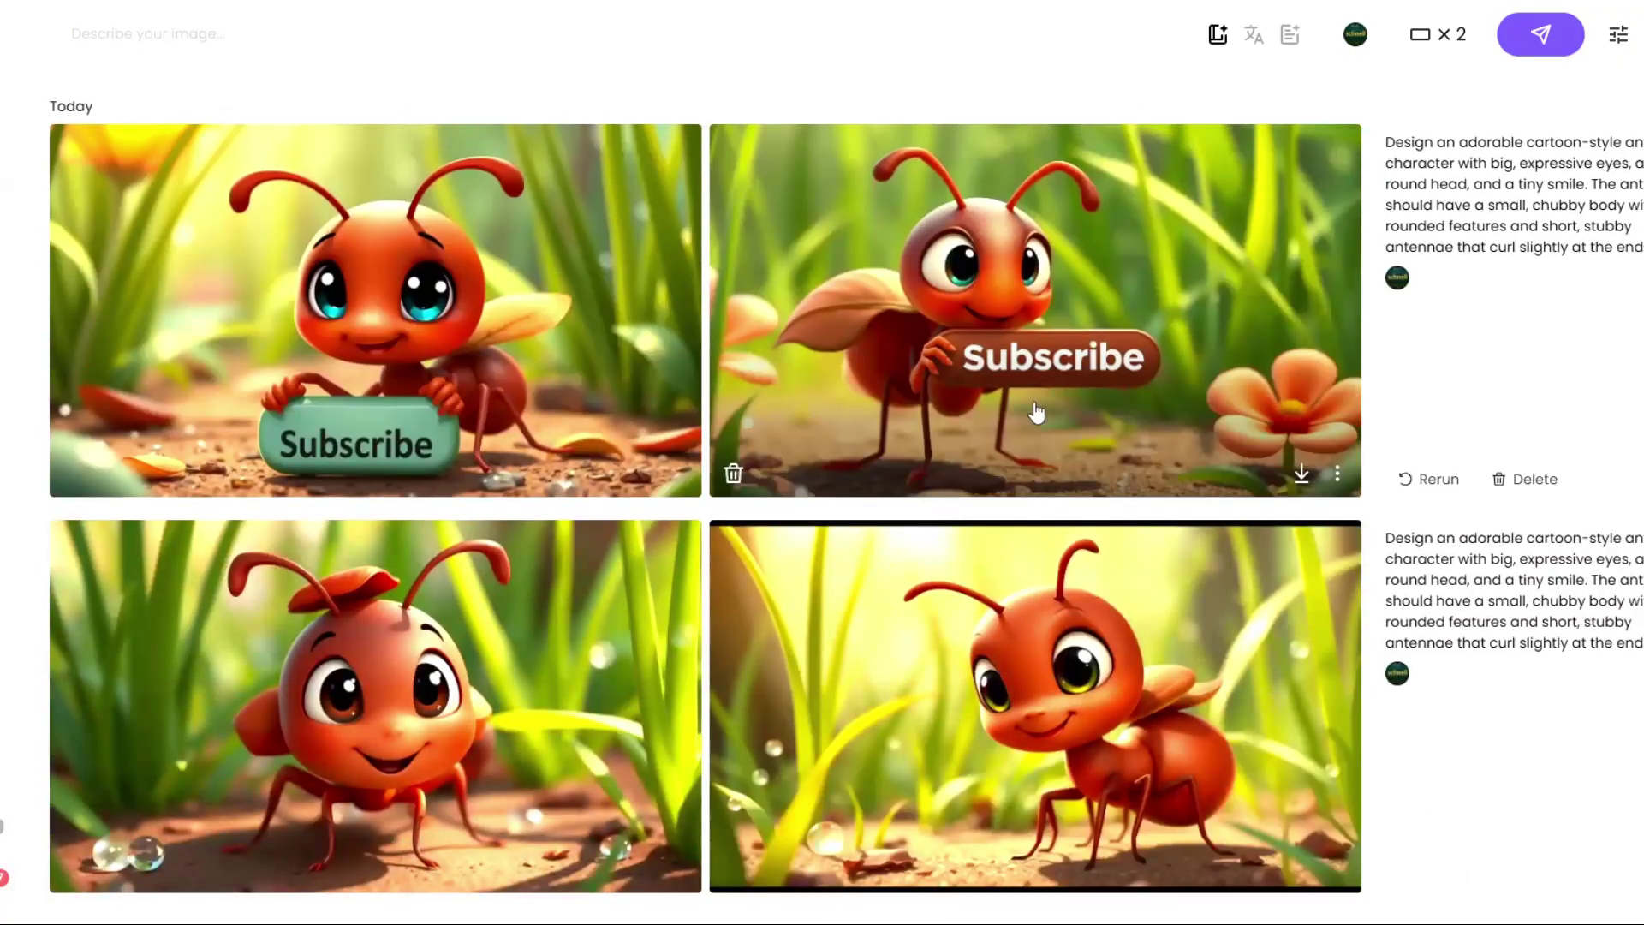
pyautogui.click(1302, 478)
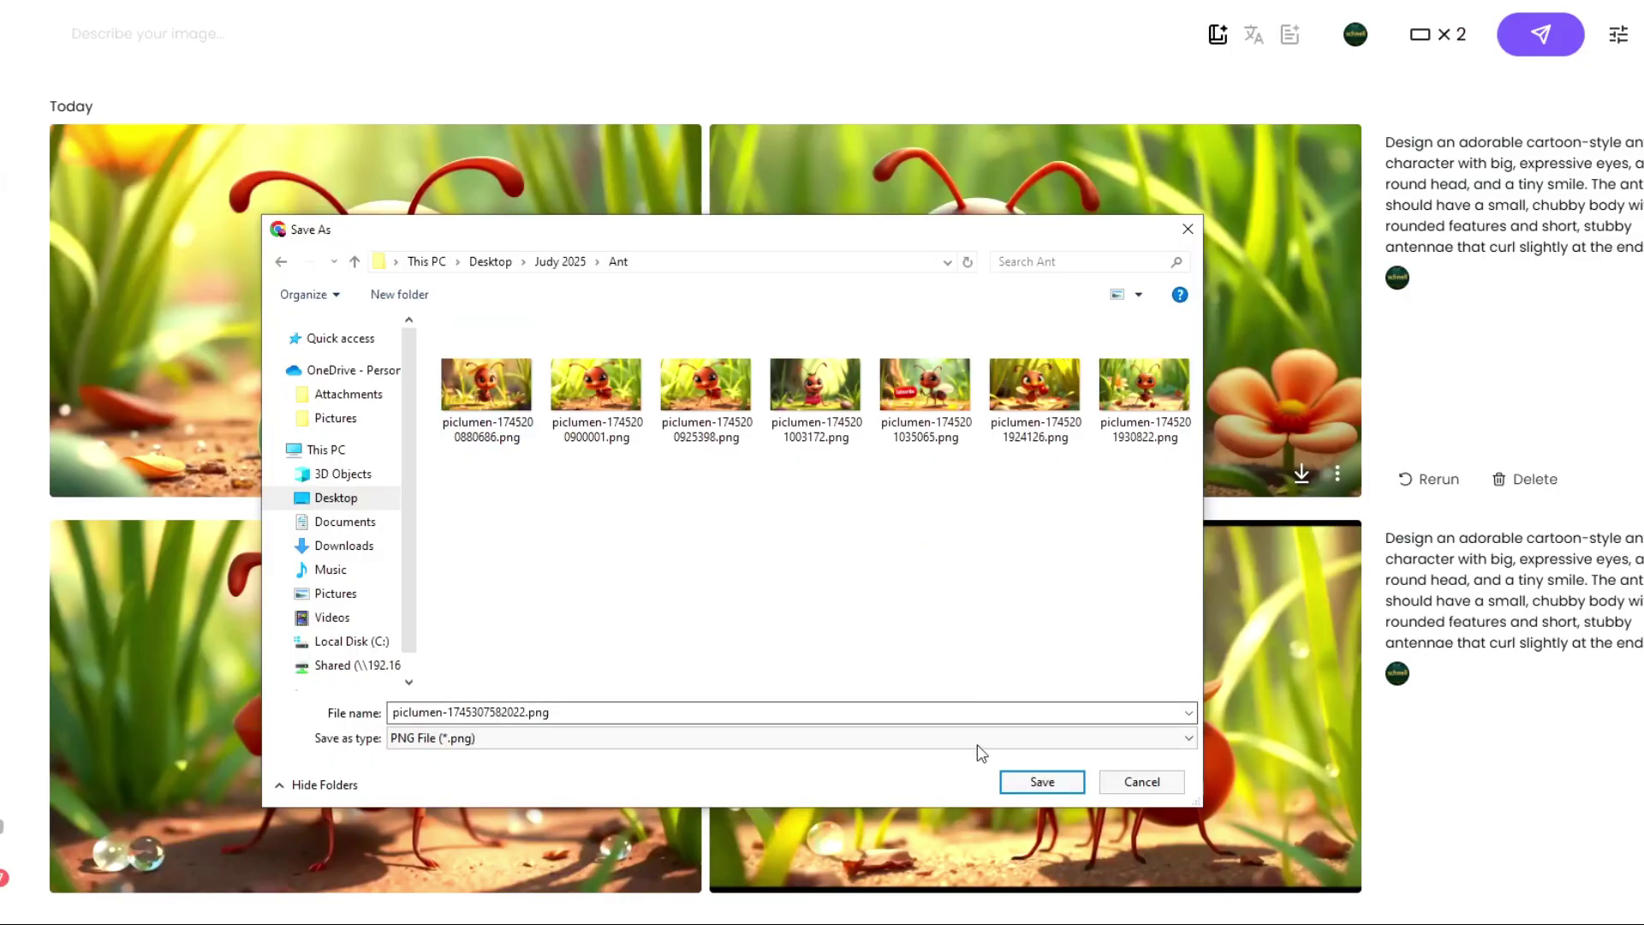
pyautogui.click(1036, 783)
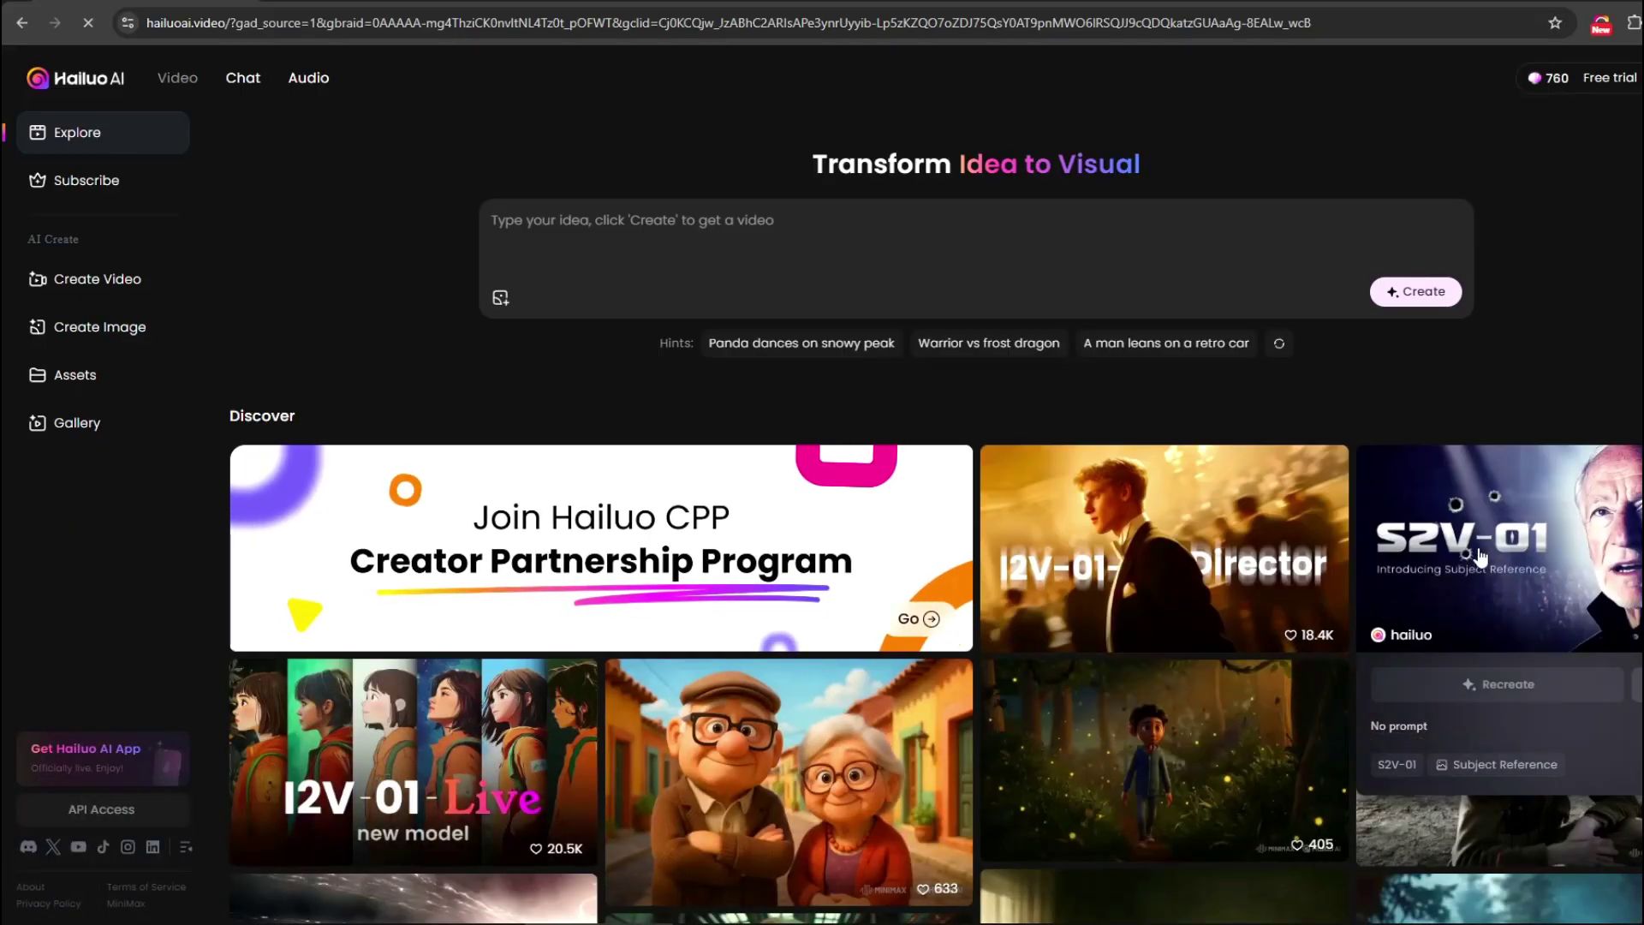
# Scroll through Hailuo AI's Explore gallery of example videos.
pyautogui.scroll(-2, 1060, 618)
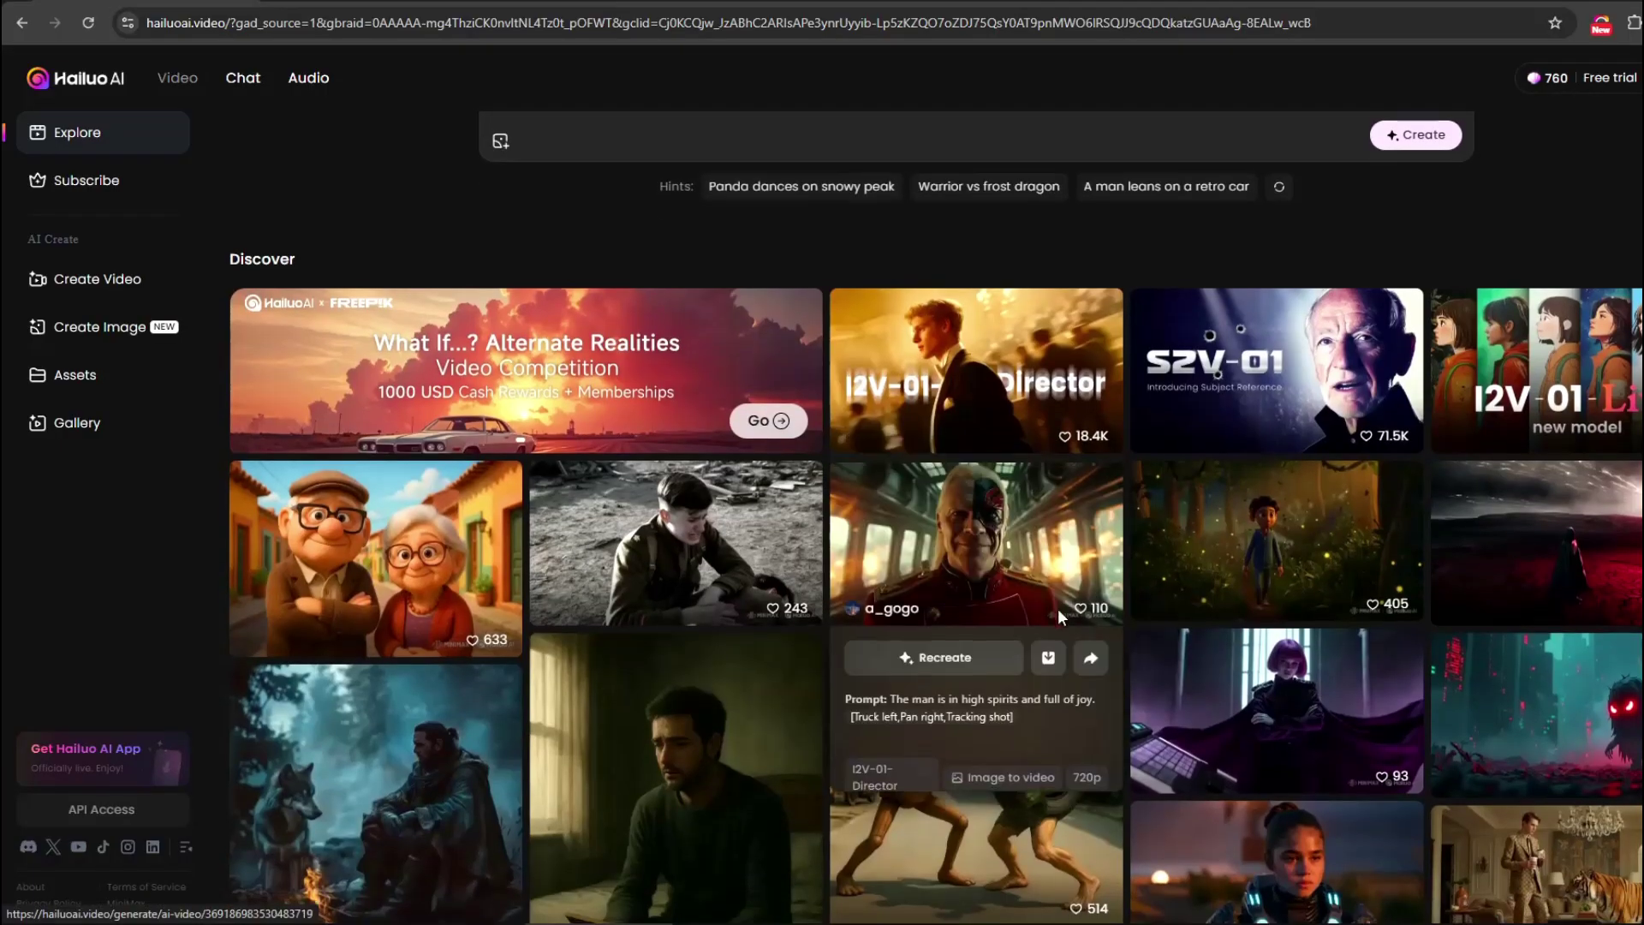
pyautogui.scroll(-5, 1060, 618)
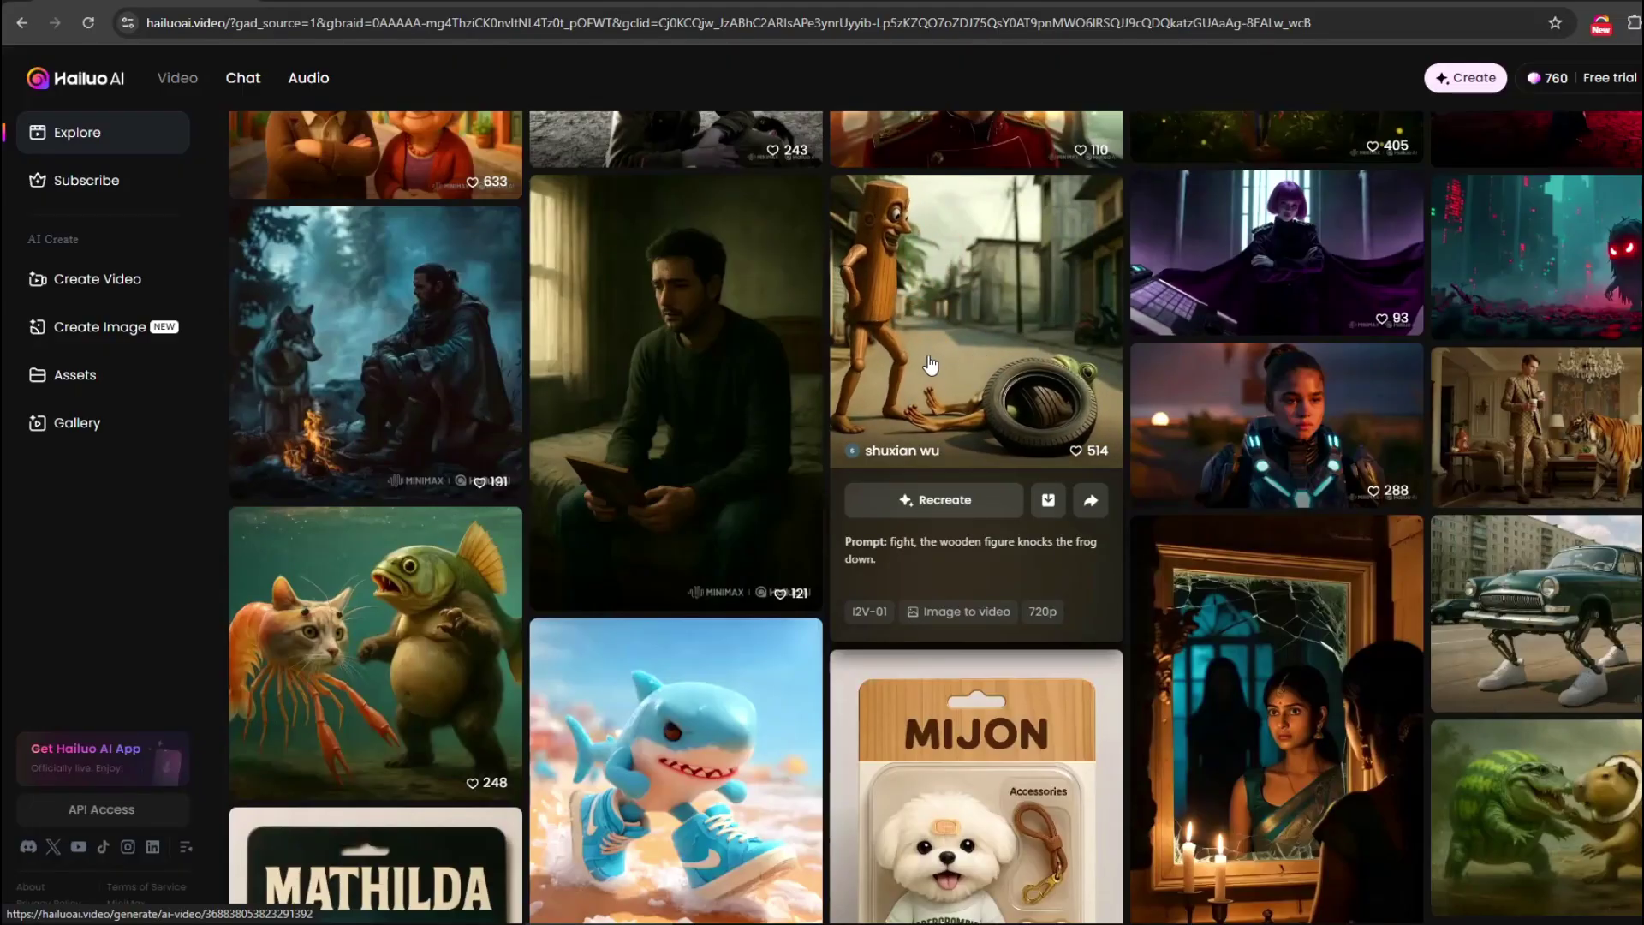
pyautogui.moveTo(415, 375)
pyautogui.moveTo(913, 599)
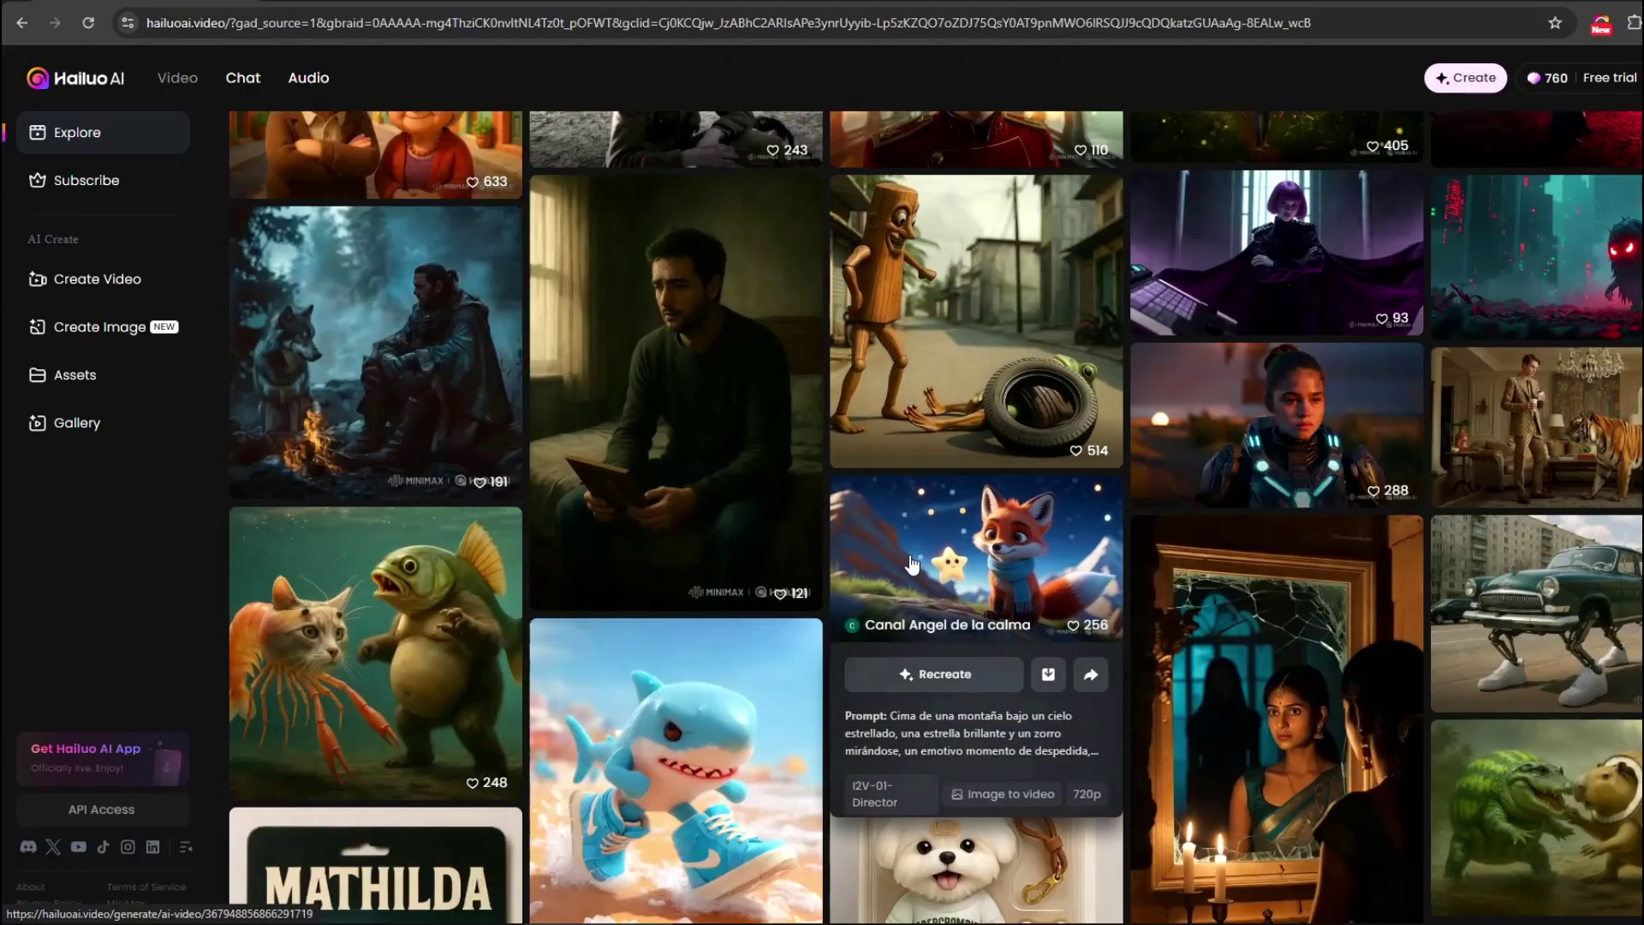
pyautogui.scroll(-2, 913, 565)
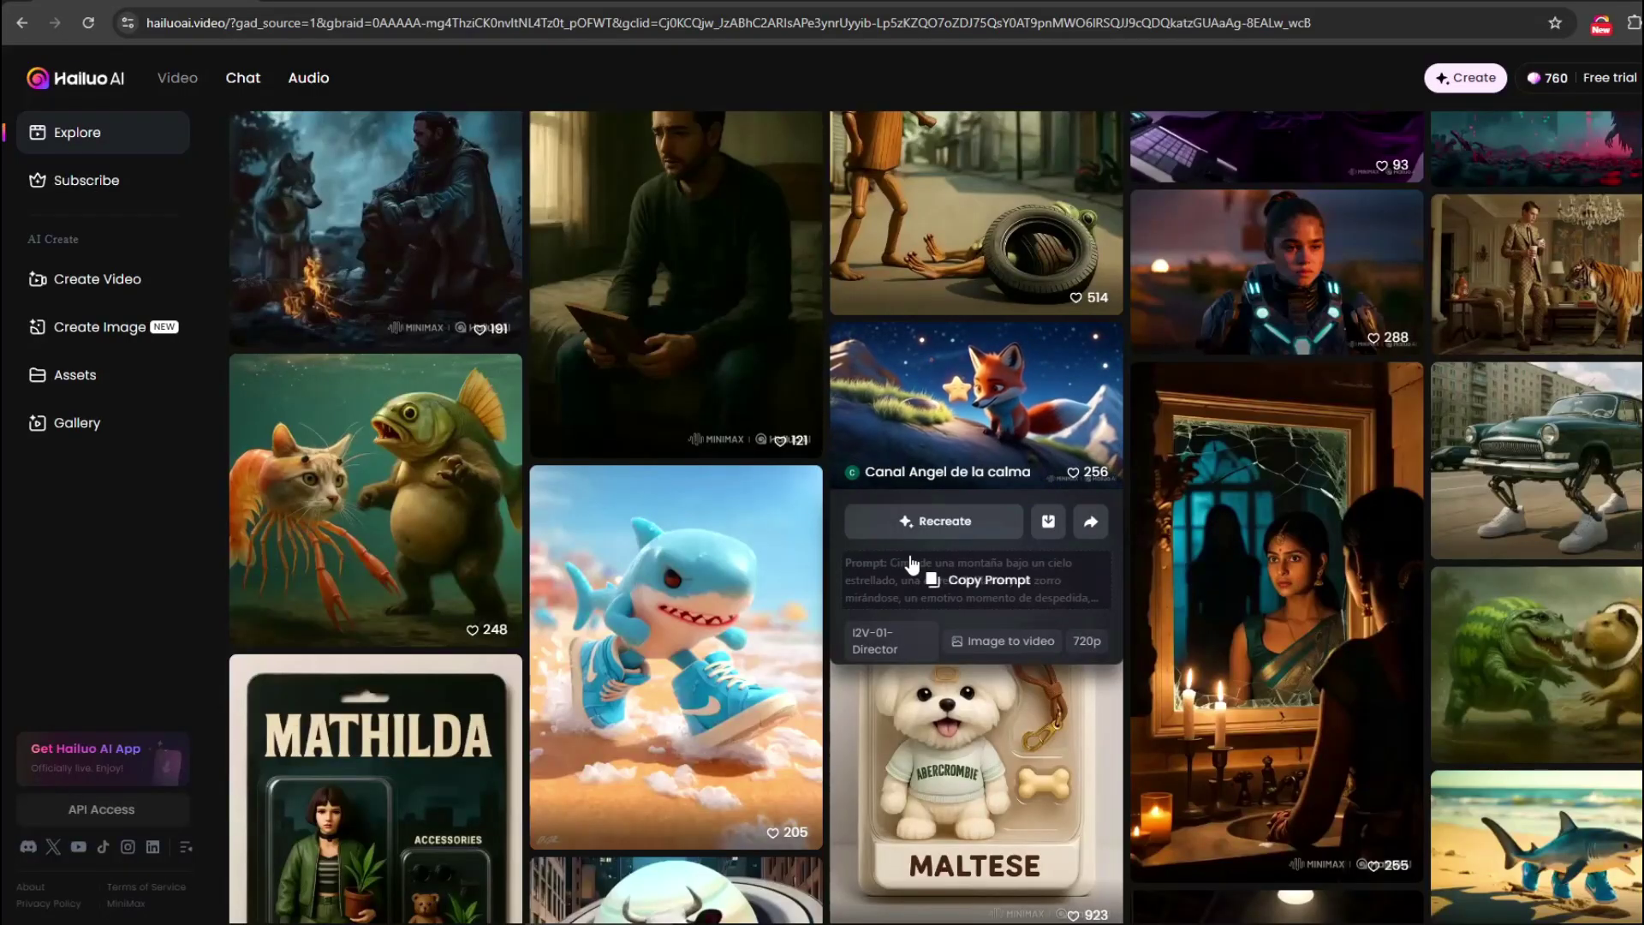
pyautogui.scroll(-5, 913, 561)
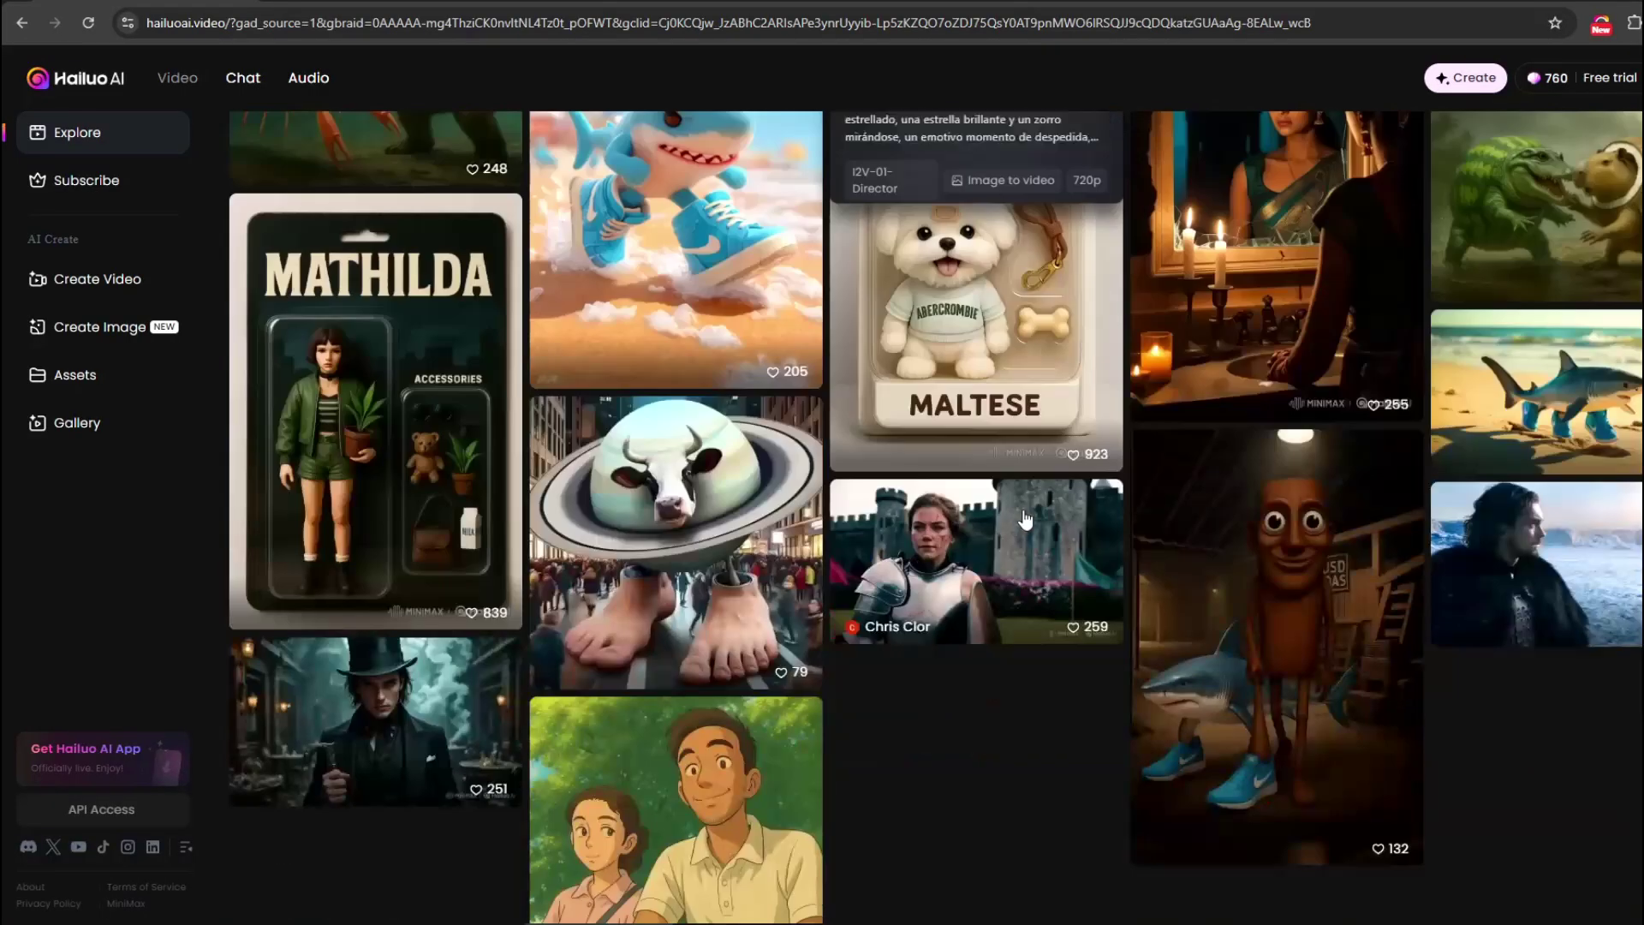
pyautogui.scroll(-3, 917, 595)
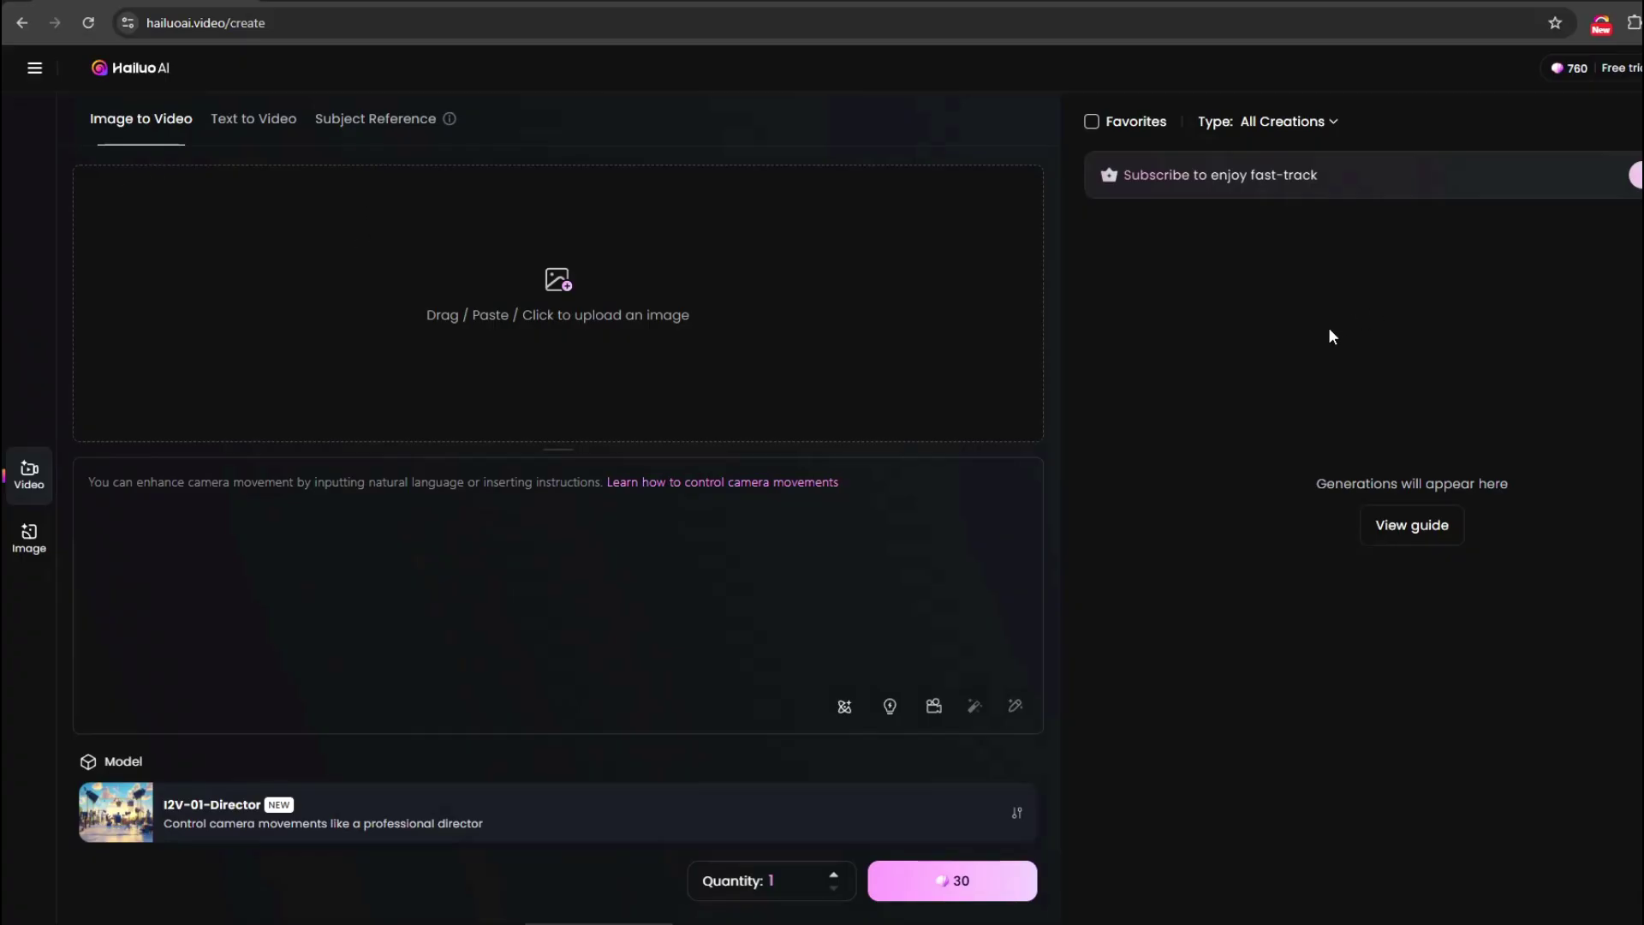
# Upload the ant PNG, add Freedom camera moves and the walking-while-talking prompt, then generate.
pyautogui.click(452, 323)
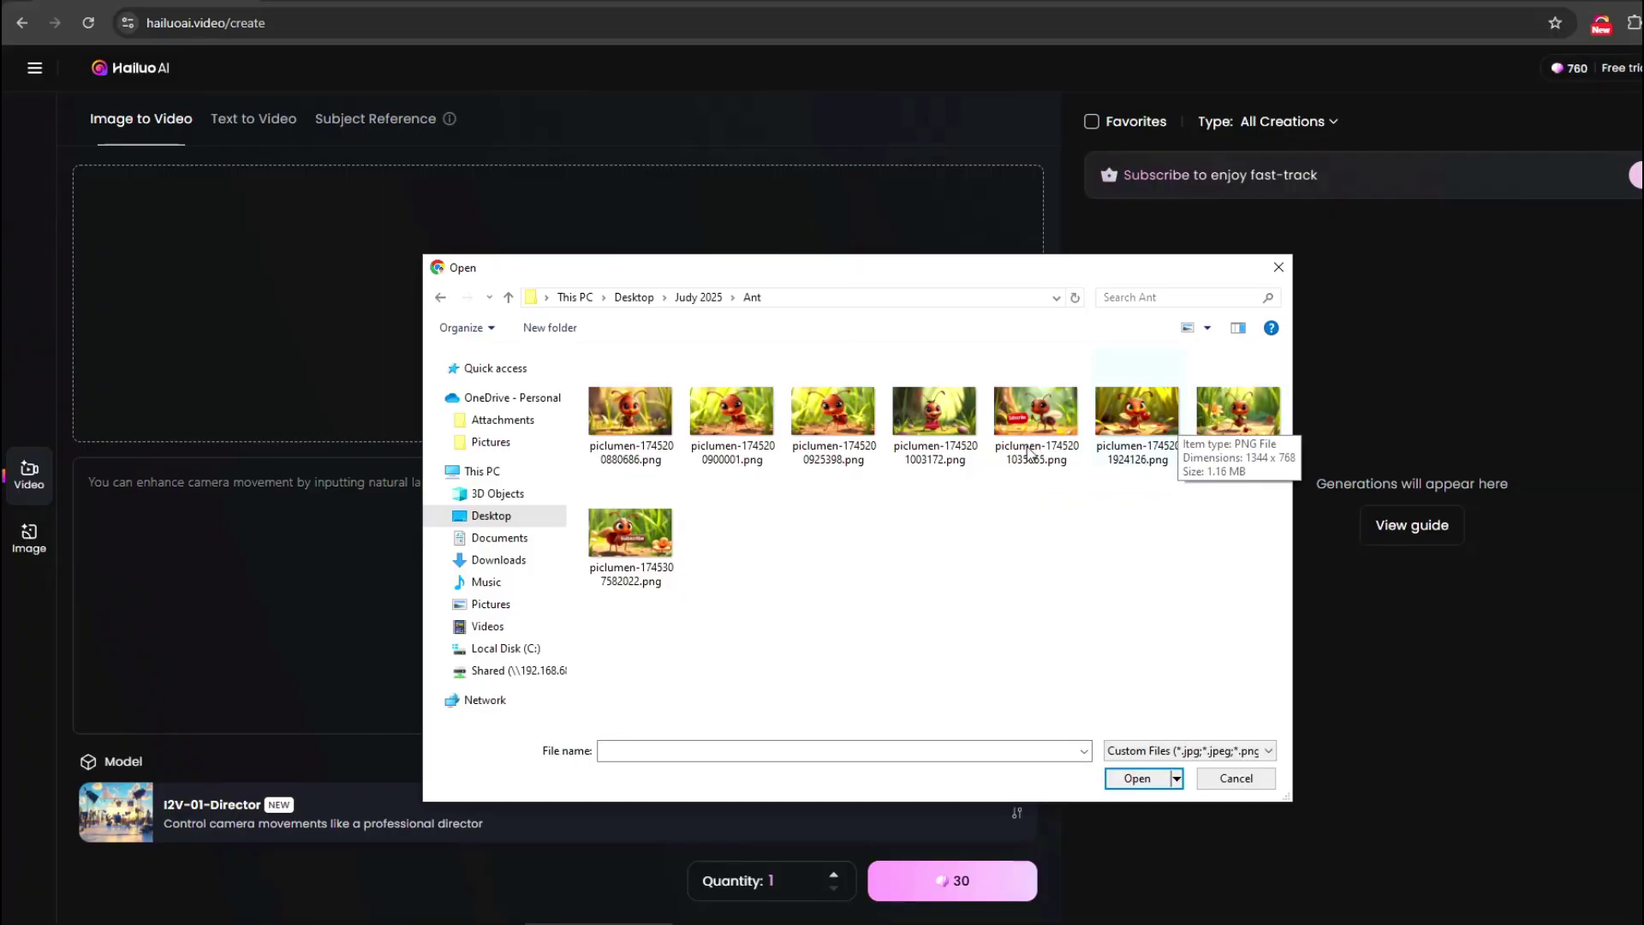
pyautogui.doubleClick(639, 424)
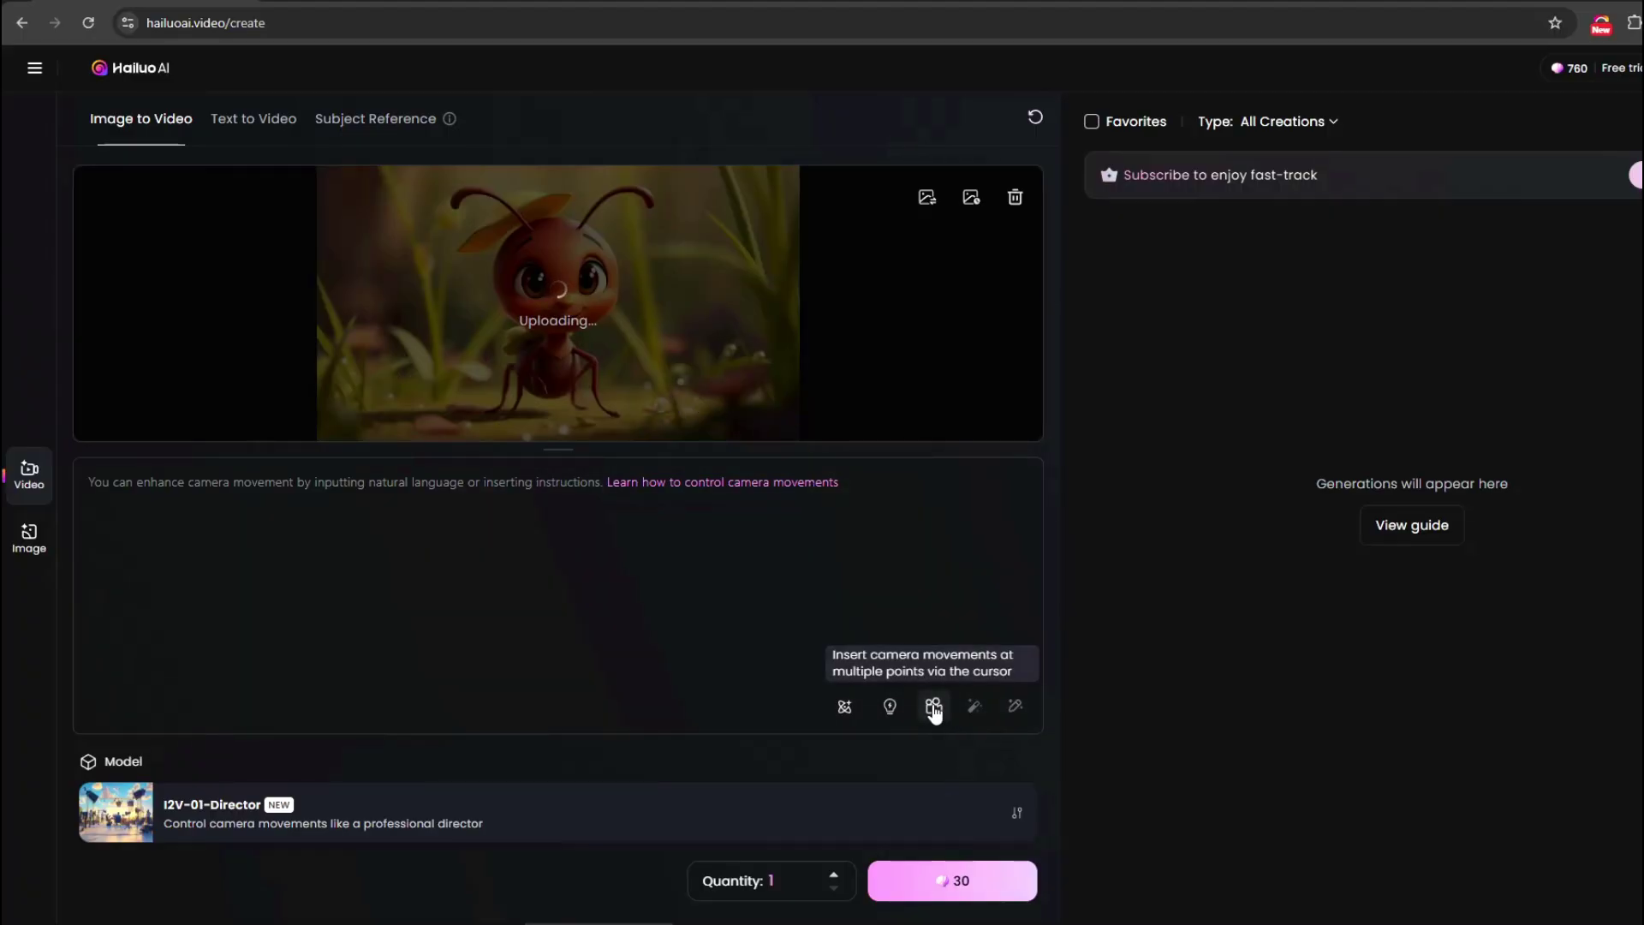
pyautogui.click(933, 708)
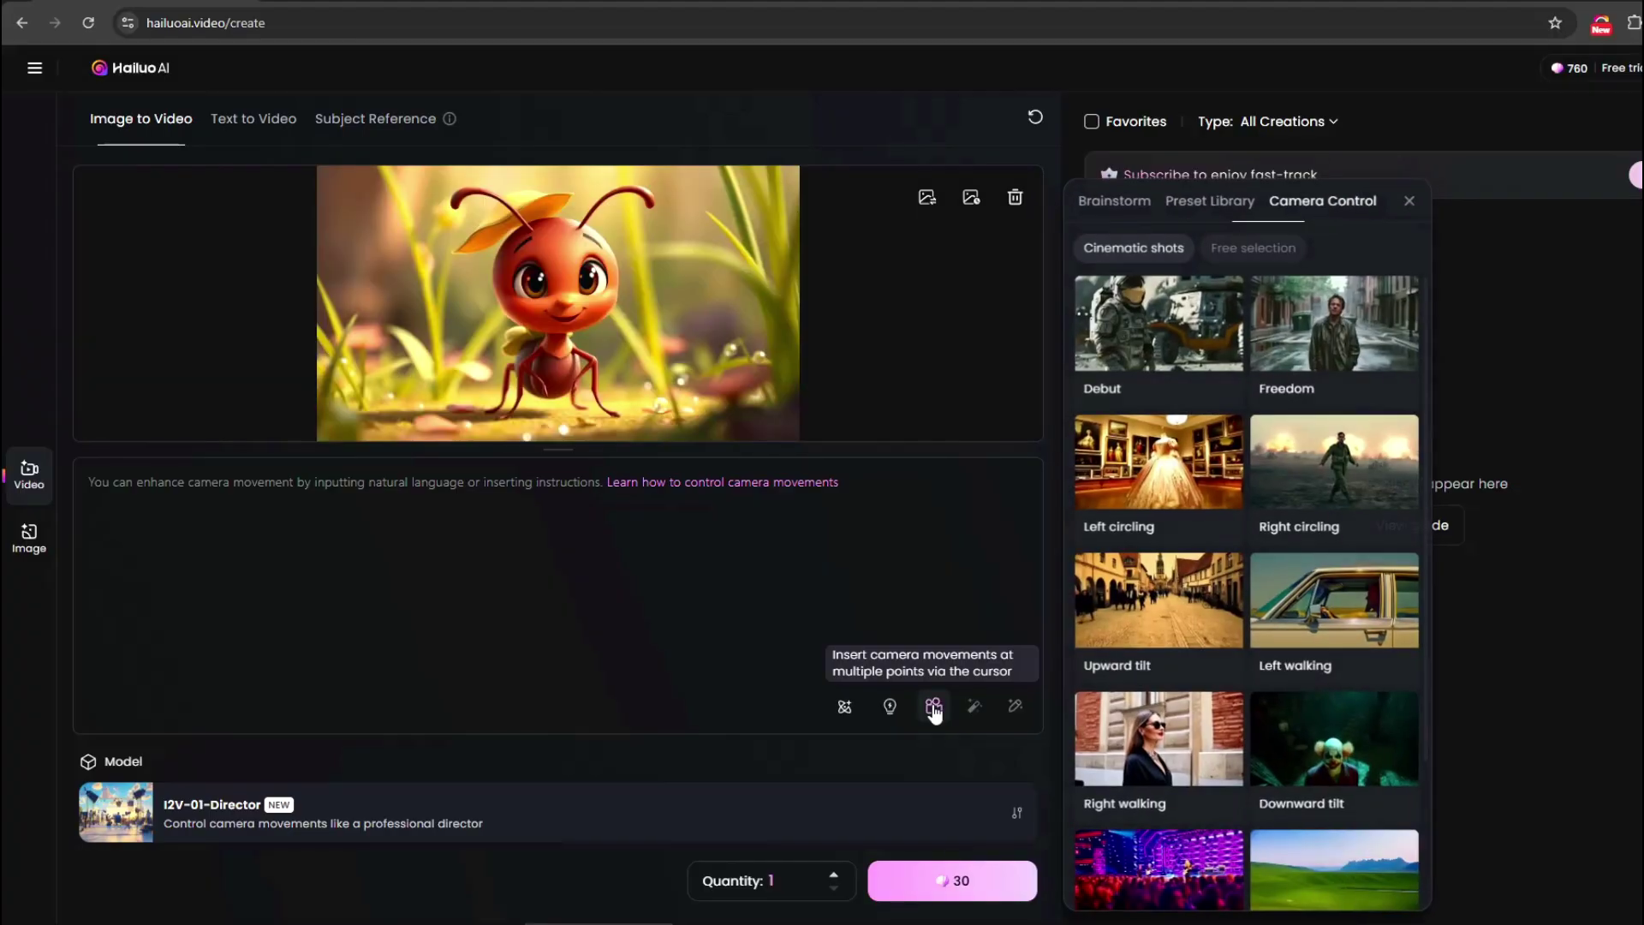
pyautogui.click(1343, 346)
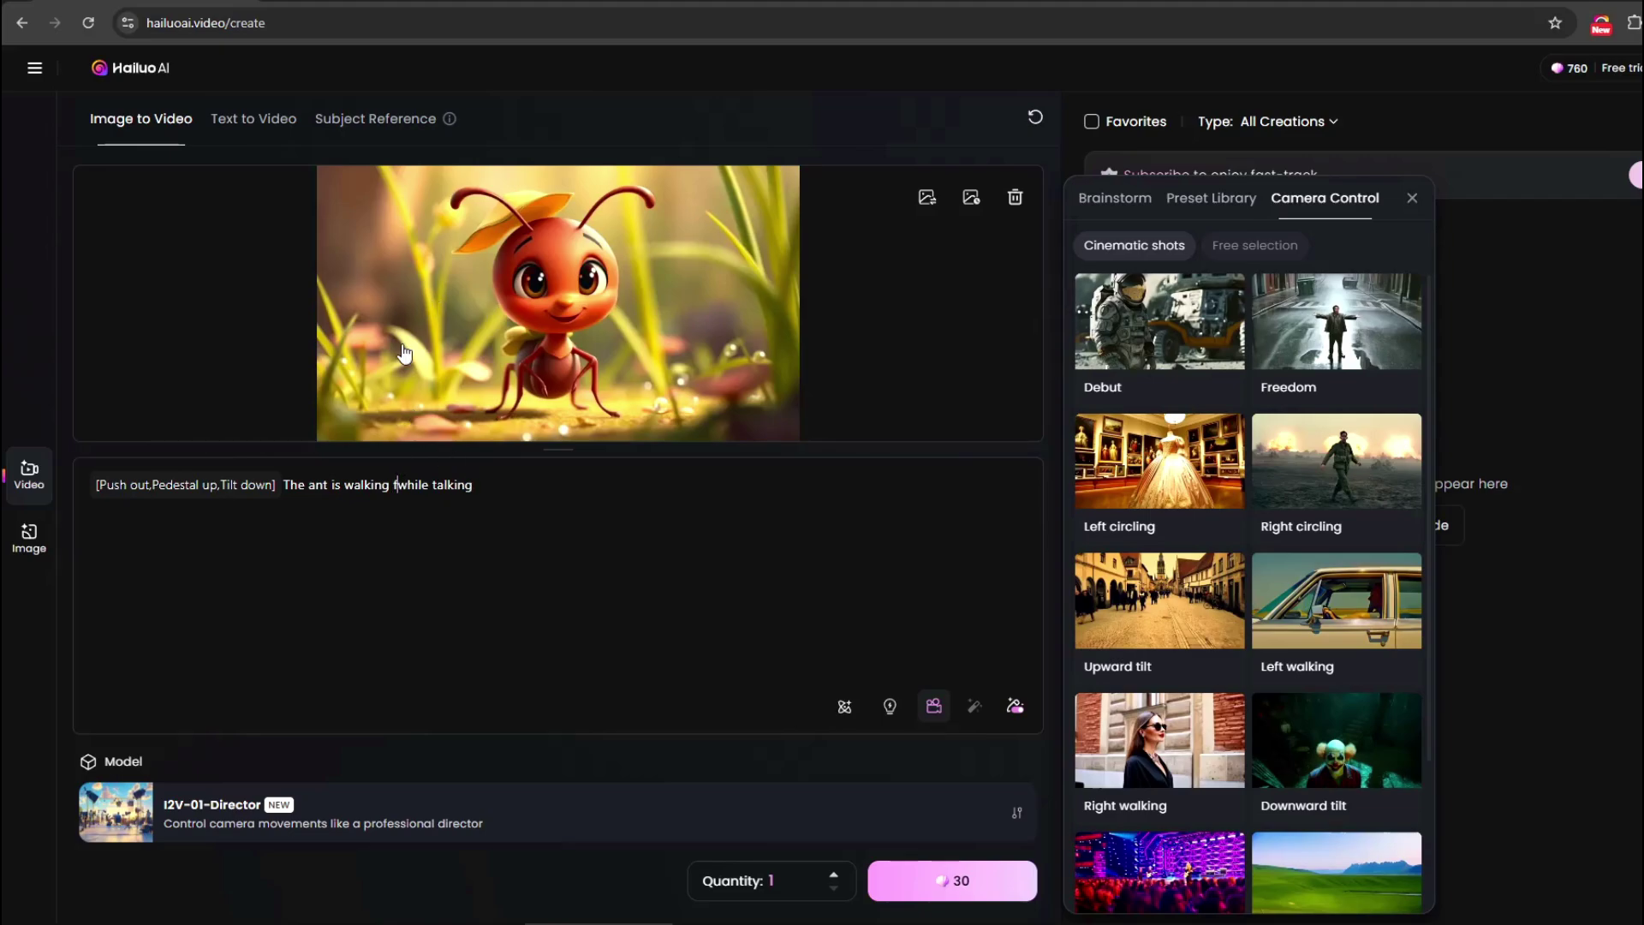
pyautogui.write('rd')
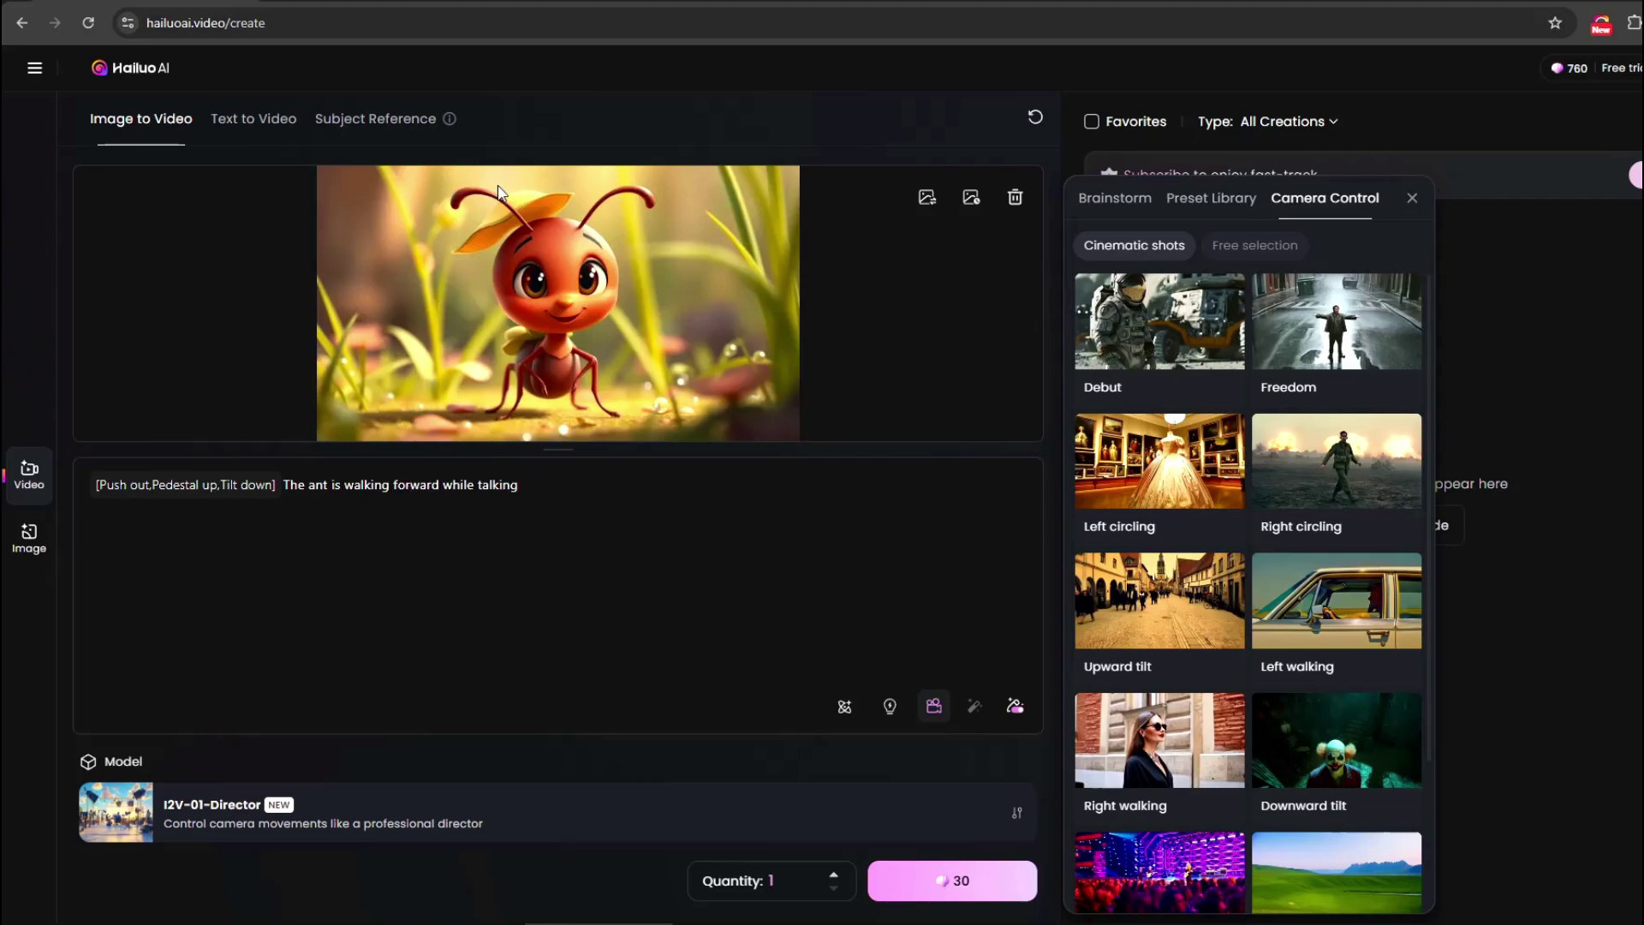
pyautogui.click(948, 894)
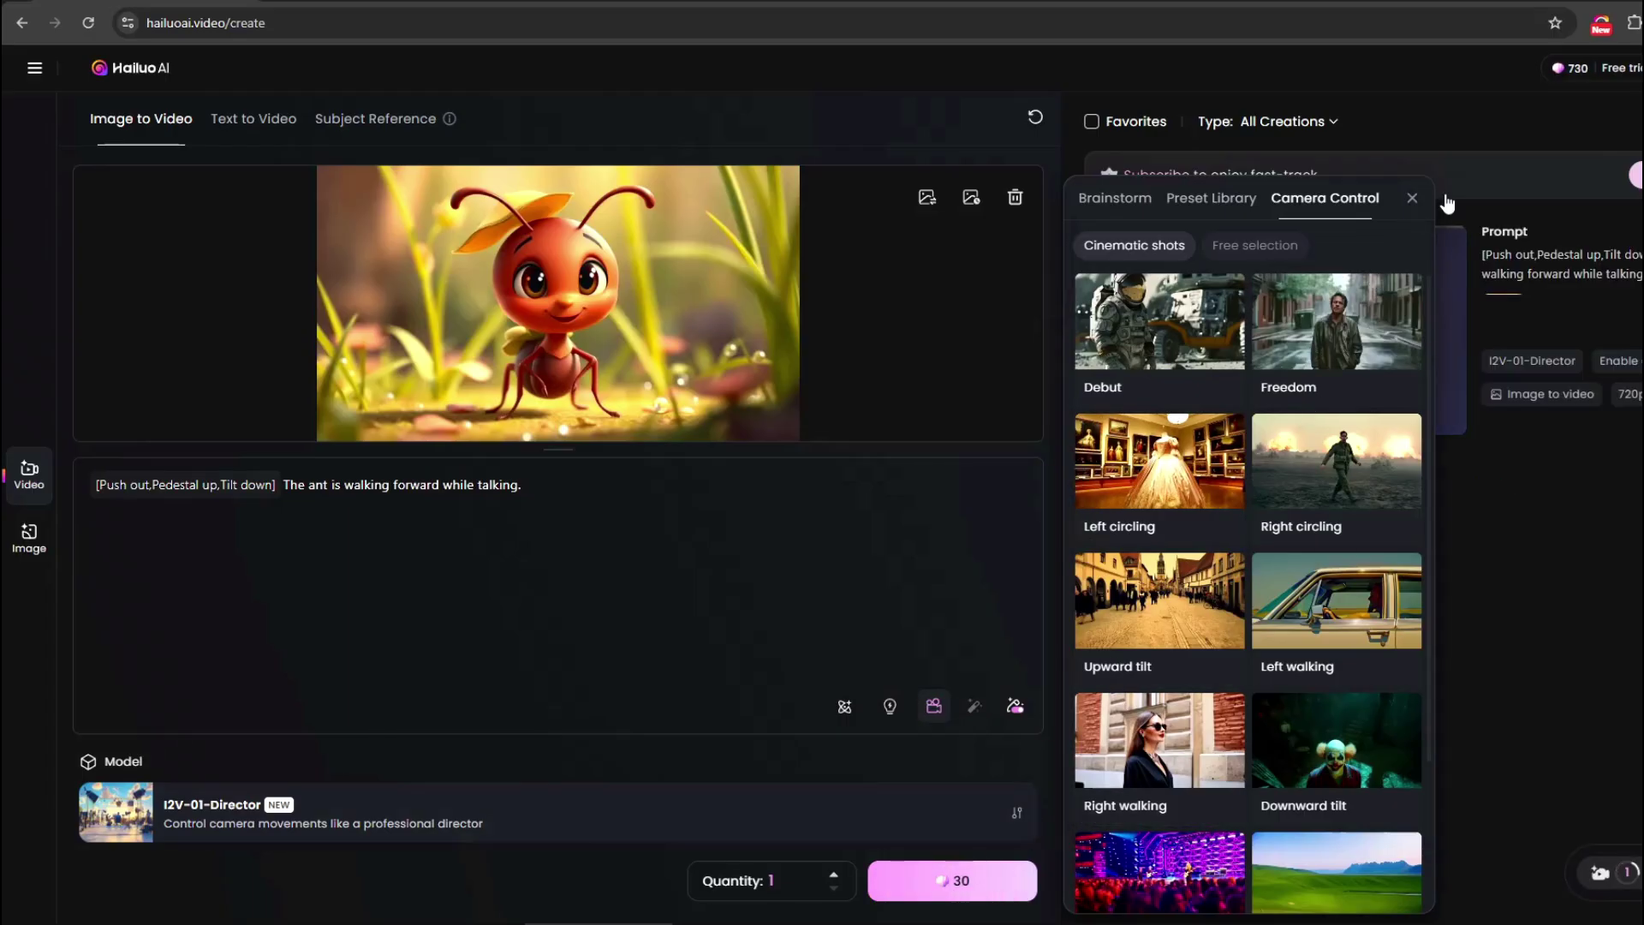
# Close the camera presets and download the finished Subscribe ant video.
pyautogui.click(1412, 198)
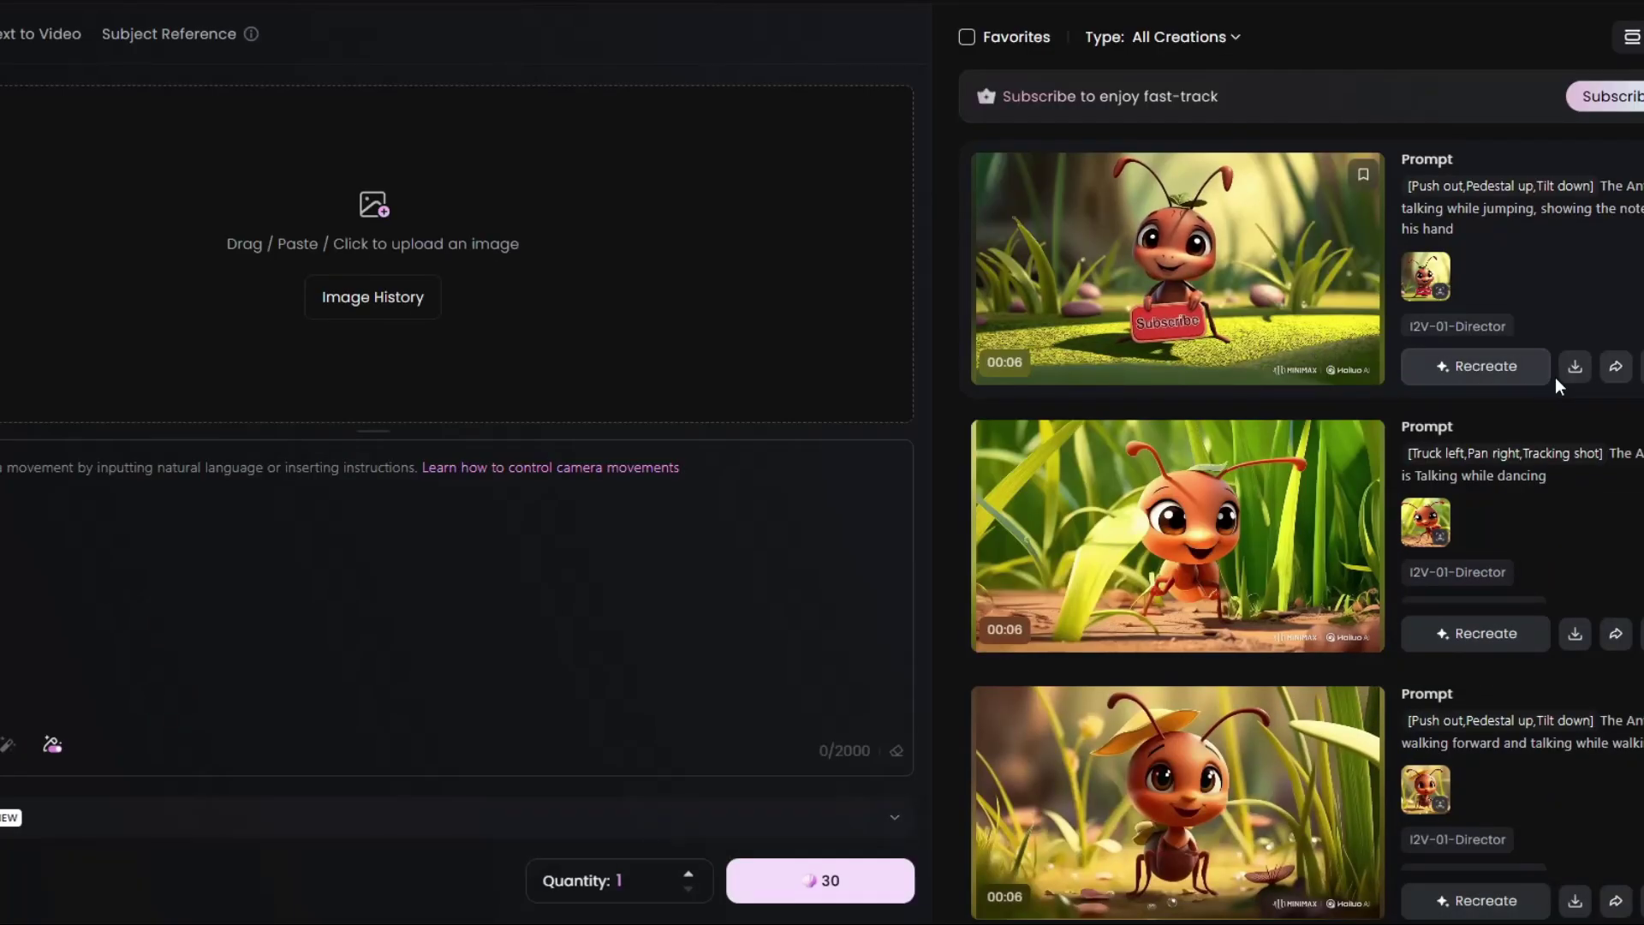
pyautogui.moveTo(1643, 435)
pyautogui.click(1575, 370)
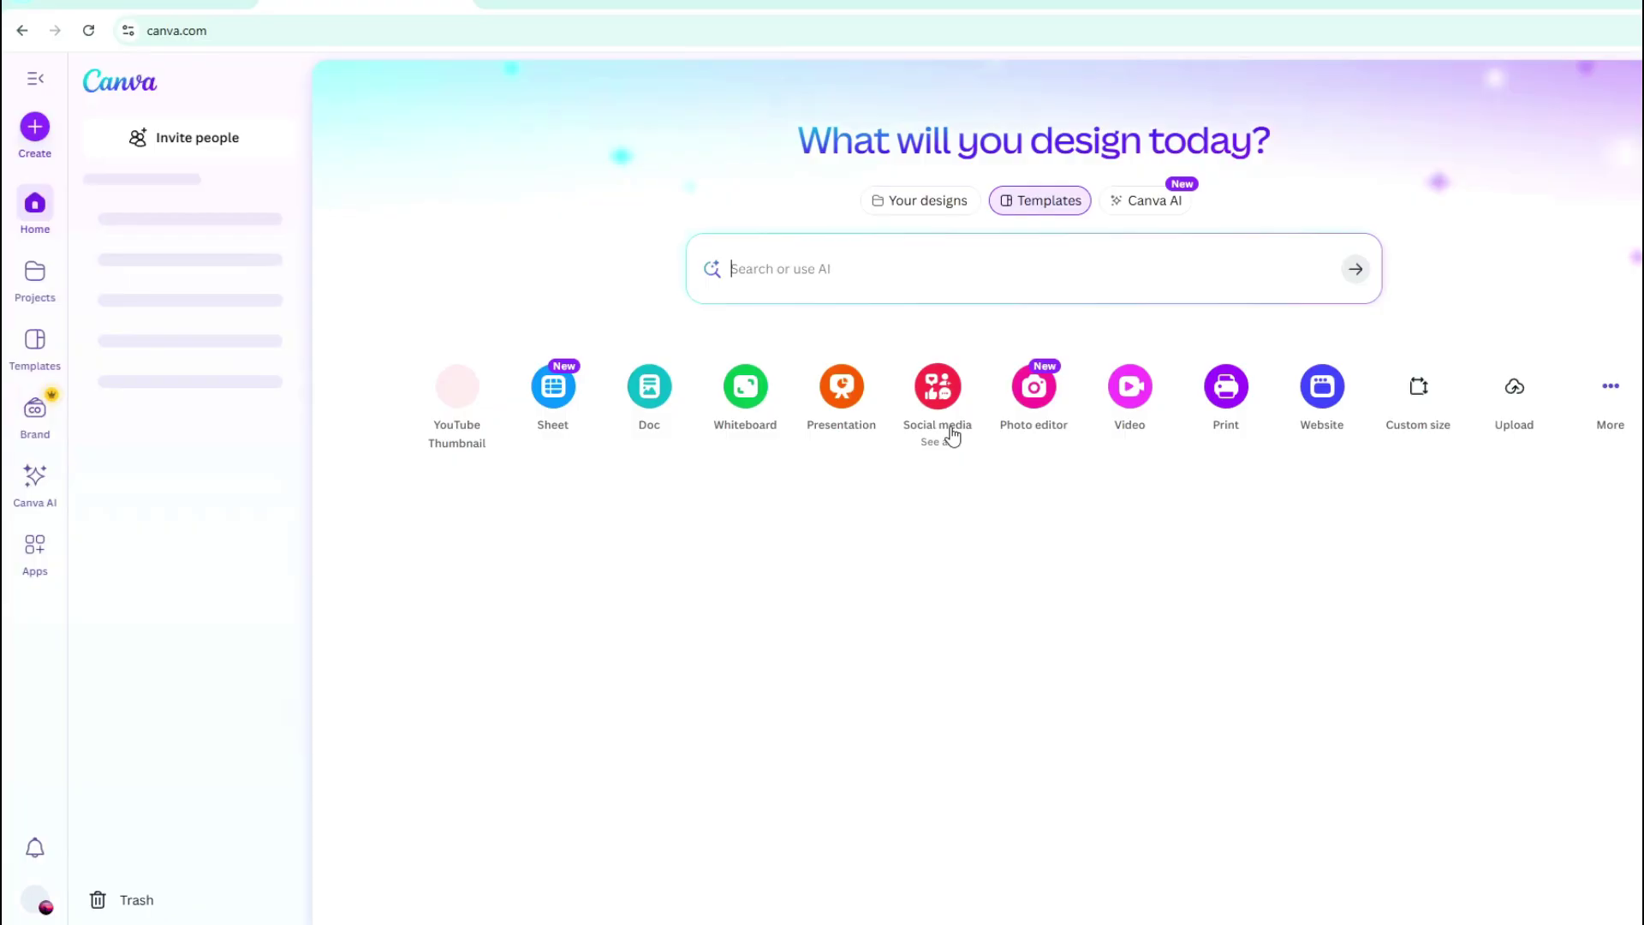
# Begin a new blank Video design from Canva's Create button.
pyautogui.click(35, 137)
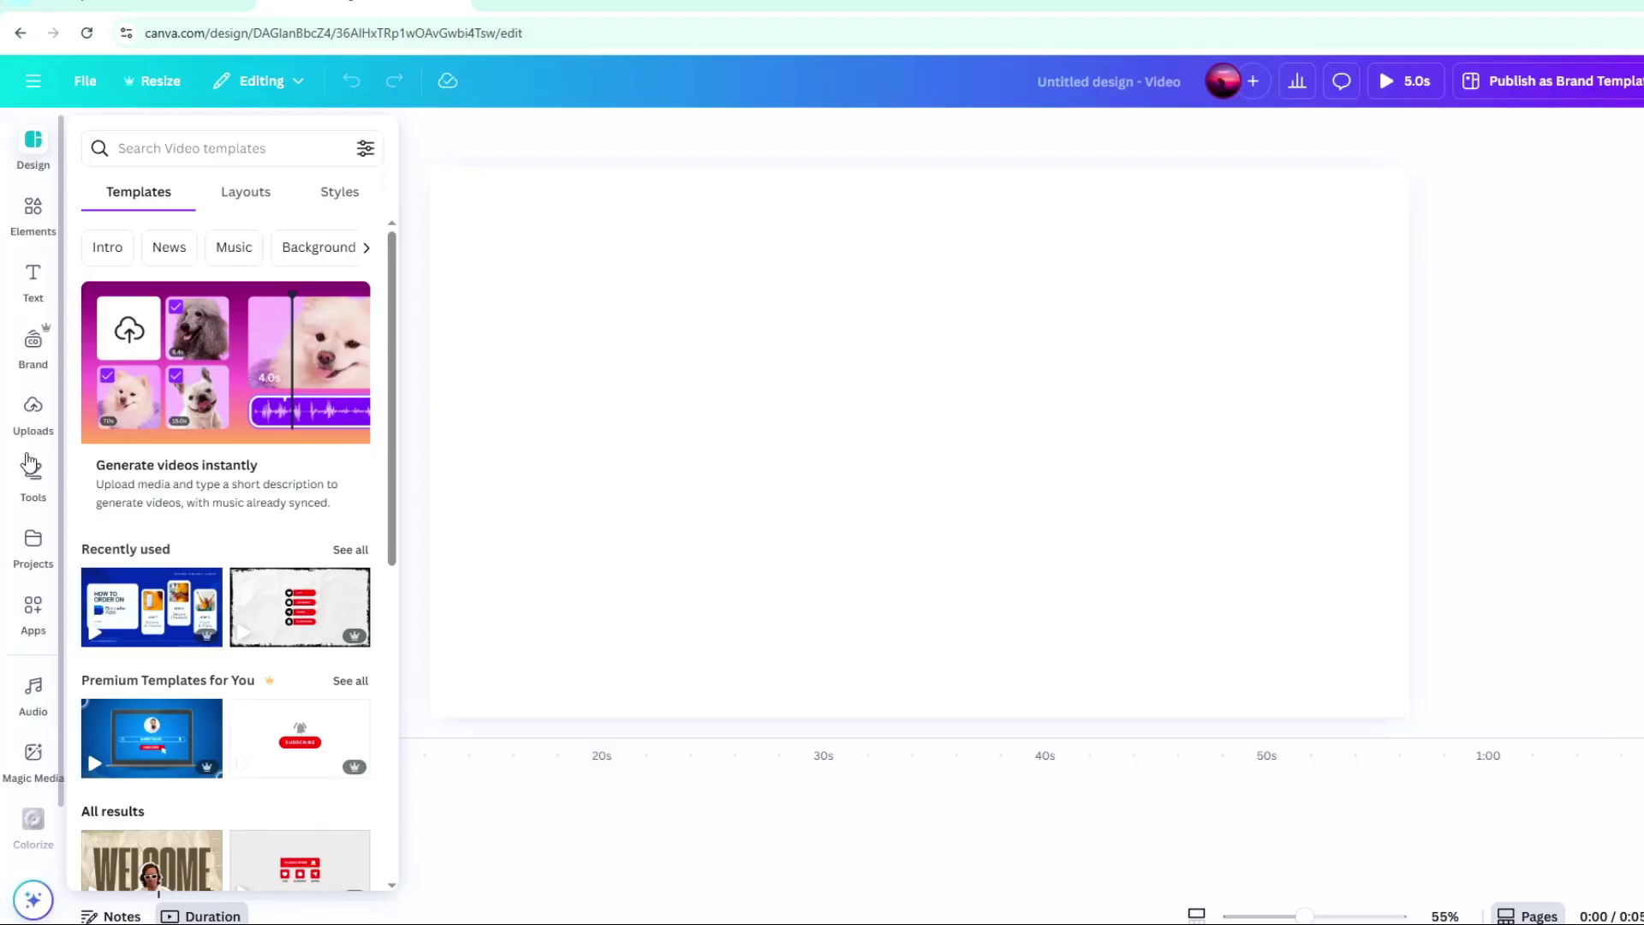
# Upload the clips 1.mp4 through 5.mp4 from the Ant folder to Canva.
pyautogui.click(34, 417)
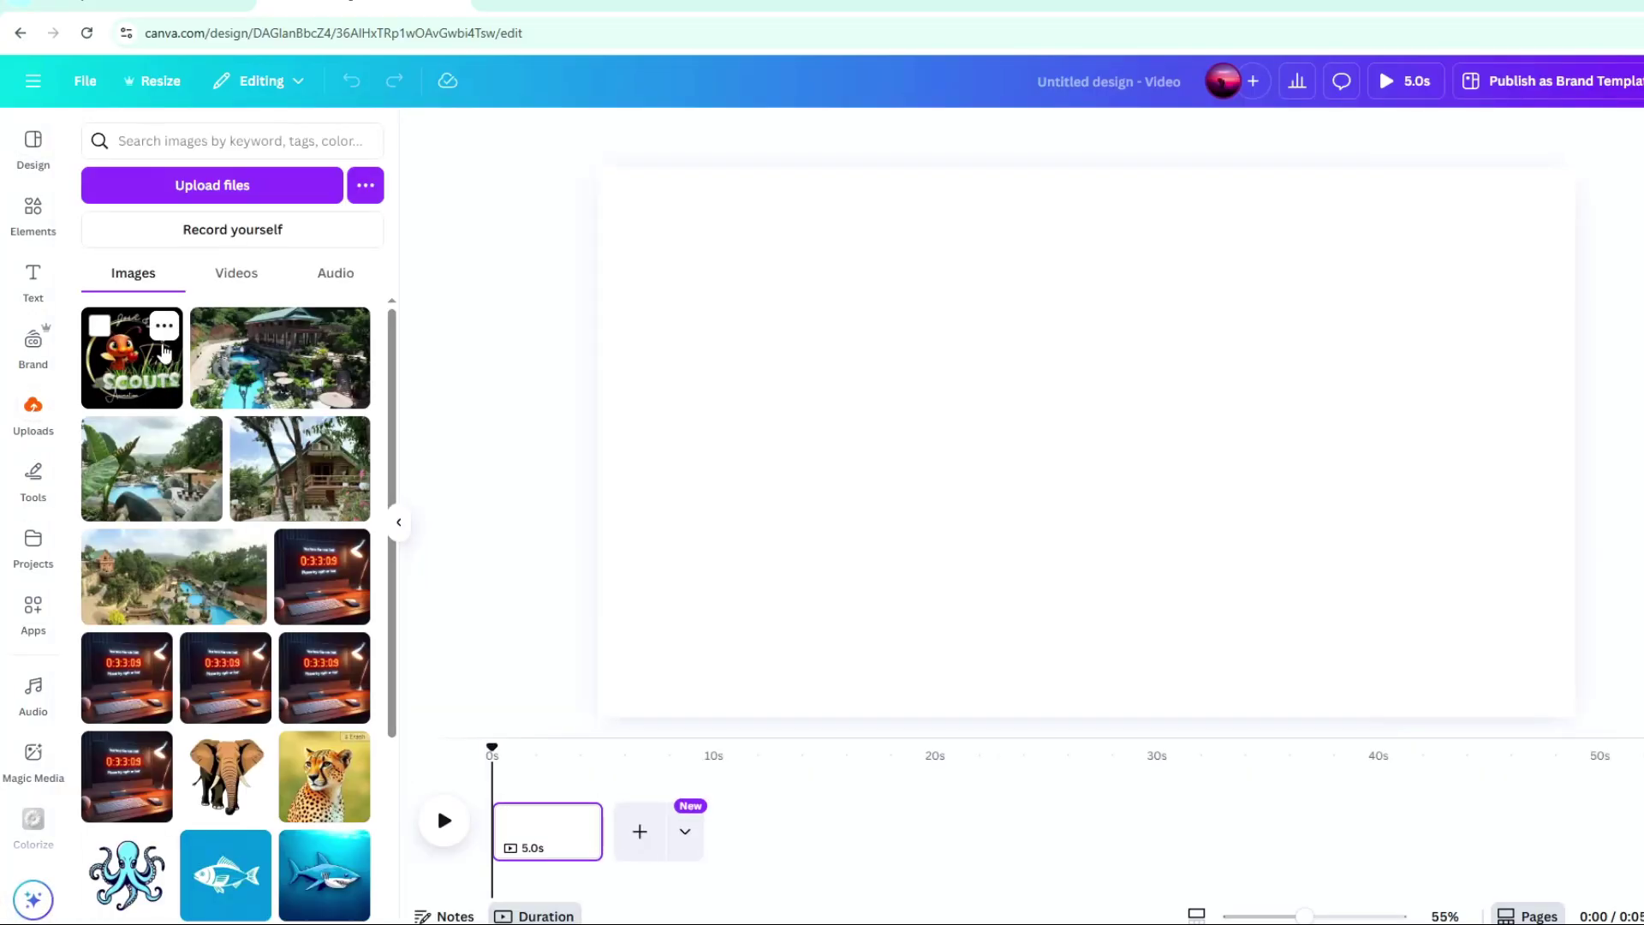
pyautogui.click(221, 195)
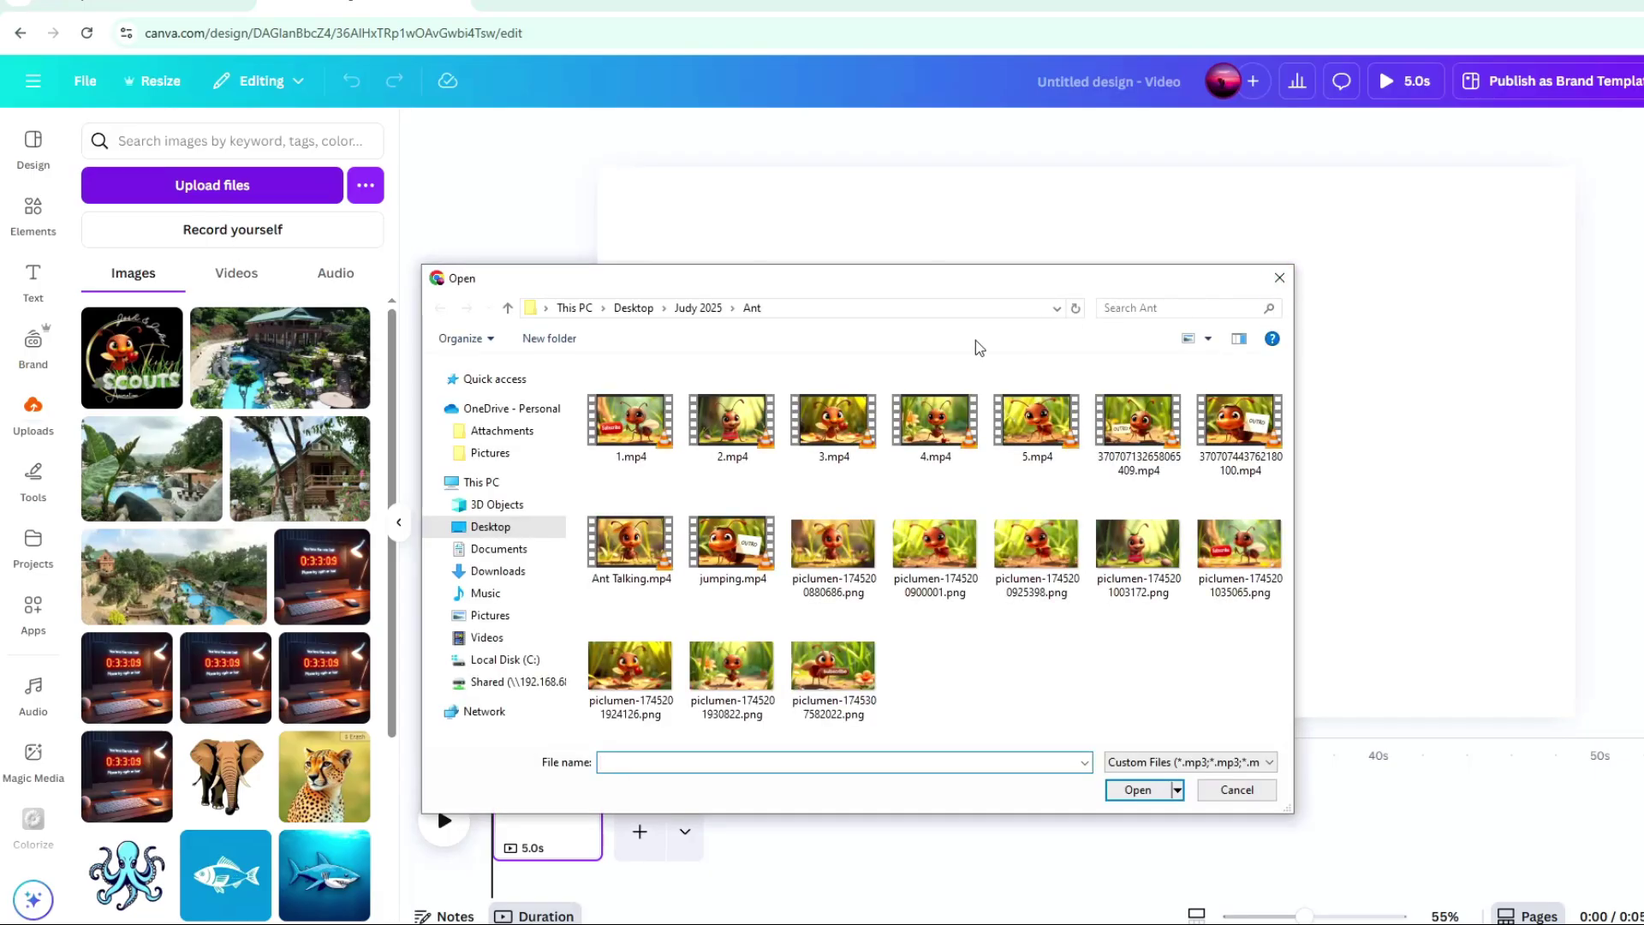
pyautogui.click(613, 452)
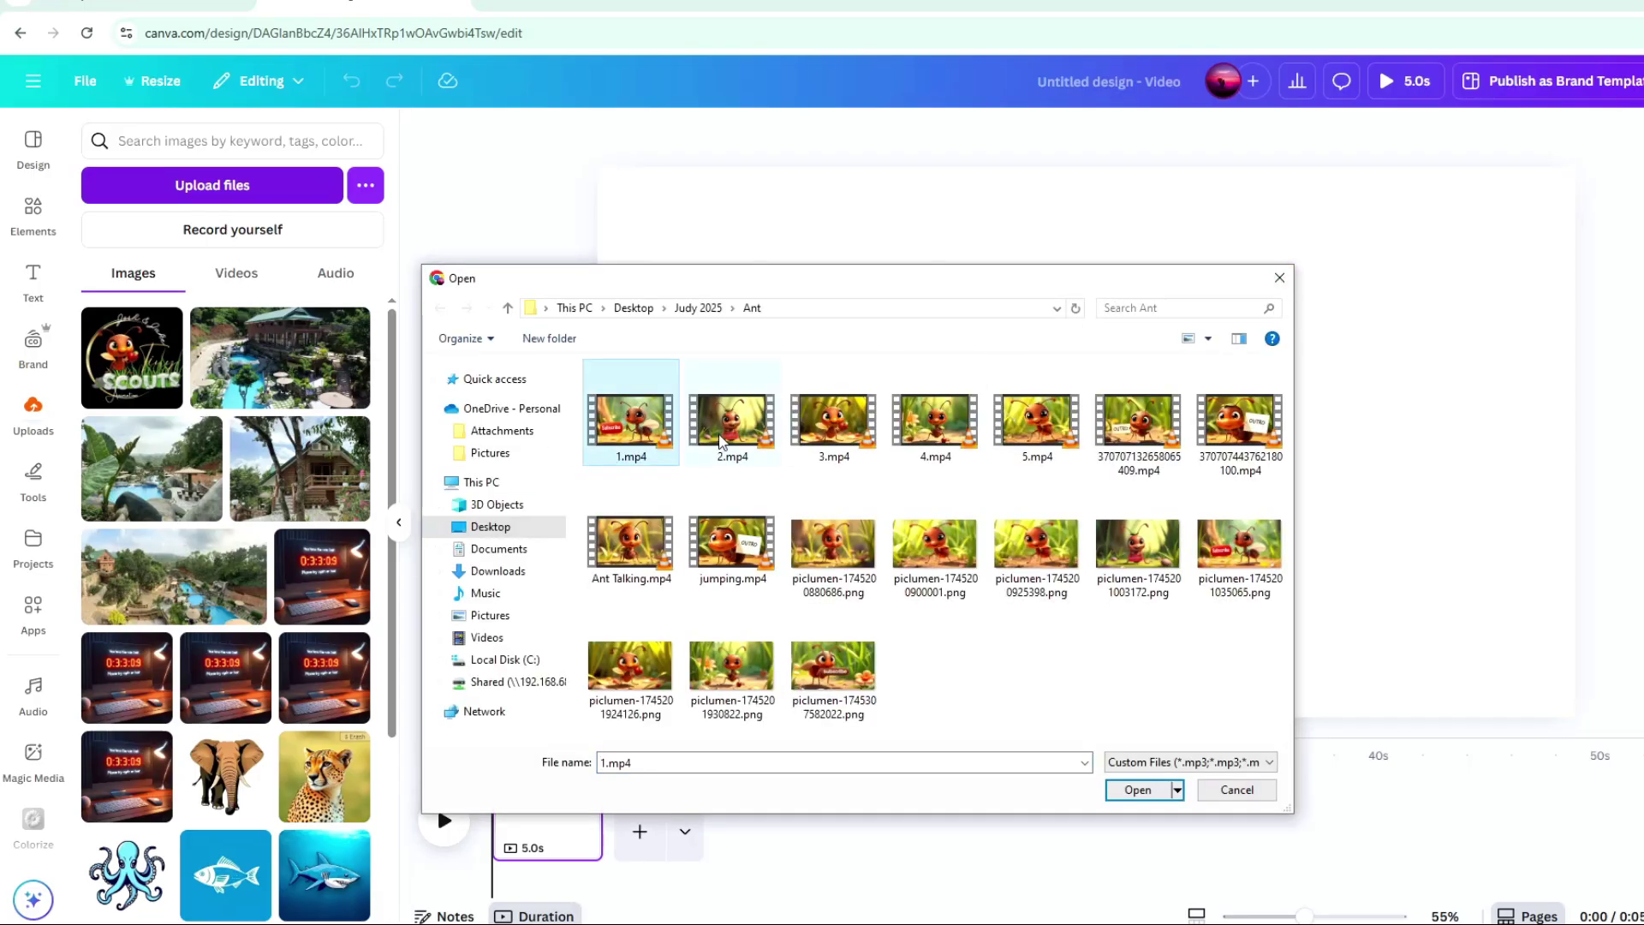
pyautogui.keyDown('ctrl'); pyautogui.click(722, 442); pyautogui.keyUp('ctrl')
pyautogui.keyDown('ctrl'); pyautogui.click(852, 441); pyautogui.keyUp('ctrl')
pyautogui.keyDown('ctrl'); pyautogui.click(945, 445); pyautogui.keyUp('ctrl')
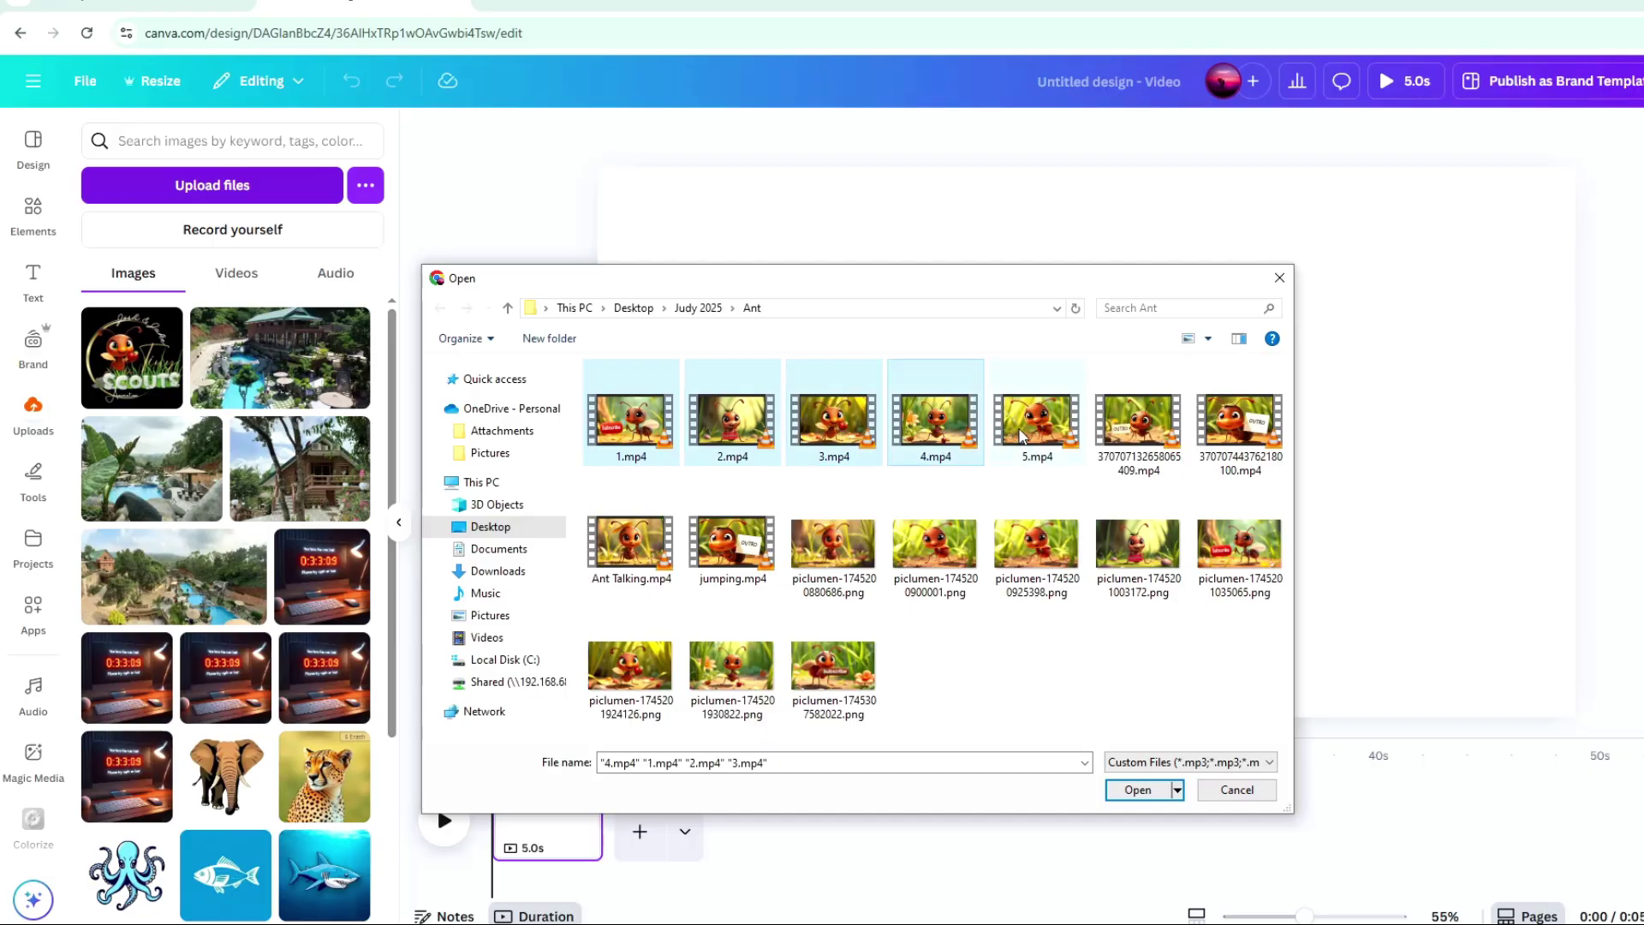
pyautogui.keyDown('ctrl'); pyautogui.click(1021, 437); pyautogui.keyUp('ctrl')
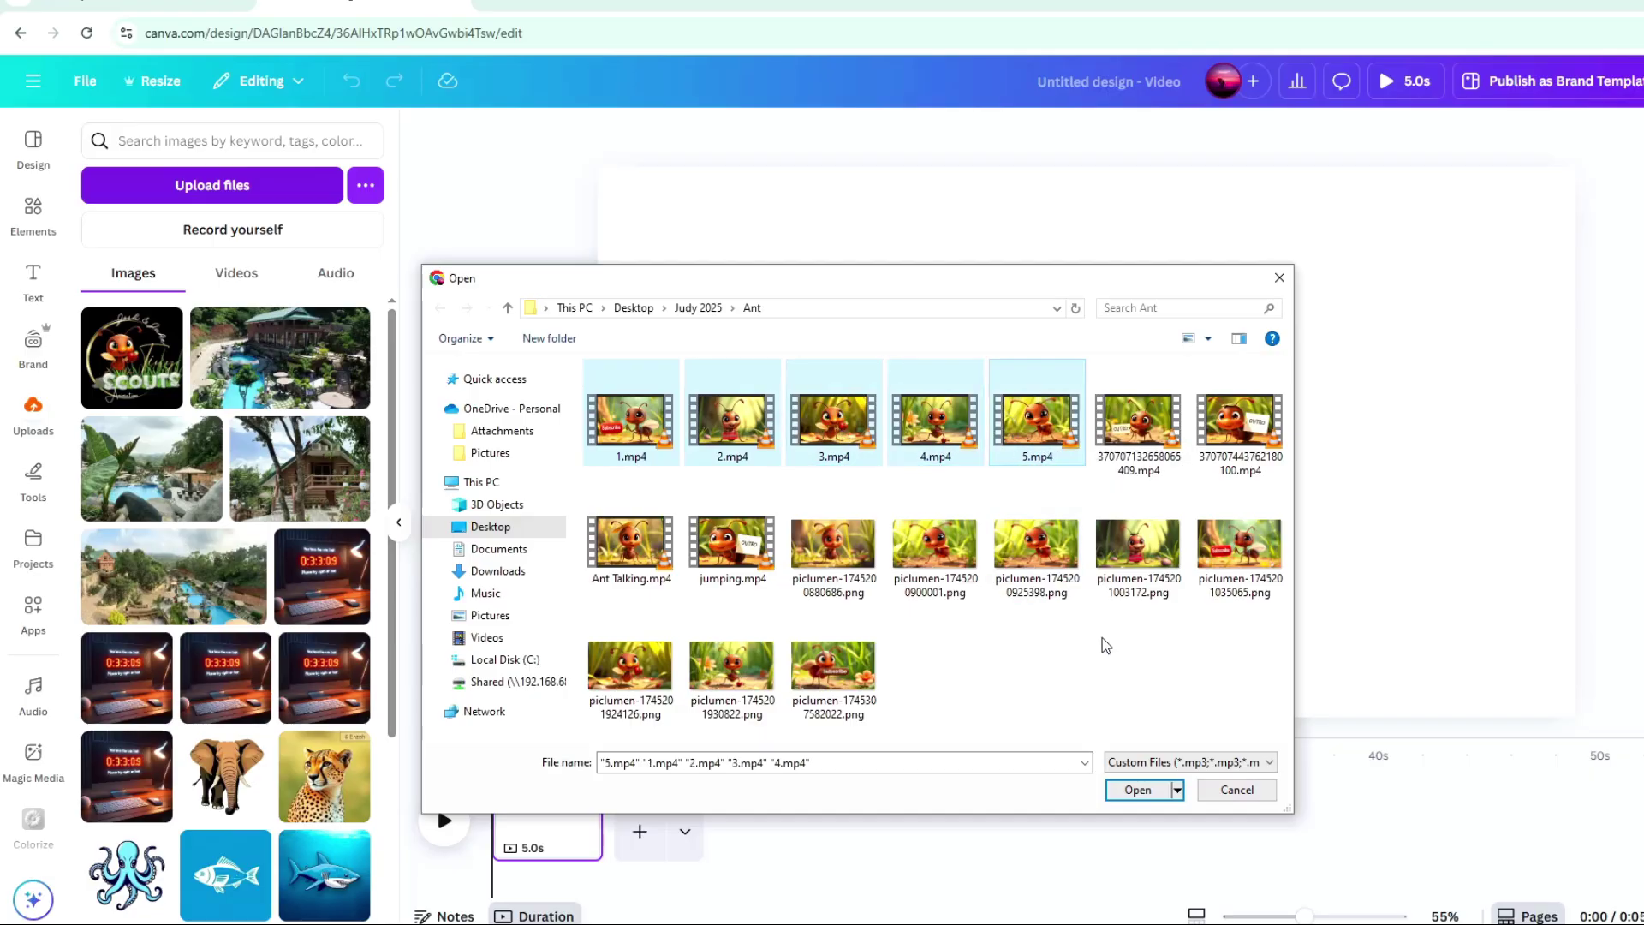
pyautogui.click(1140, 792)
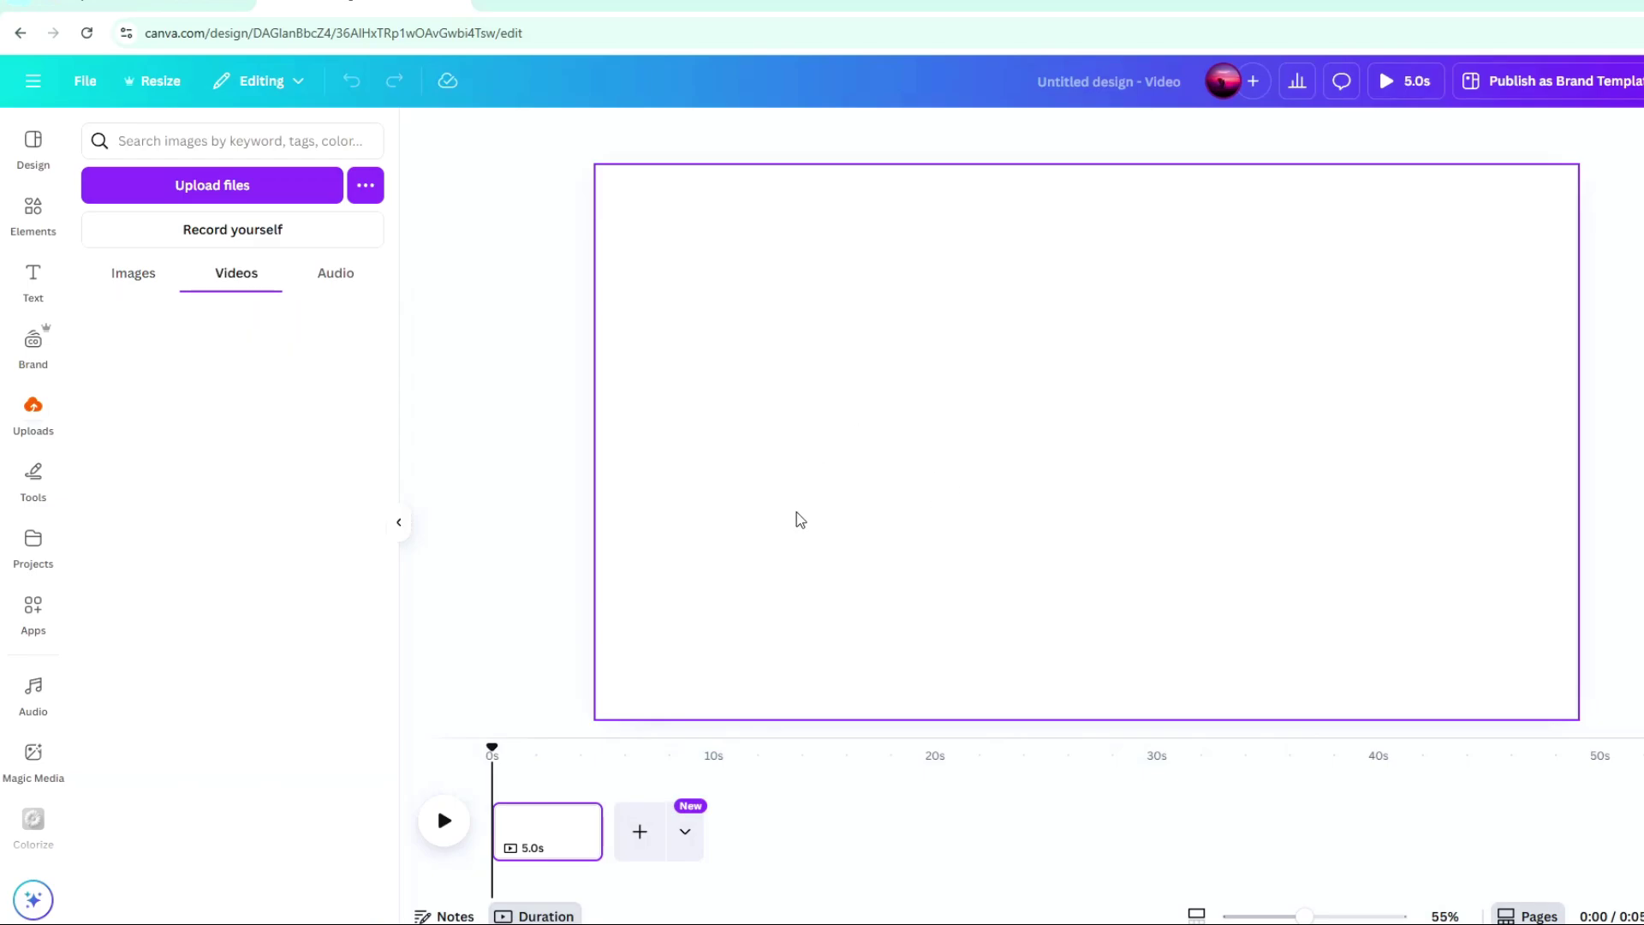
# Place the Subscribe ant clip and three more ant clips on four consecutive pages.
pyautogui.click(536, 820)
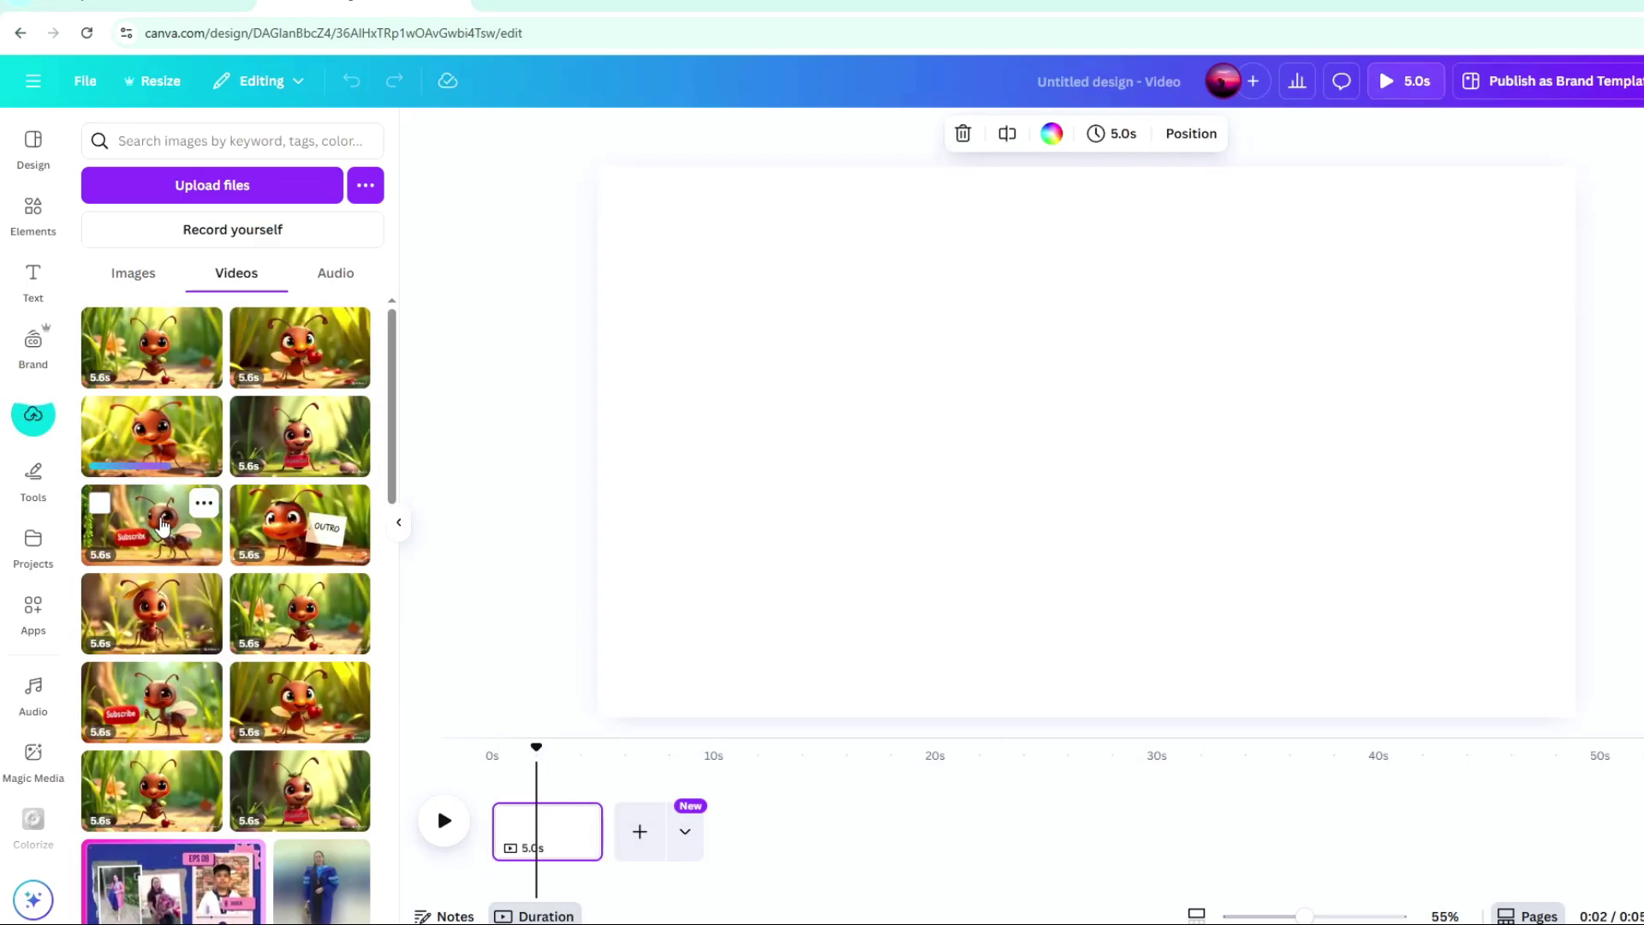
pyautogui.moveTo(162, 524); pyautogui.dragTo(544, 835)
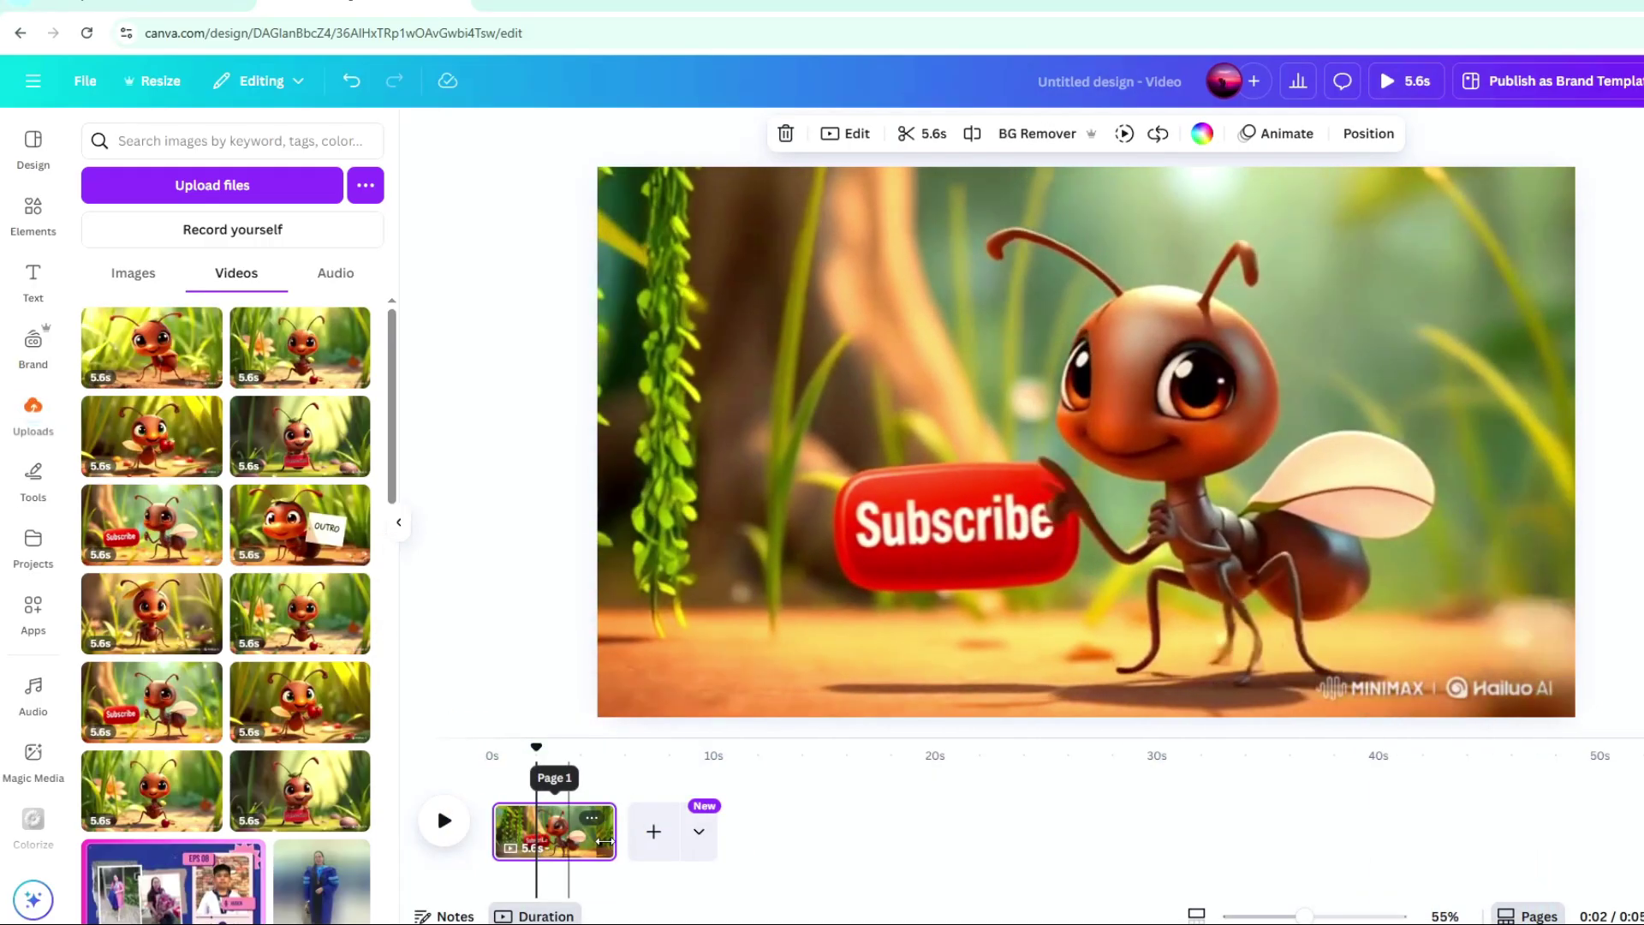
pyautogui.click(654, 831)
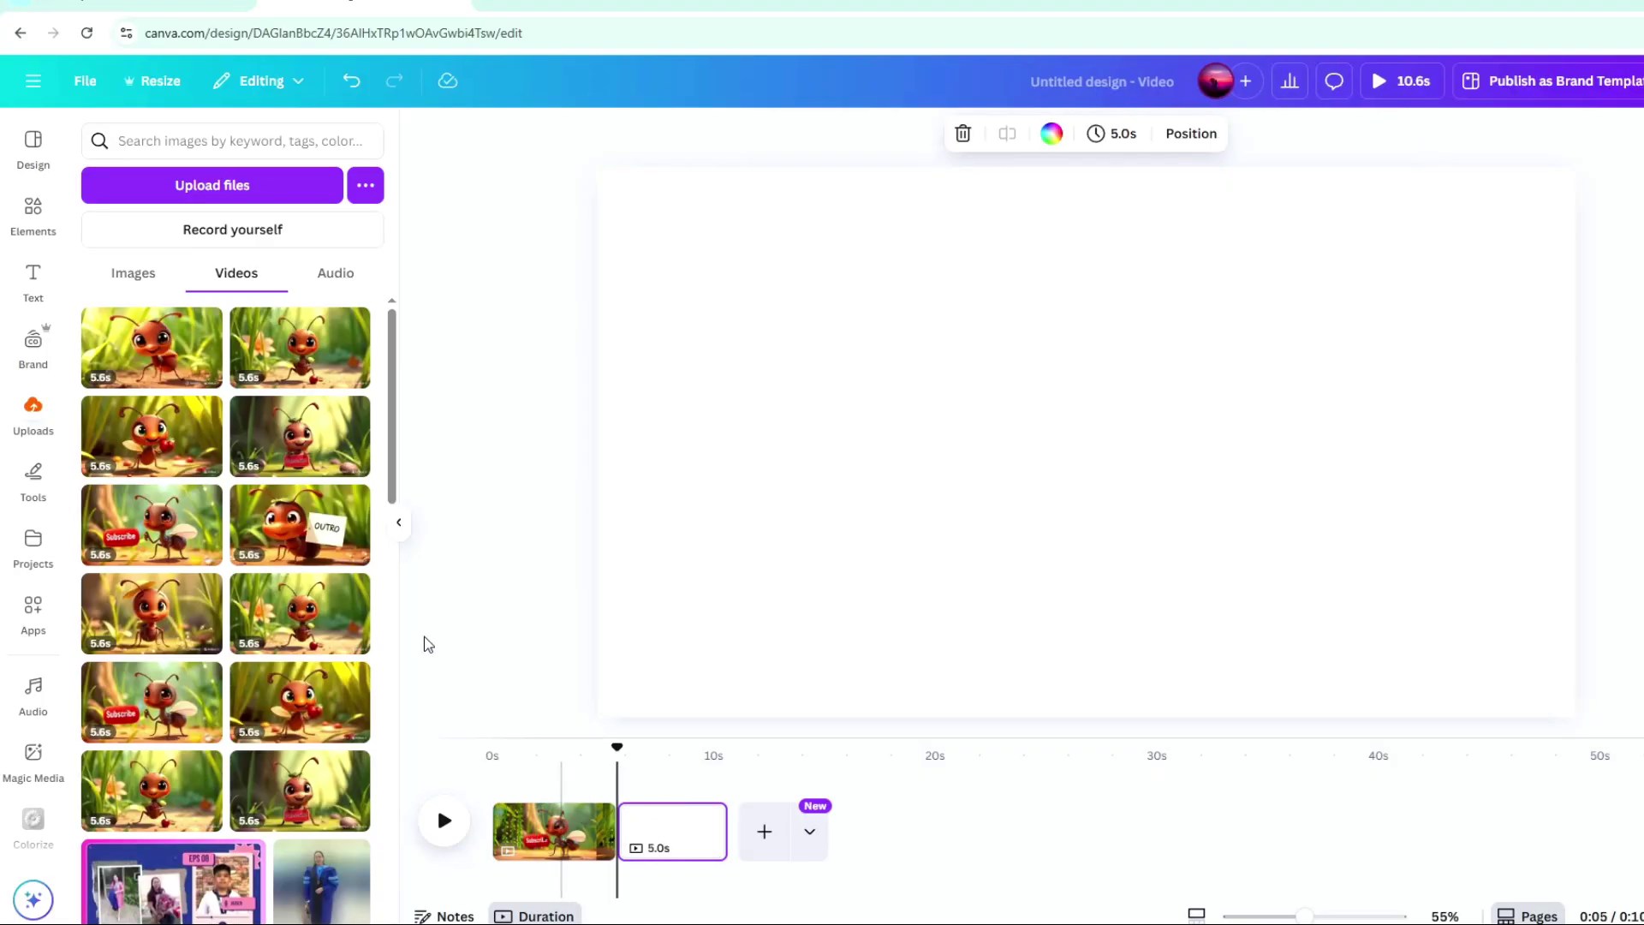
pyautogui.moveTo(317, 432); pyautogui.dragTo(660, 847)
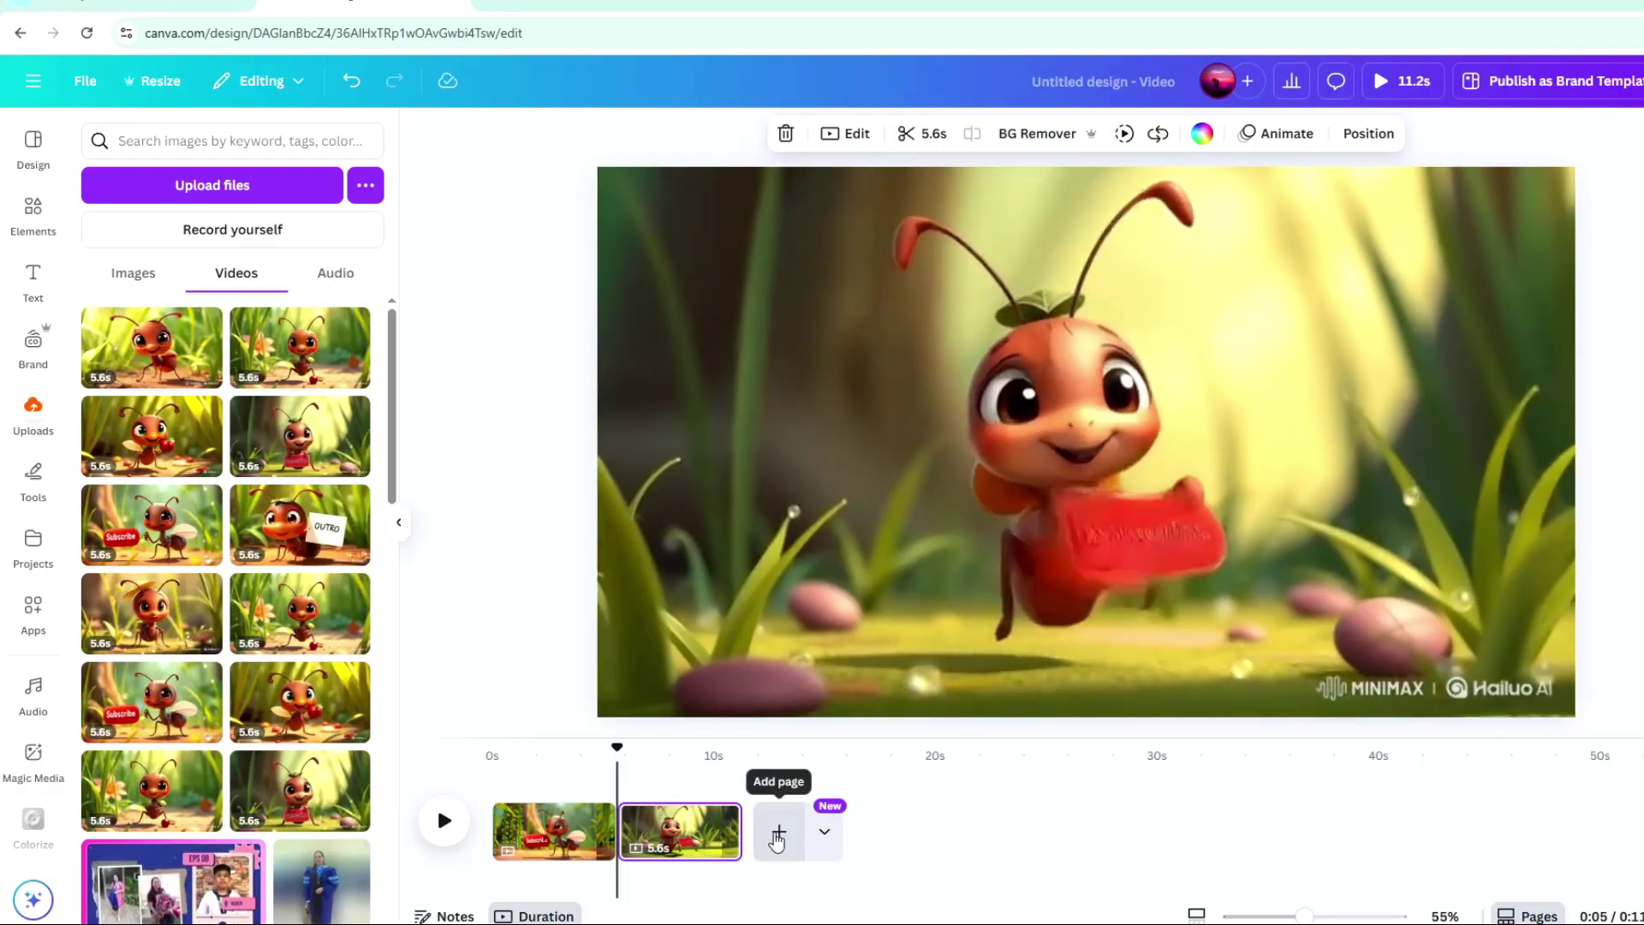
pyautogui.click(777, 831)
pyautogui.moveTo(161, 448); pyautogui.dragTo(796, 832)
pyautogui.click(891, 832)
pyautogui.moveTo(151, 347); pyautogui.dragTo(936, 775)
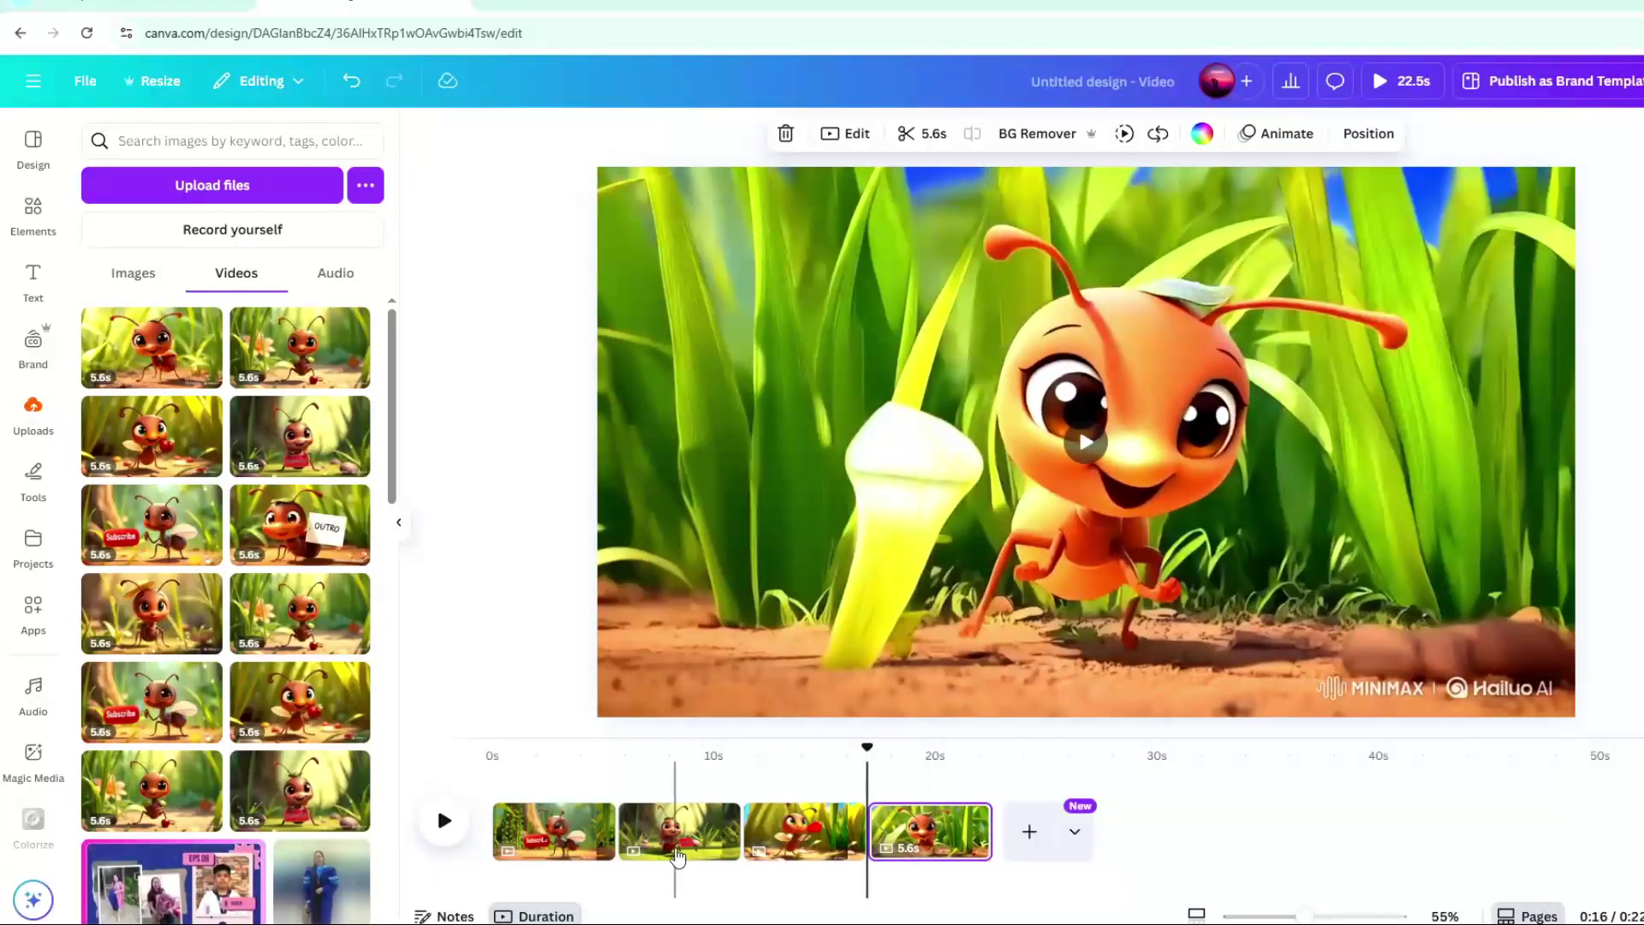
pyautogui.moveTo(1351, 698)
# Search Elements for 'Grass' and place a bush and stretched pink-flower grass along the scene's bottom.
pyautogui.click(30, 214)
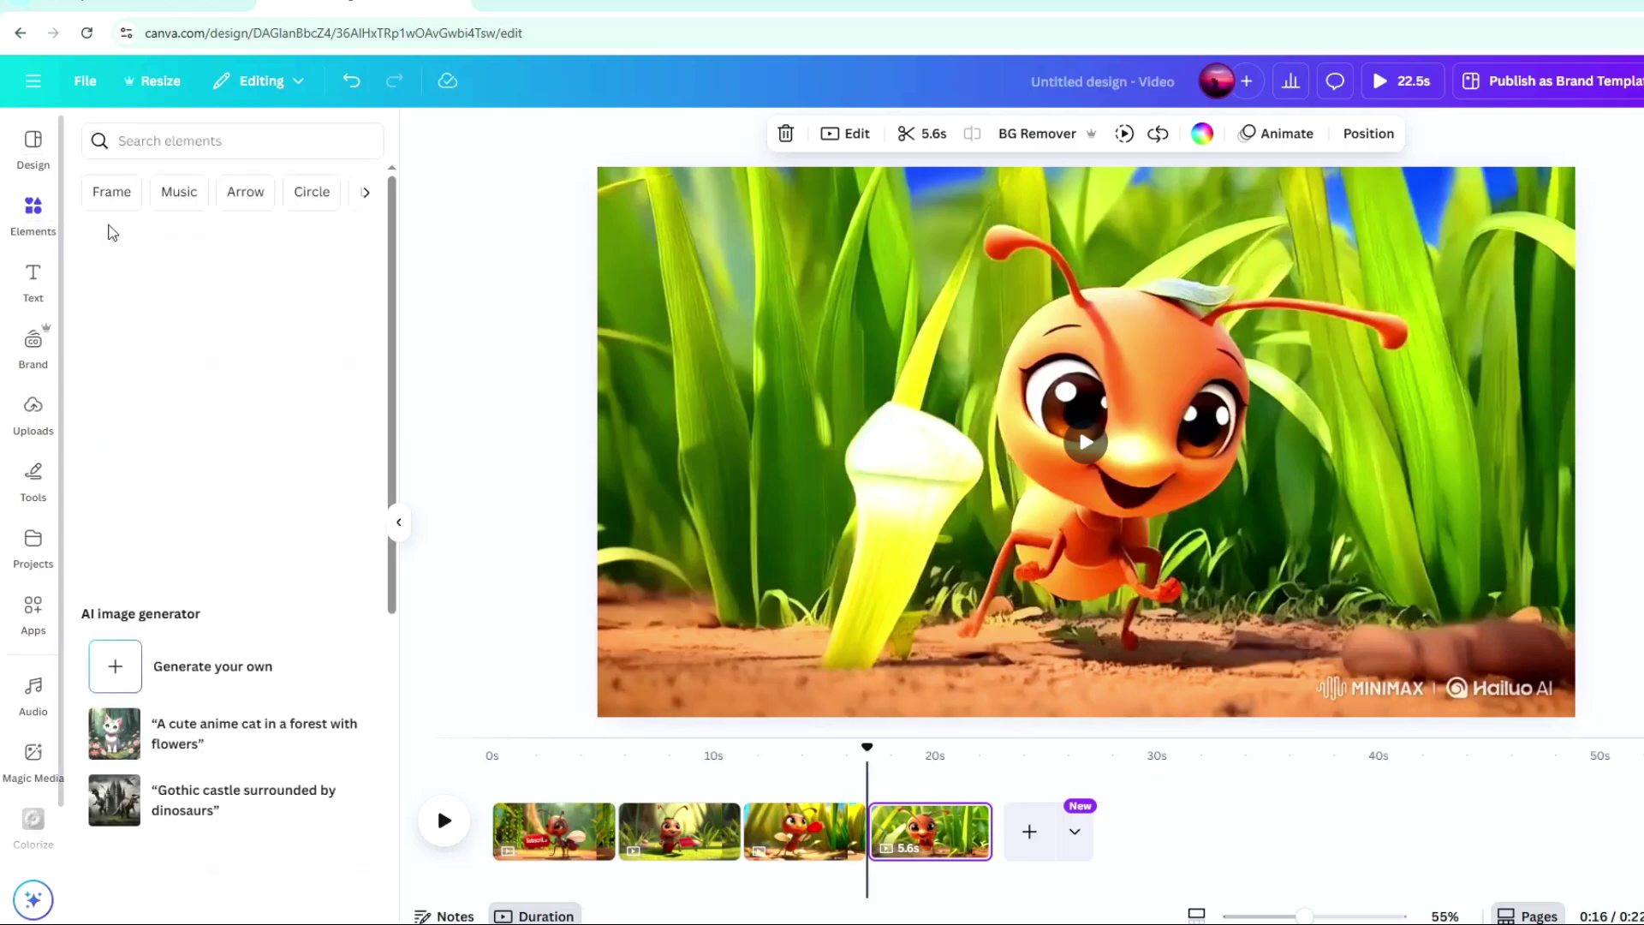
pyautogui.click(194, 143)
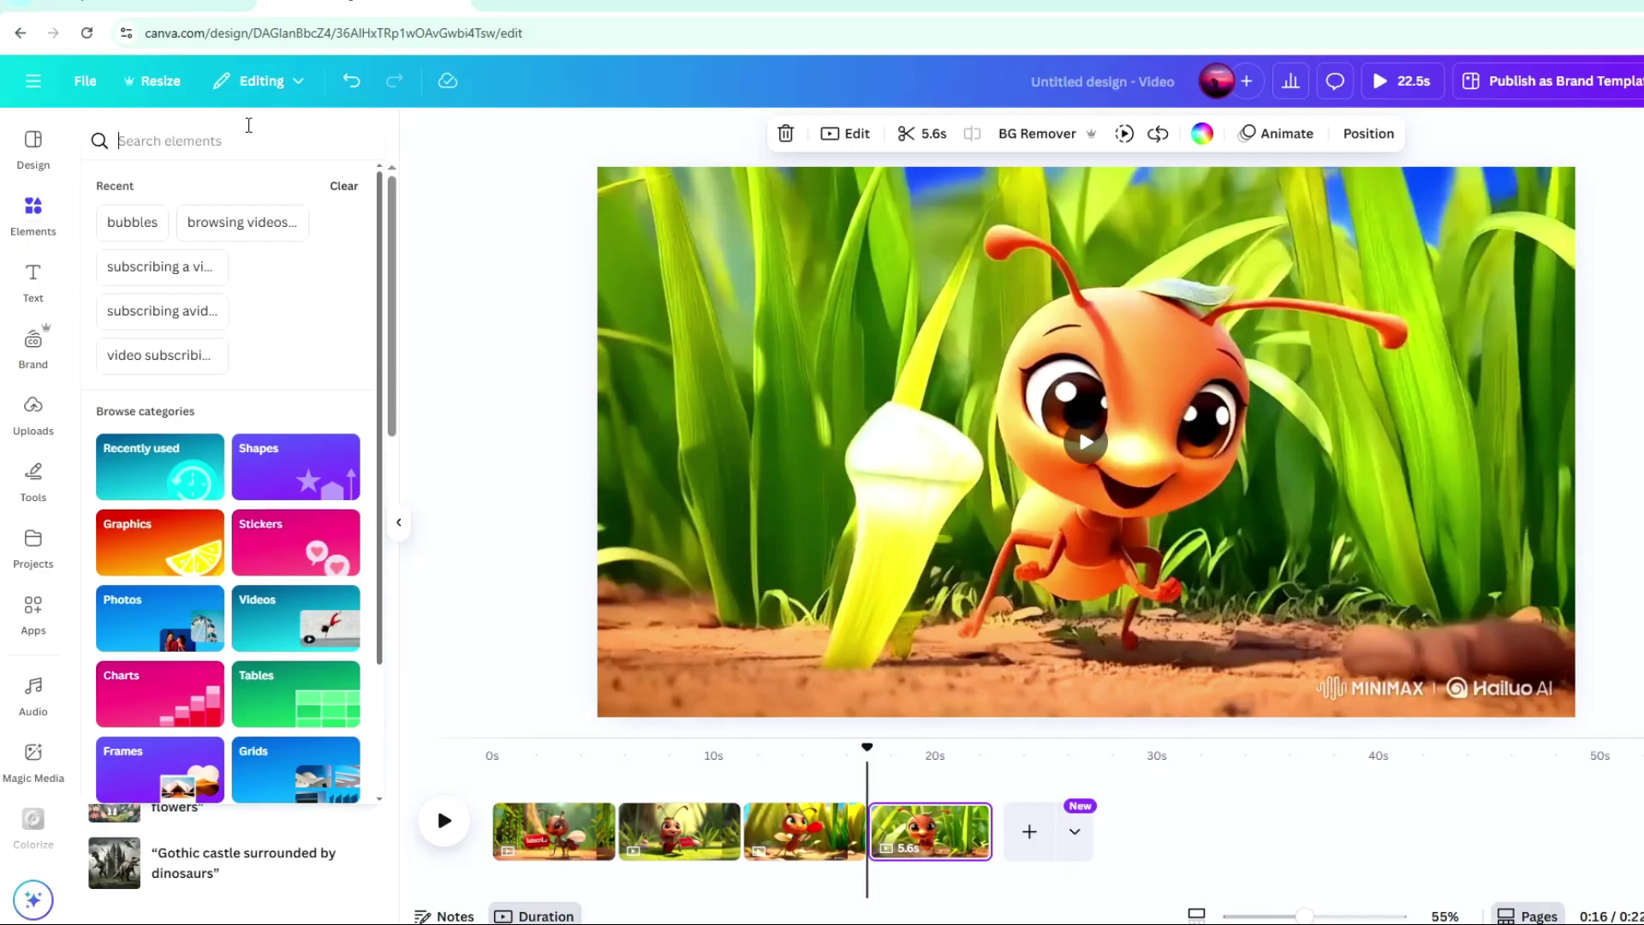
pyautogui.write('Gra')
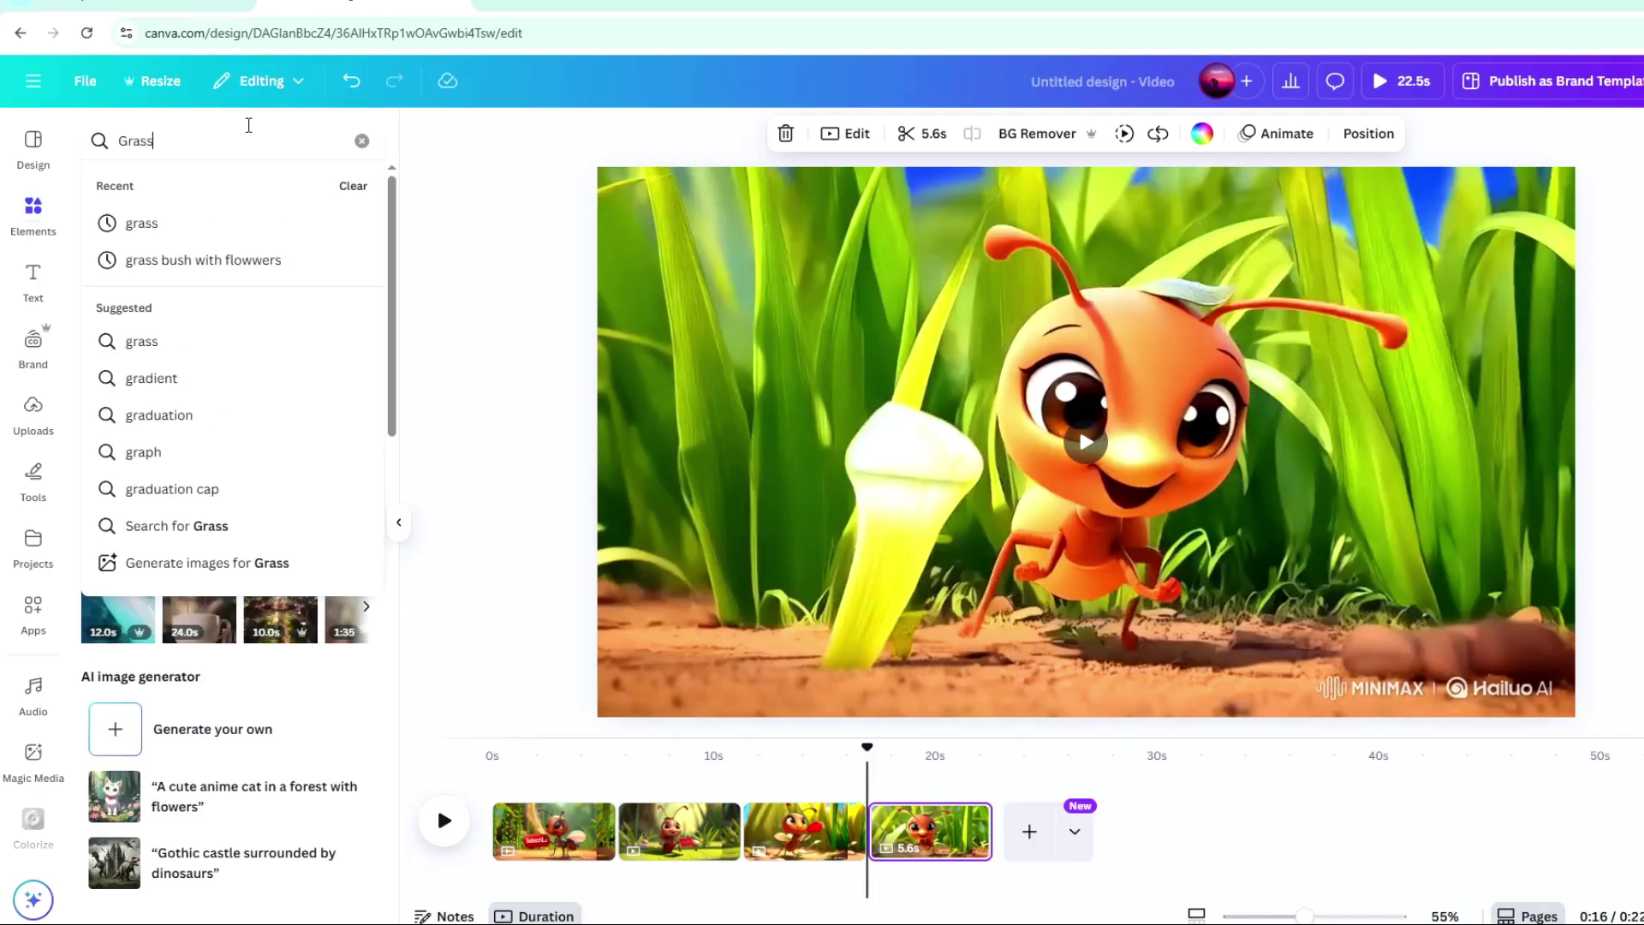
pyautogui.write('ss')
pyautogui.press('Return')
pyautogui.click(151, 185)
pyautogui.click(127, 313)
pyautogui.moveTo(1086, 442); pyautogui.dragTo(725, 668)
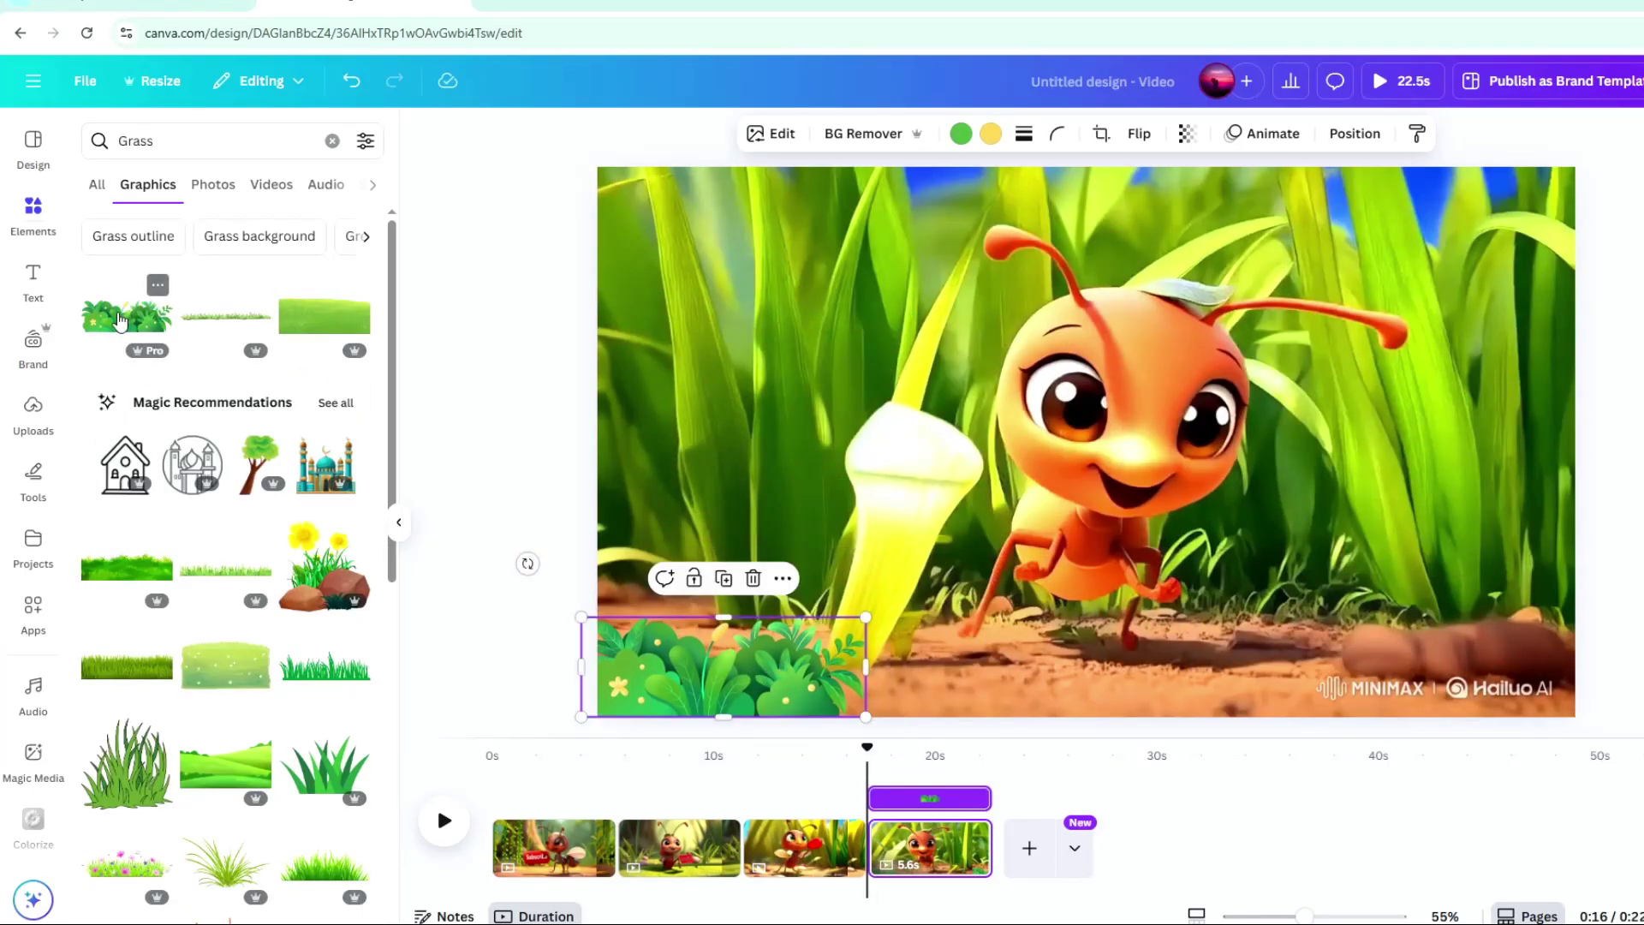
pyautogui.moveTo(127, 860); pyautogui.dragTo(1361, 685)
pyautogui.moveTo(1200, 672); pyautogui.dragTo(599, 672)
pyautogui.press('Escape')
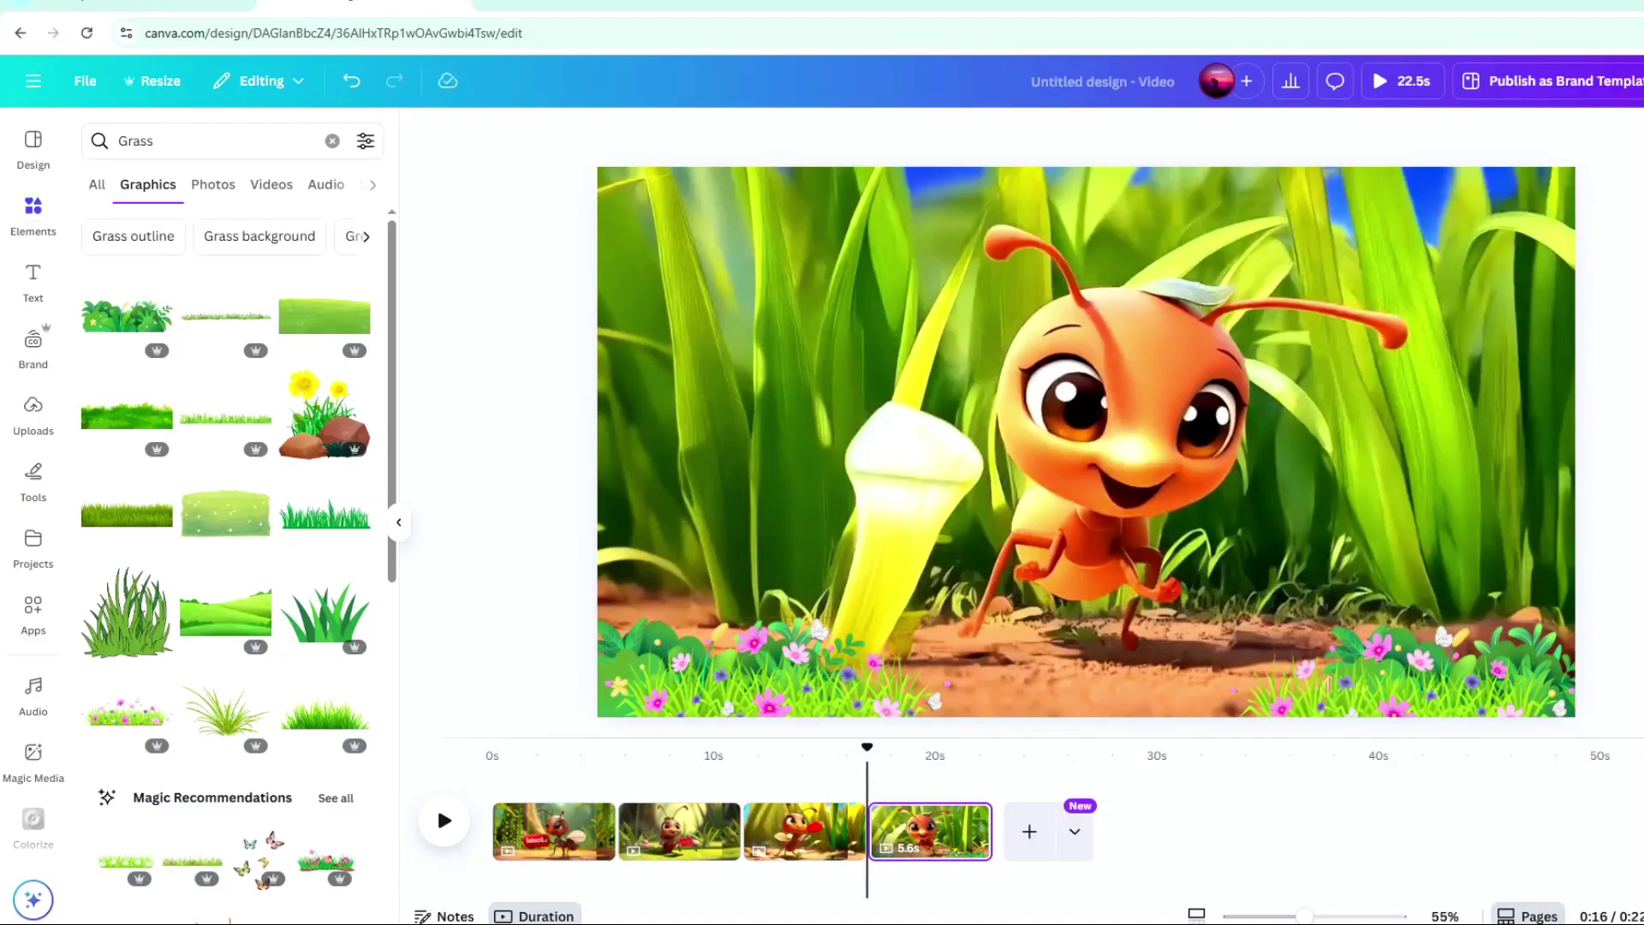
# Copy both grass graphics onto the third, second and first ant scenes, then add a blank page.
pyautogui.moveTo(1619, 672); pyautogui.dragTo(784, 692)
pyautogui.rightClick(774, 679)
pyautogui.click(829, 451)
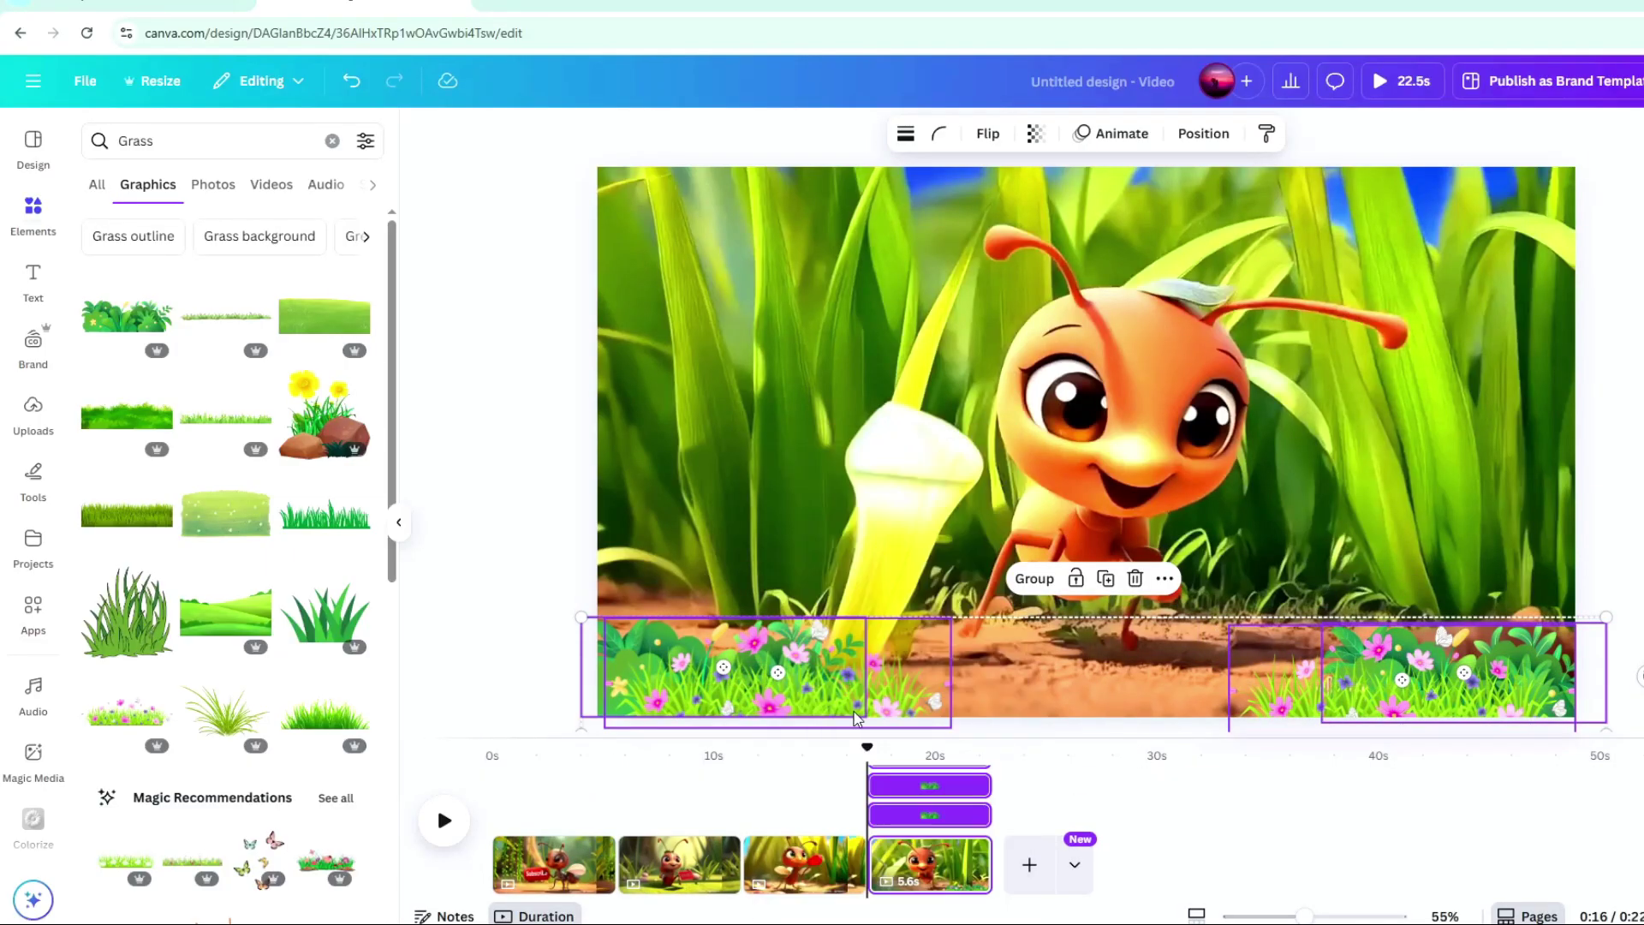
pyautogui.click(803, 758)
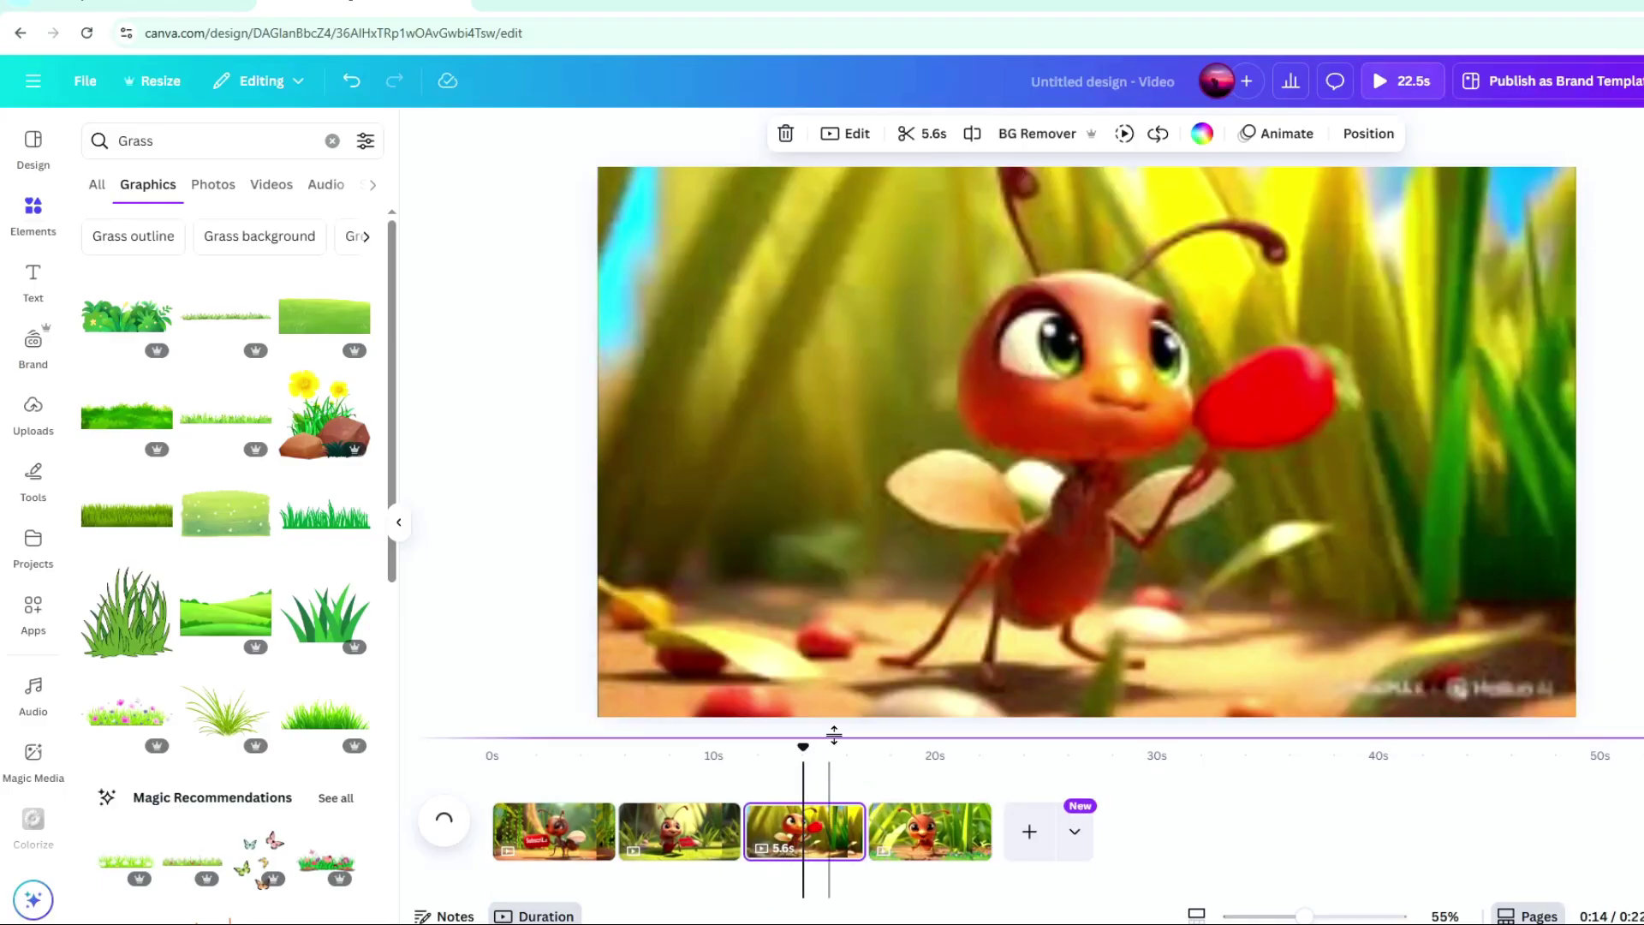
pyautogui.hotkey('ctrl', 'v')
pyautogui.click(678, 863)
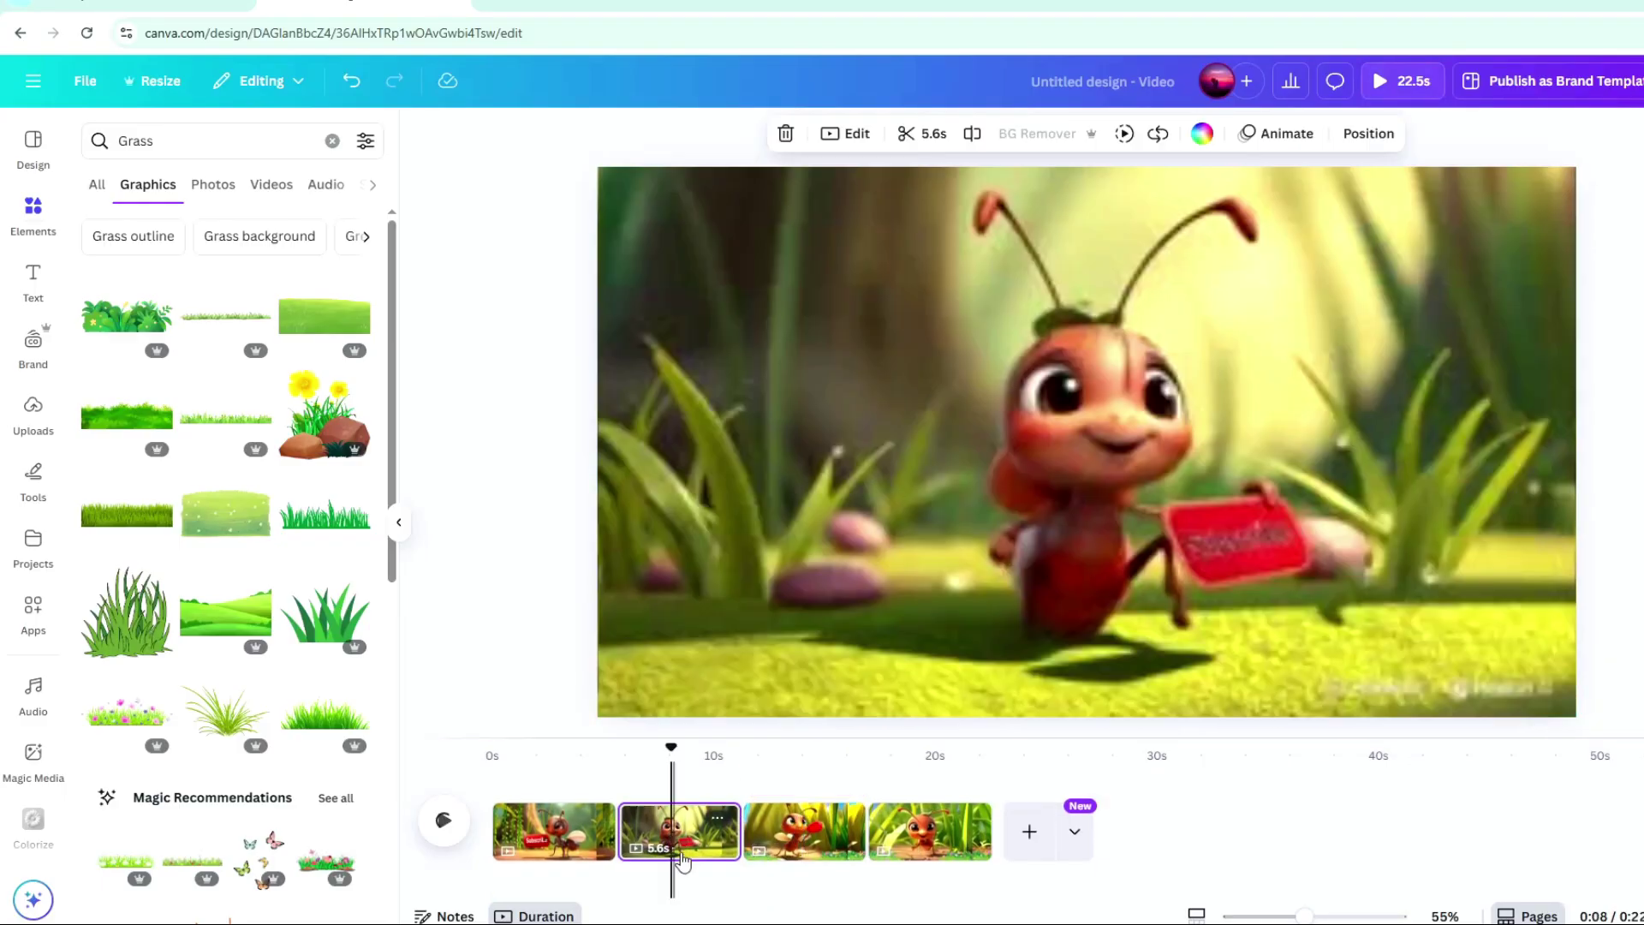
pyautogui.hotkey('ctrl', 'v')
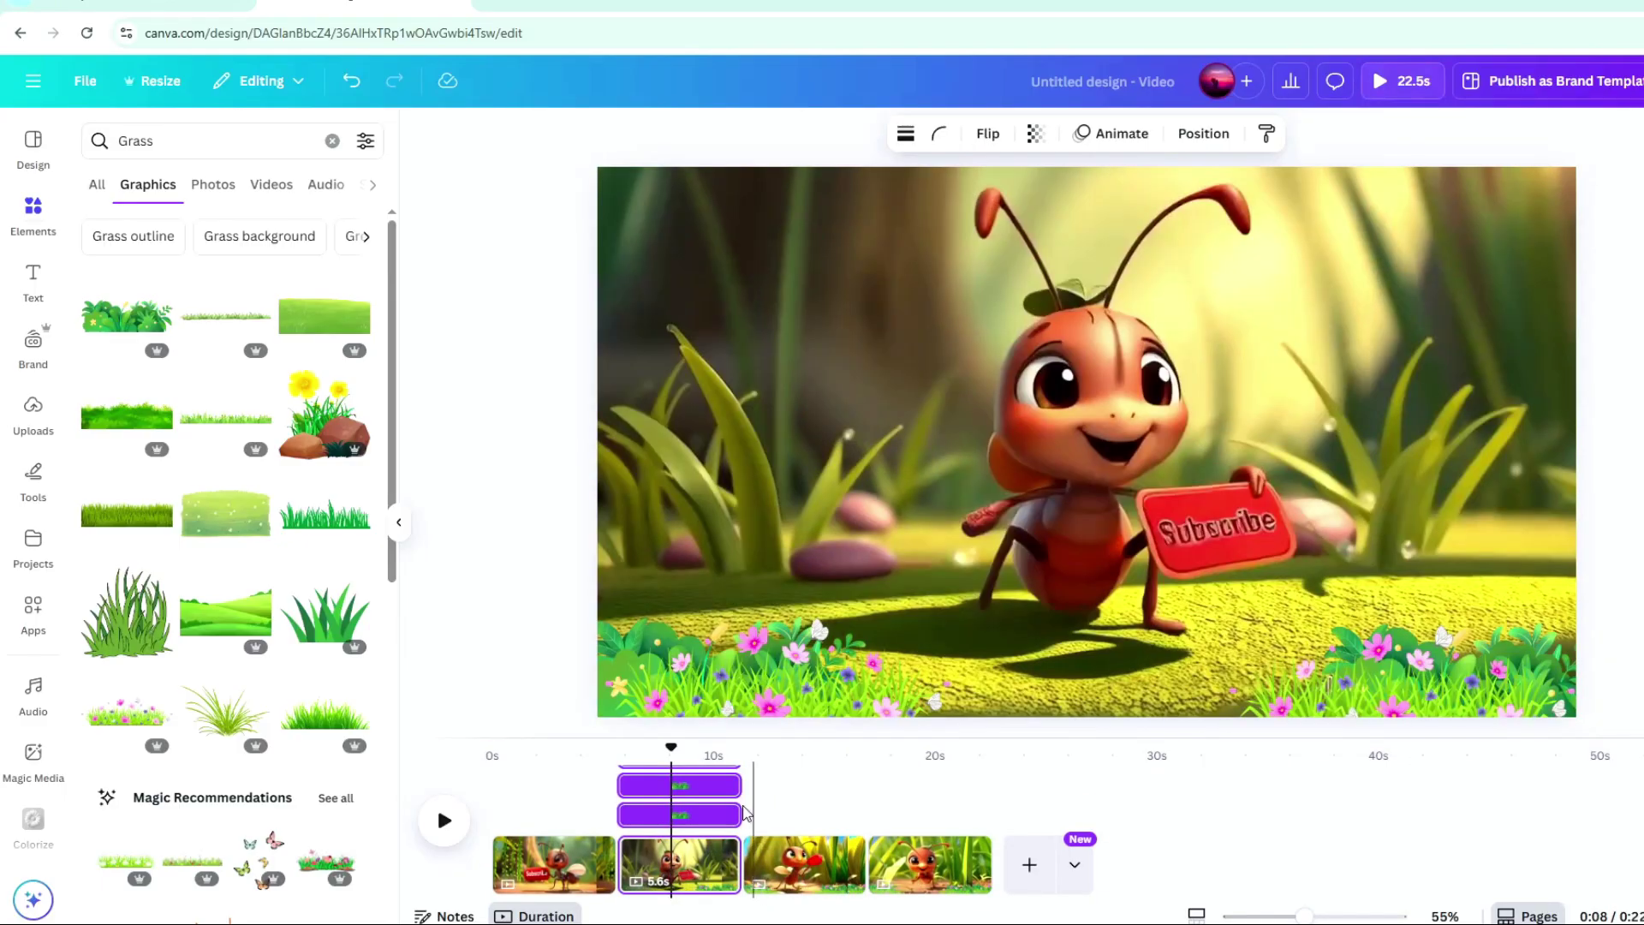
pyautogui.click(561, 865)
pyautogui.hotkey('ctrl', 'v')
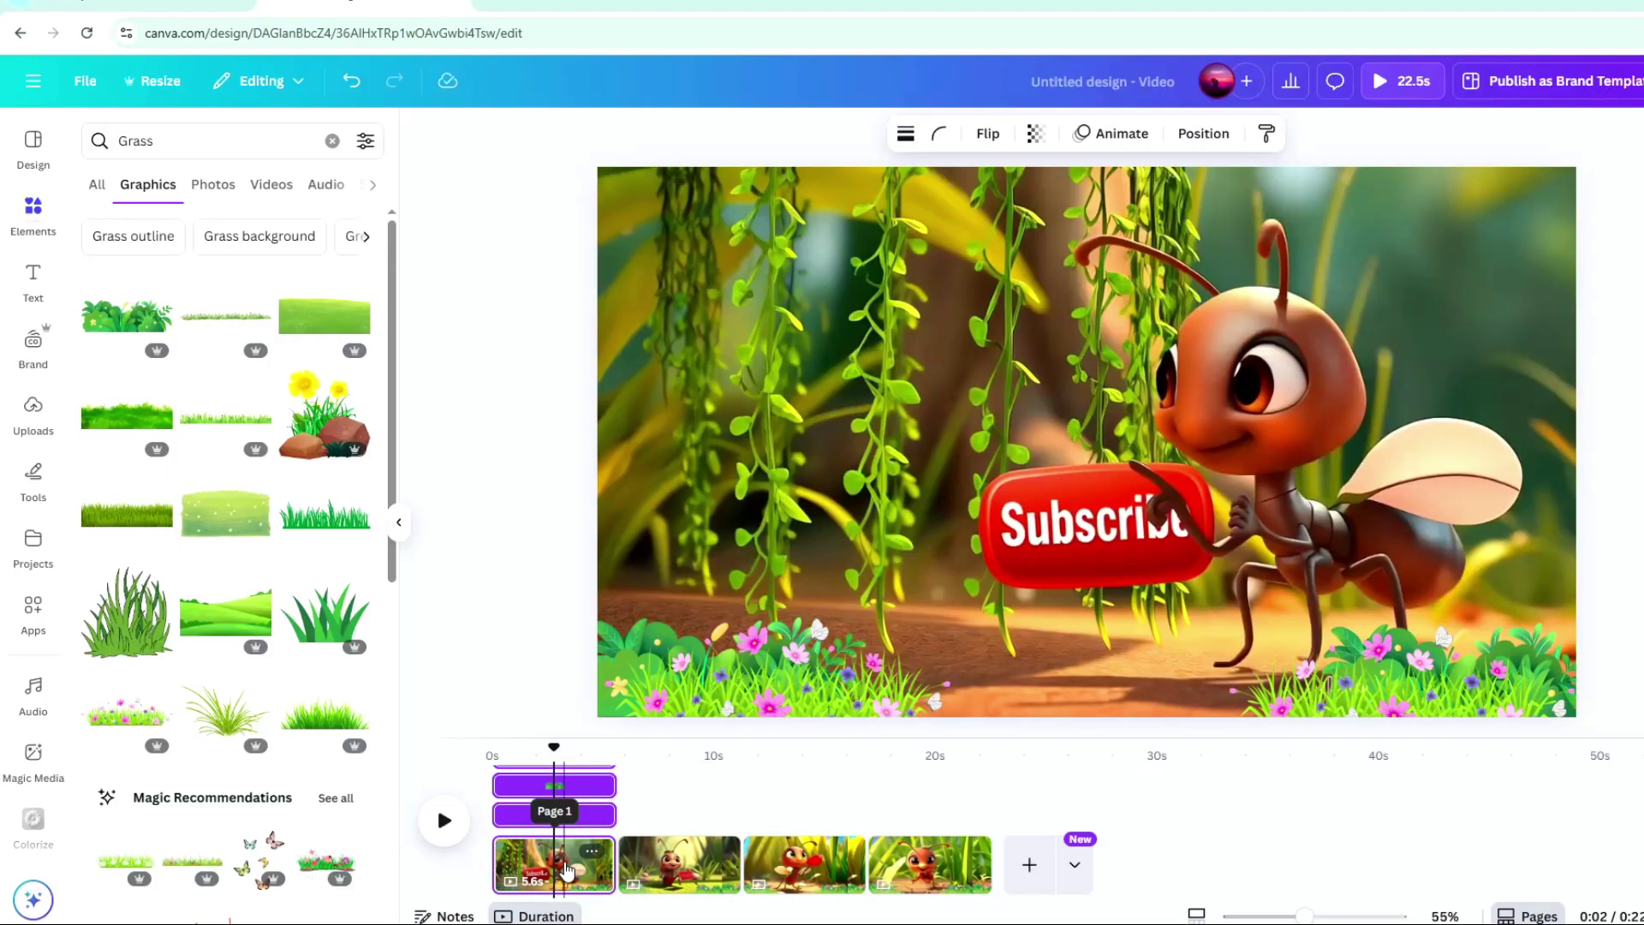
pyautogui.click(1030, 865)
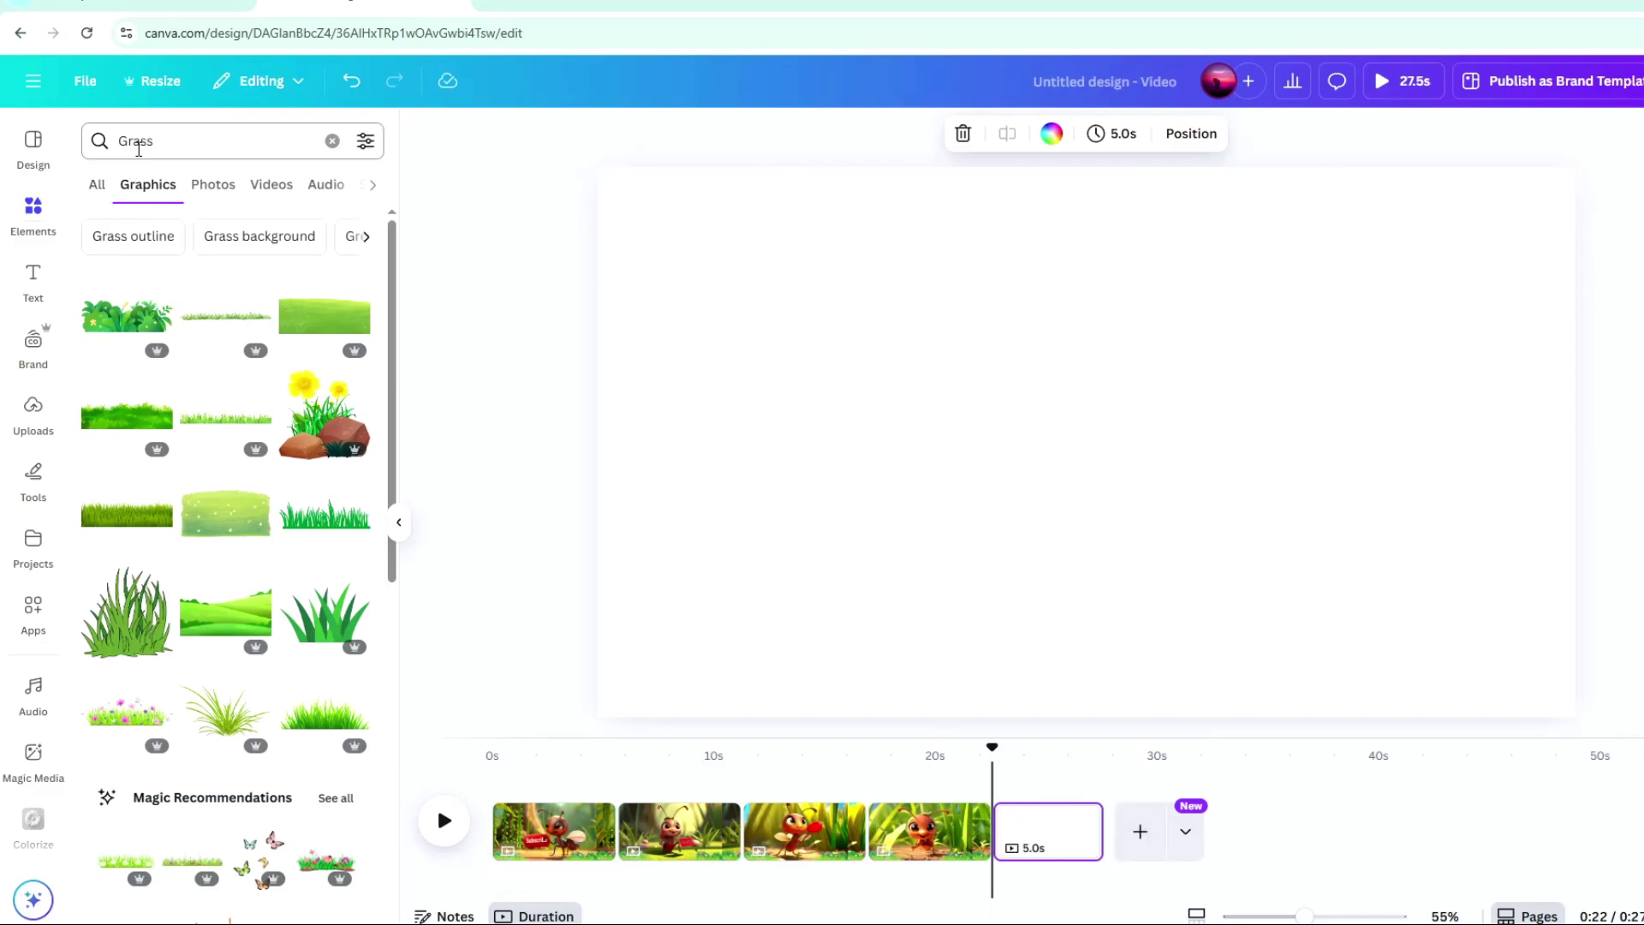
# Search design templates for 'youtube outro' and browse the Thanks For Watching results.
pyautogui.click(34, 147)
pyautogui.write('youtube')
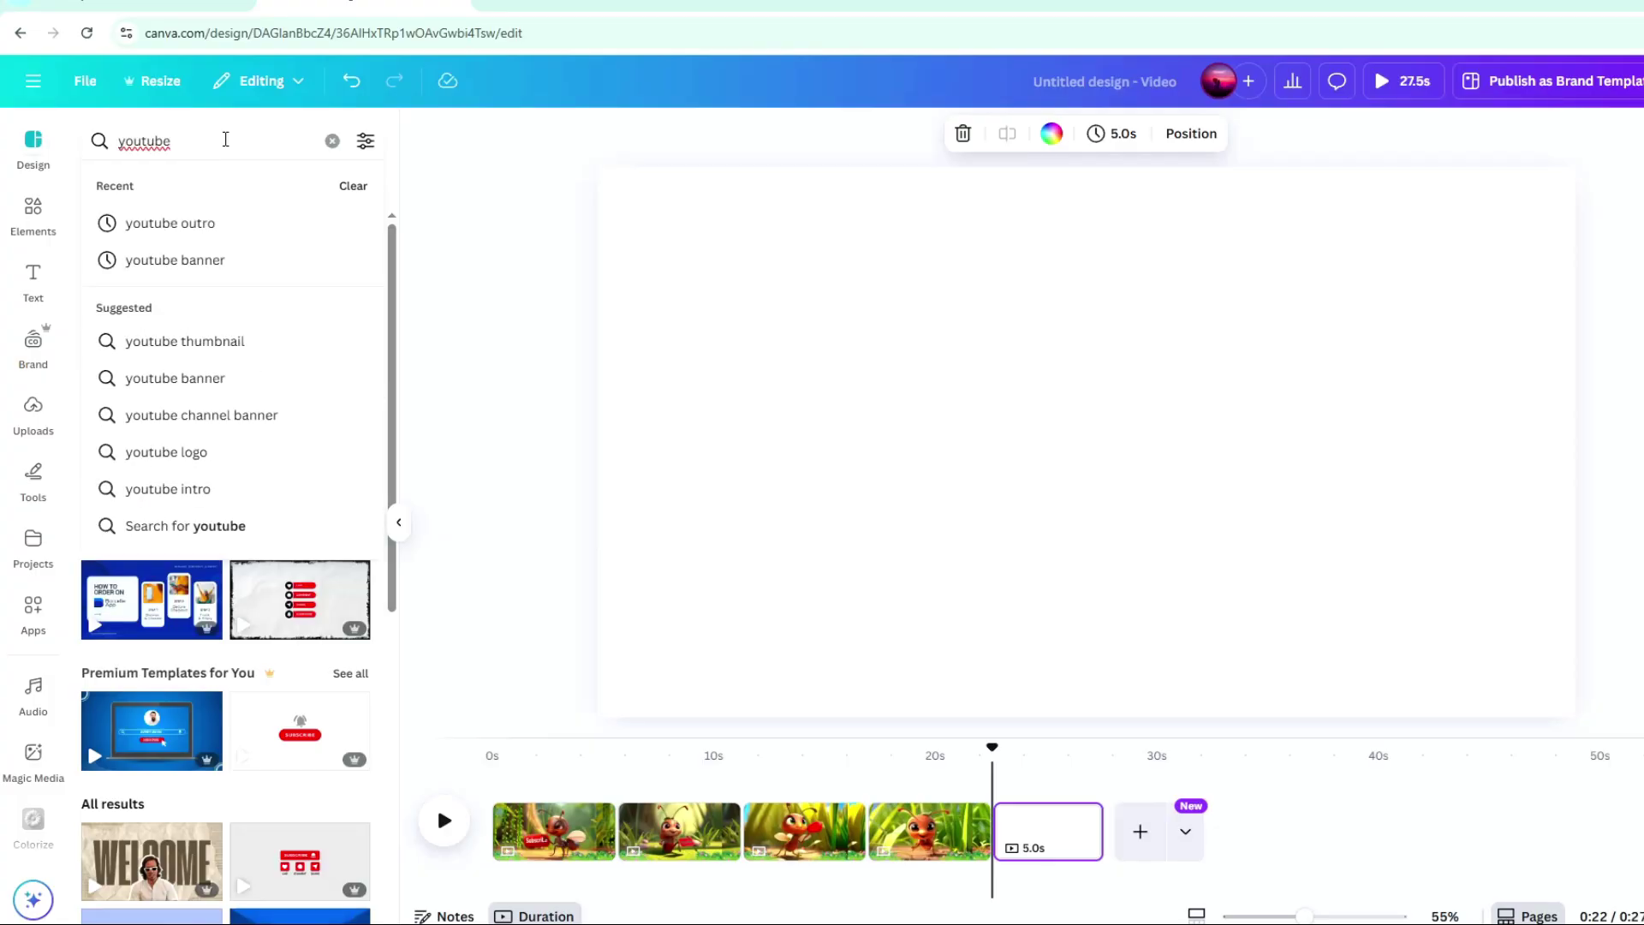
pyautogui.click(171, 222)
pyautogui.moveTo(137, 315)
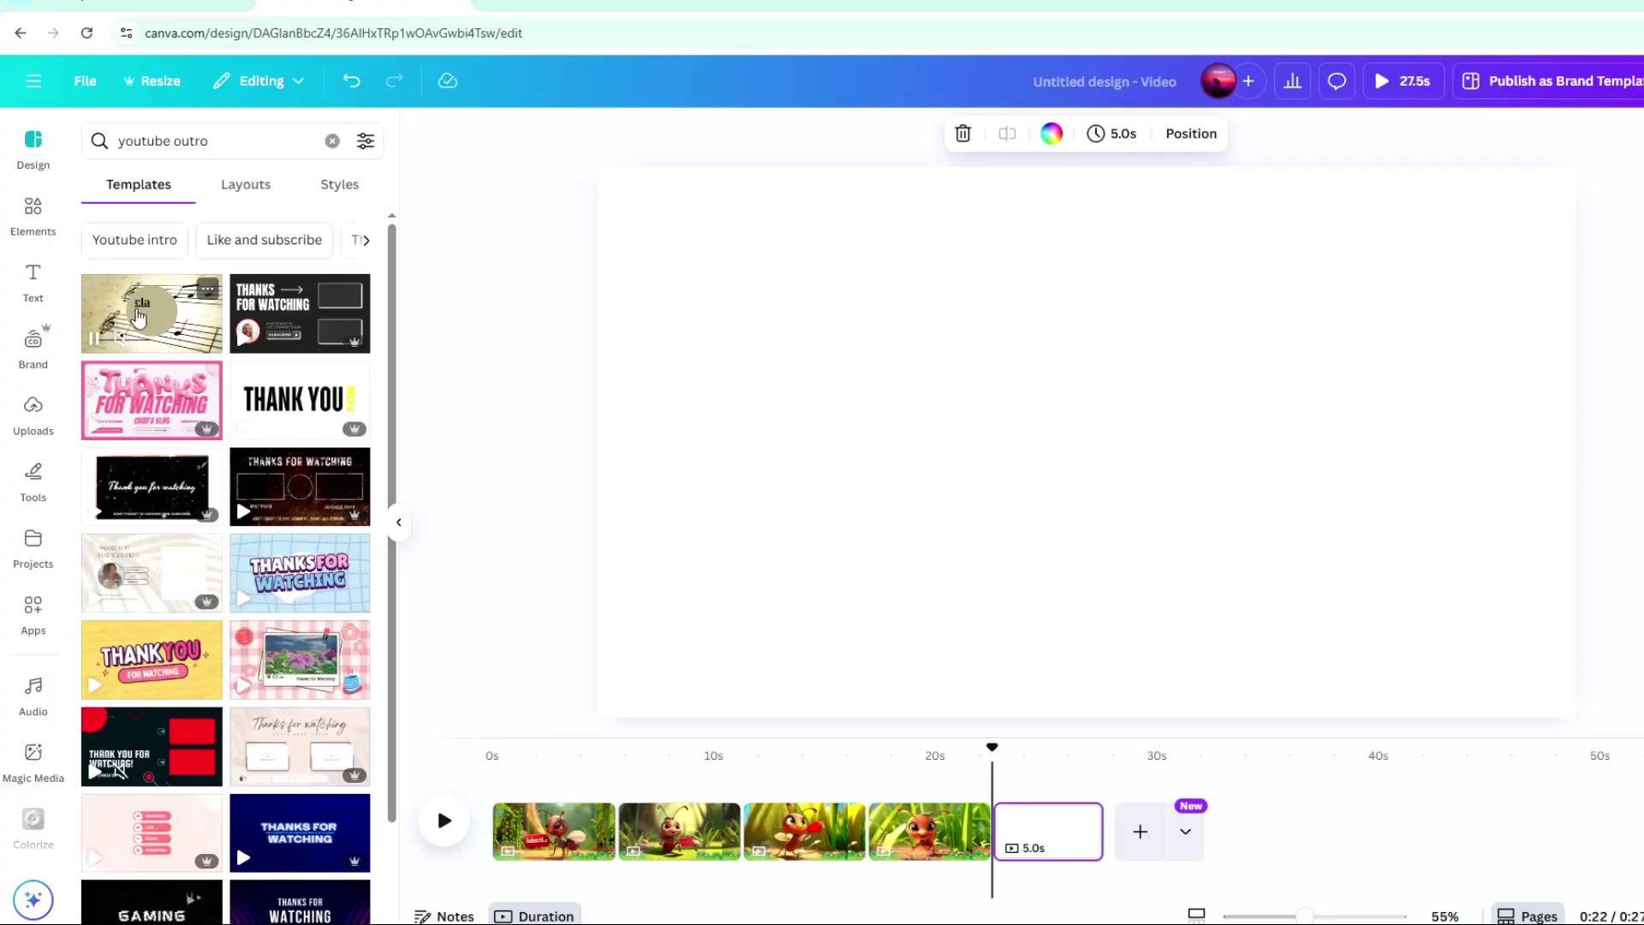
pyautogui.scroll(-2, 172, 476)
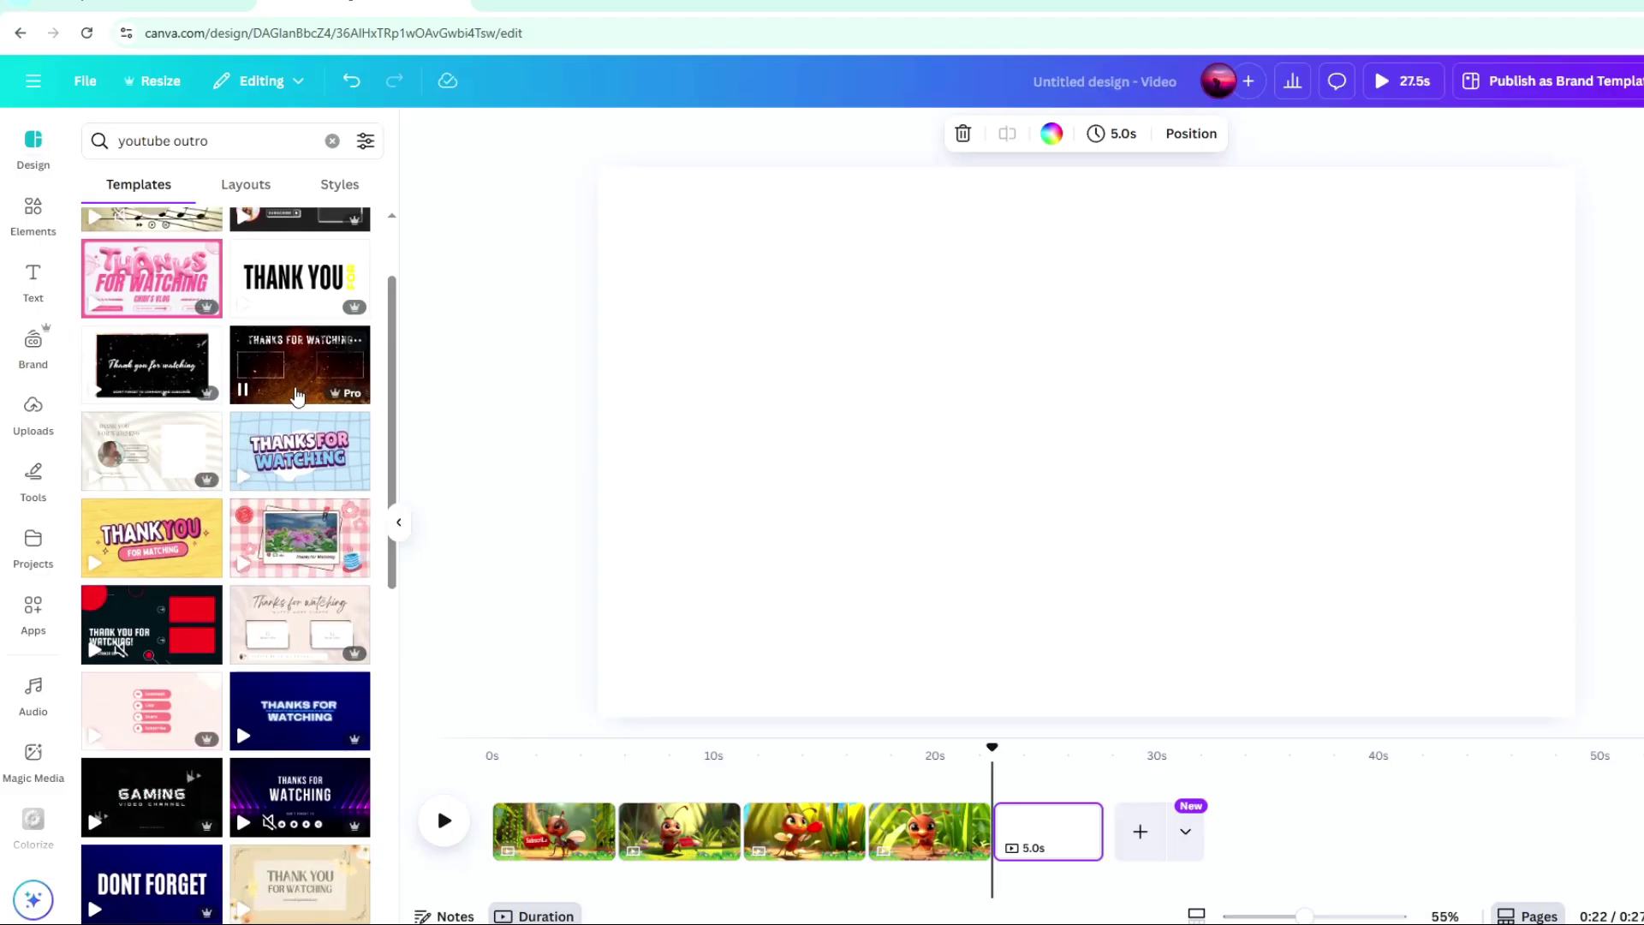
pyautogui.scroll(2, 291, 355)
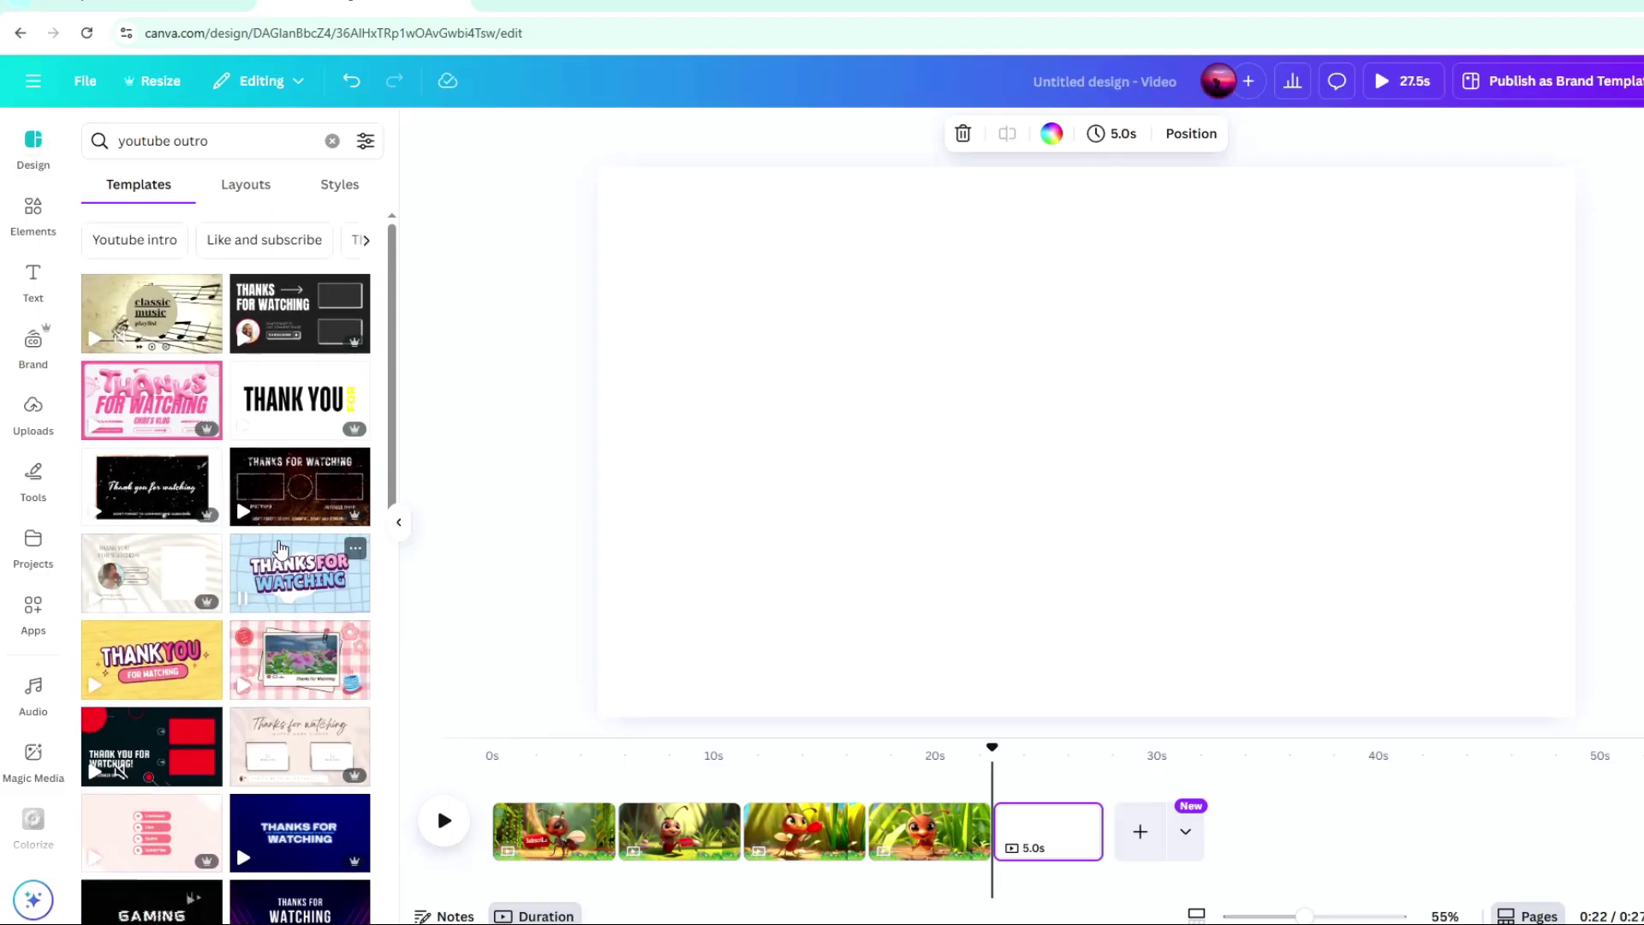
# Apply the Thanks For Watching outro and make the title one line, THANKS FOR WATCHING, at the top.
pyautogui.click(279, 325)
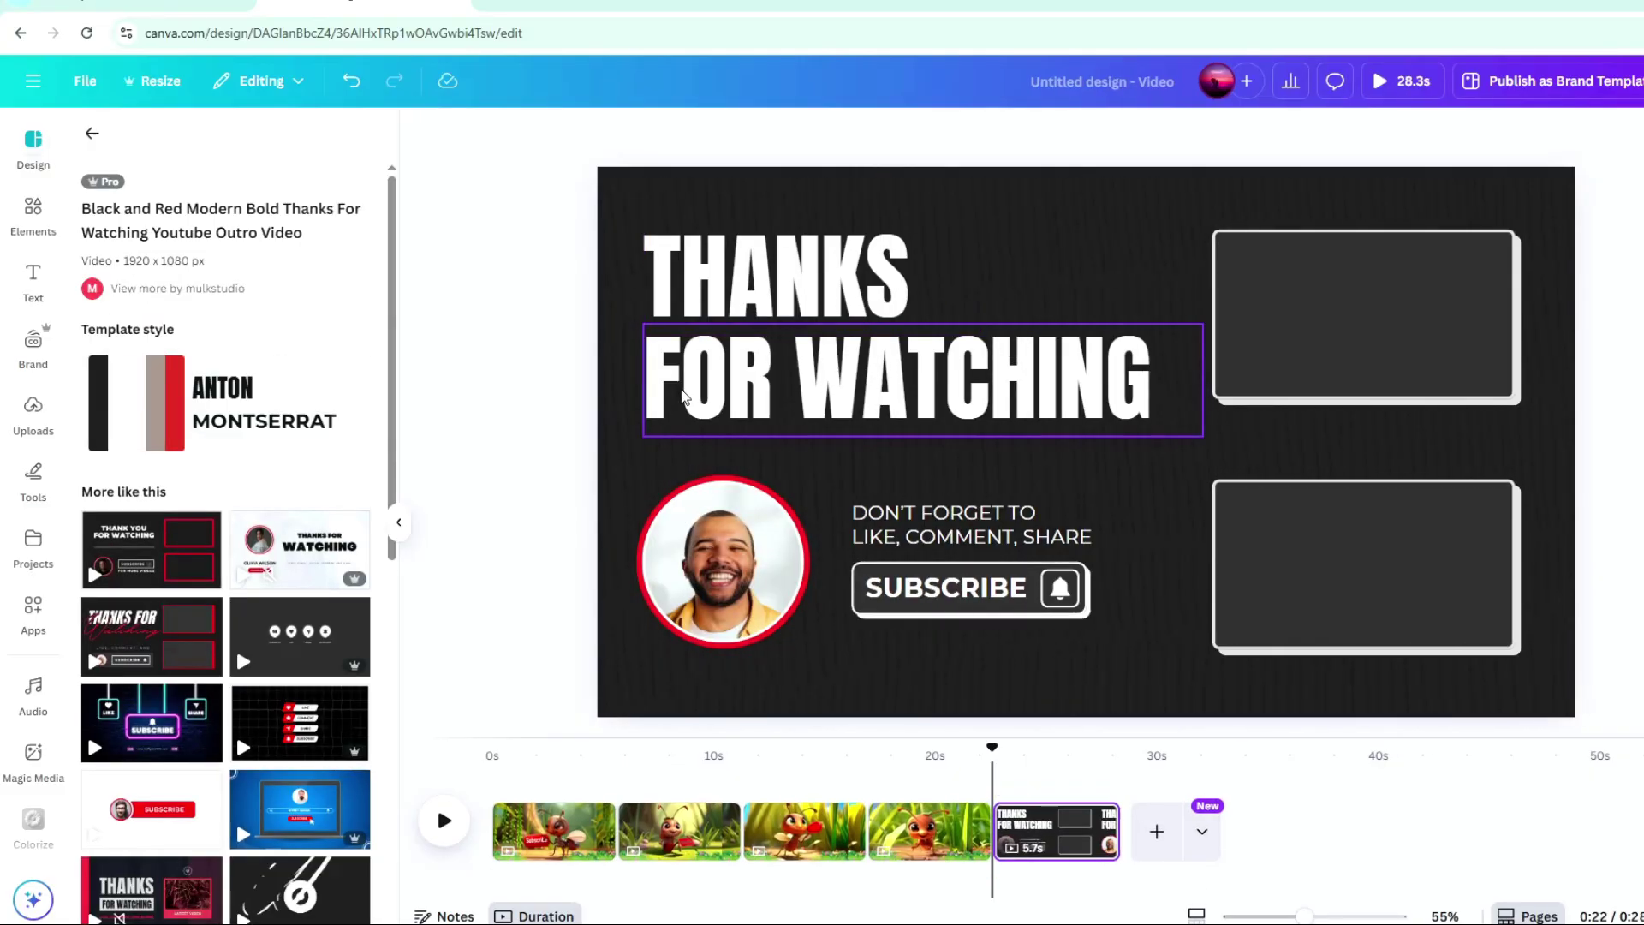
pyautogui.click(677, 428)
pyautogui.write('THANKS')
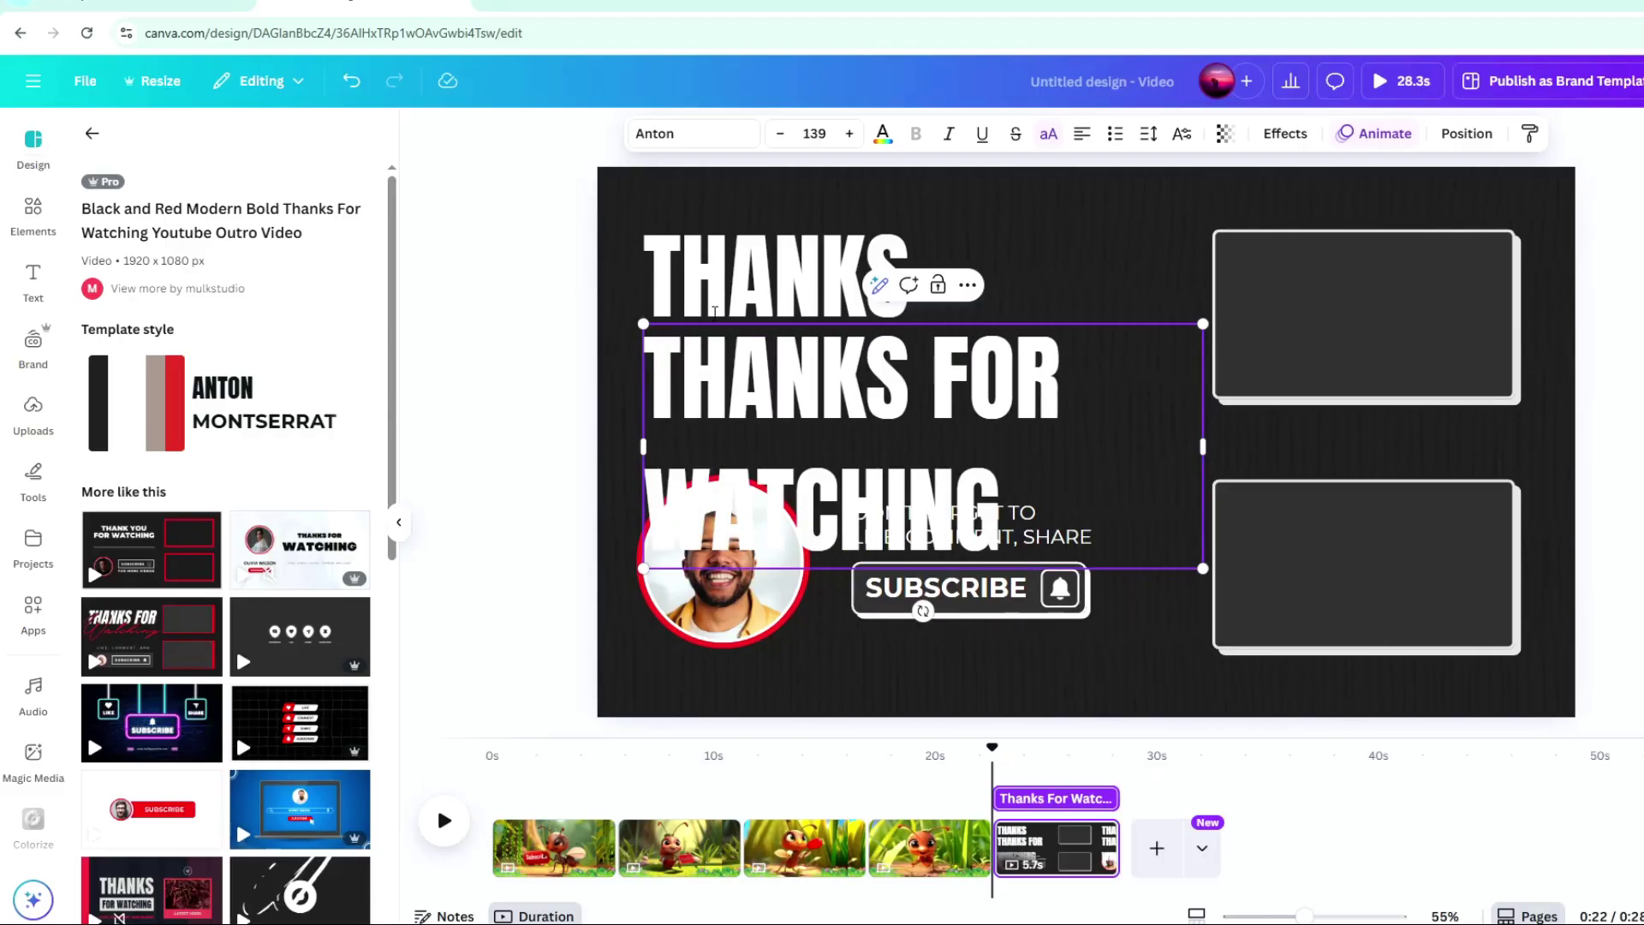
pyautogui.moveTo(1170, 304); pyautogui.dragTo(1296, 294)
pyautogui.moveTo(1394, 282); pyautogui.dragTo(1174, 316)
pyautogui.moveTo(916, 290); pyautogui.dragTo(921, 246)
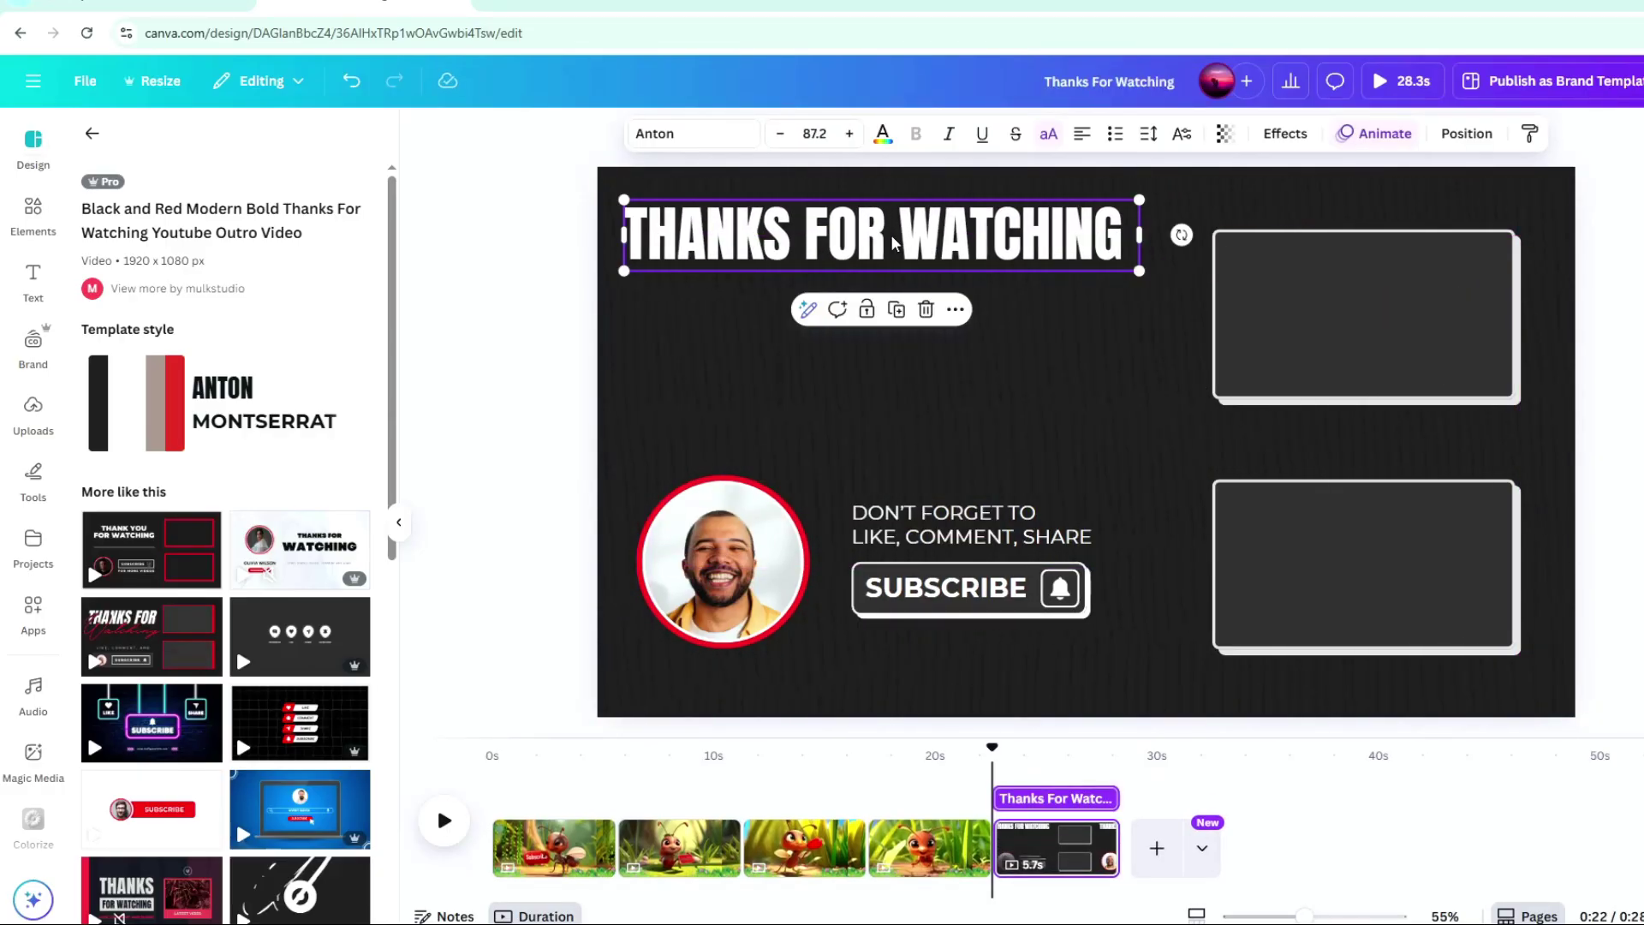
pyautogui.click(1071, 370)
# Detach the person's photo from the circle frame and delete it.
pyautogui.click(707, 590)
pyautogui.rightClick(707, 591)
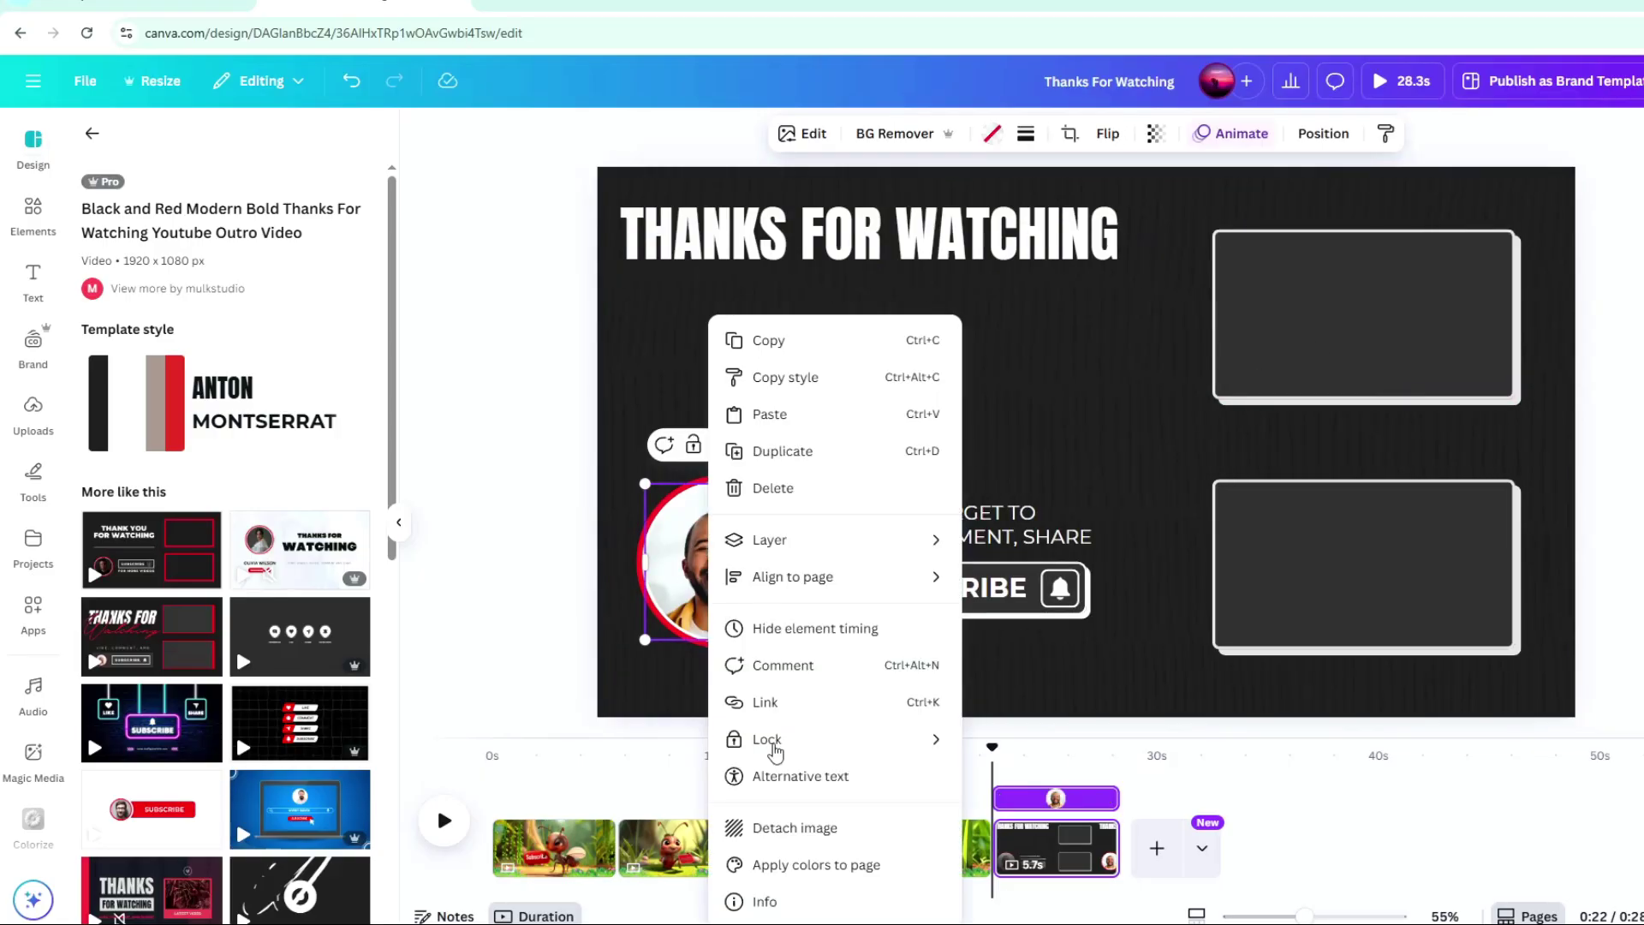
pyautogui.click(786, 829)
pyautogui.press('Delete')
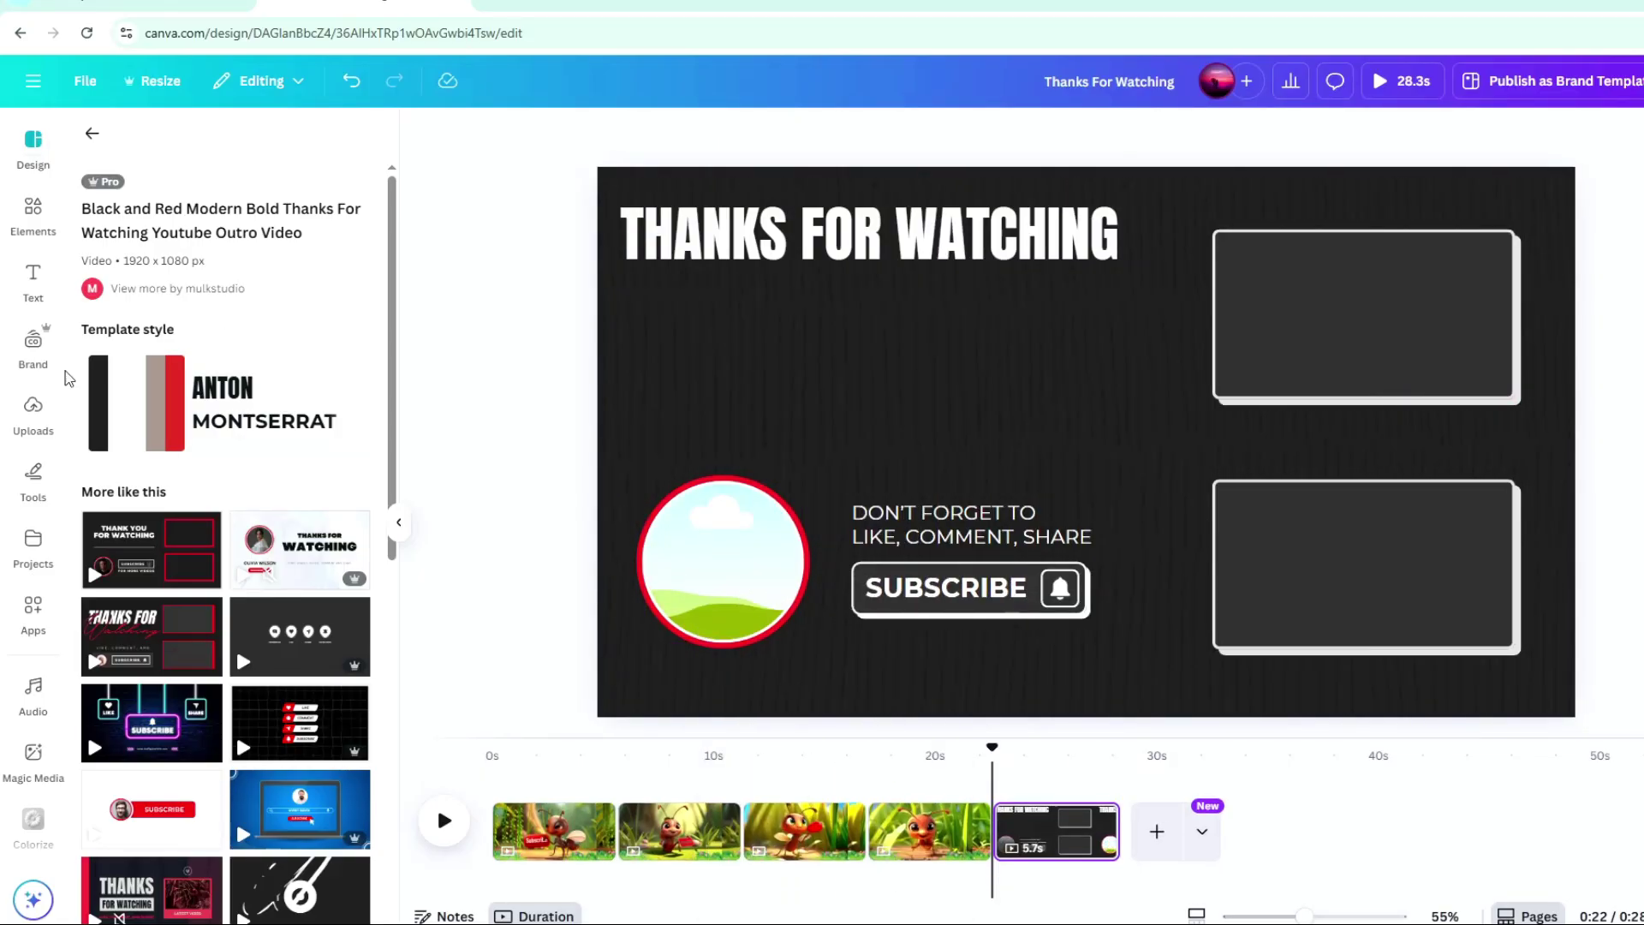
# Add the Scouts ant logo from Uploads and fit it inside the circle frame.
pyautogui.click(25, 428)
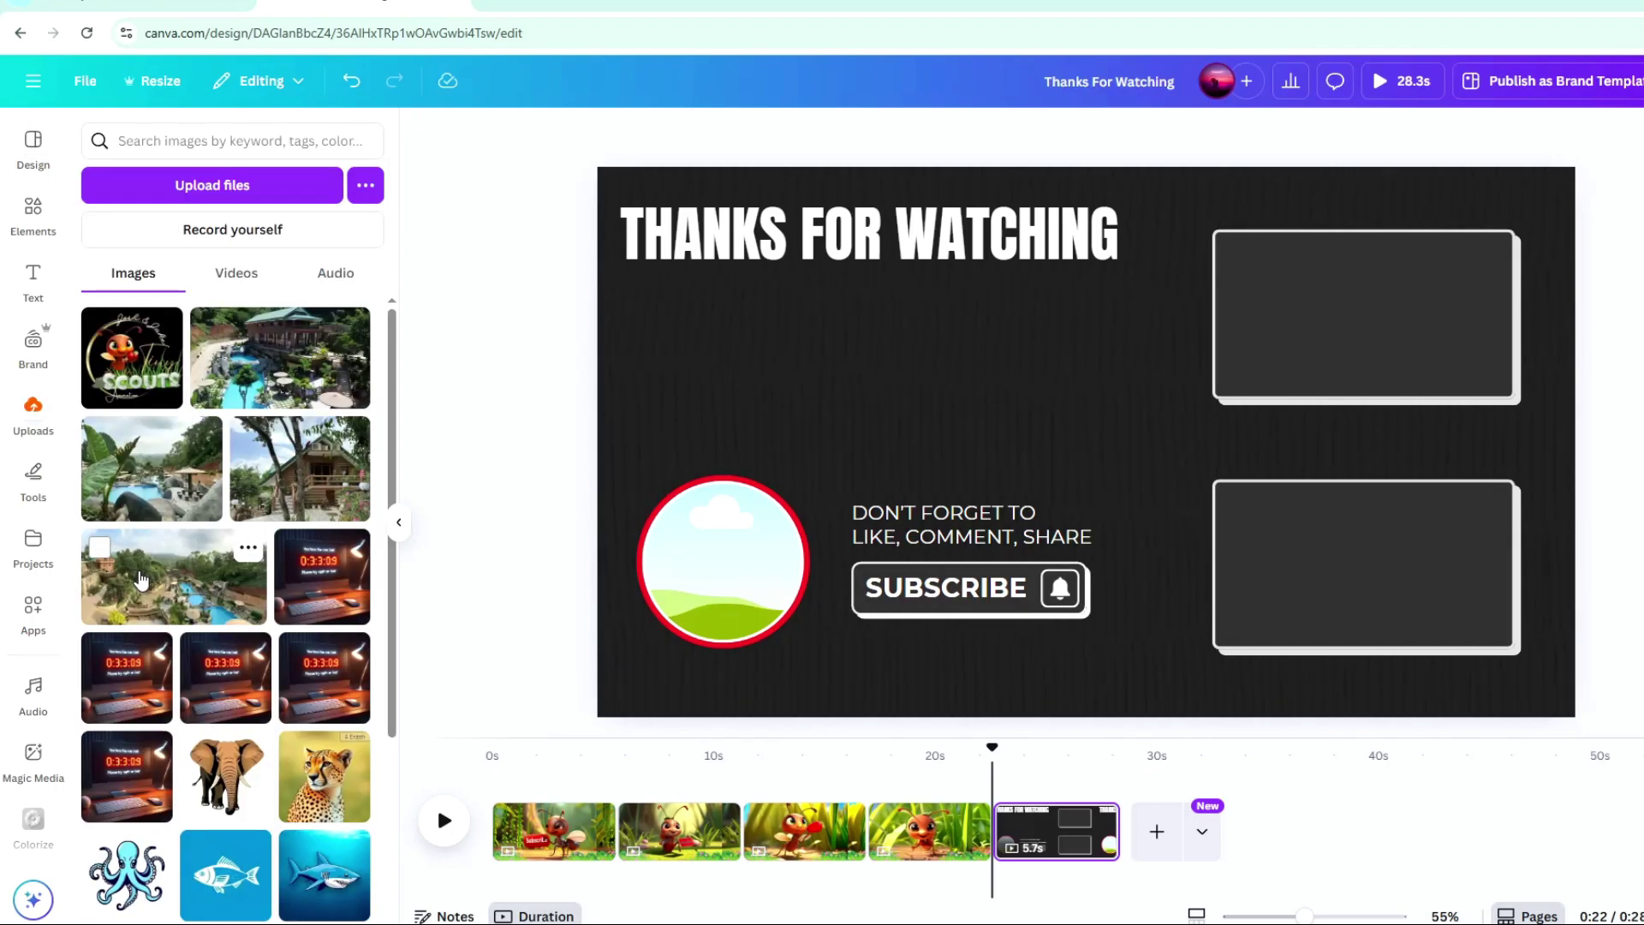
pyautogui.click(132, 357)
pyautogui.moveTo(998, 512); pyautogui.dragTo(721, 572)
pyautogui.moveTo(961, 346); pyautogui.dragTo(781, 531)
pyautogui.moveTo(733, 580)
pyautogui.mouseDown()
pyautogui.moveTo(746, 548)
pyautogui.moveTo(738, 558)
pyautogui.mouseUp()
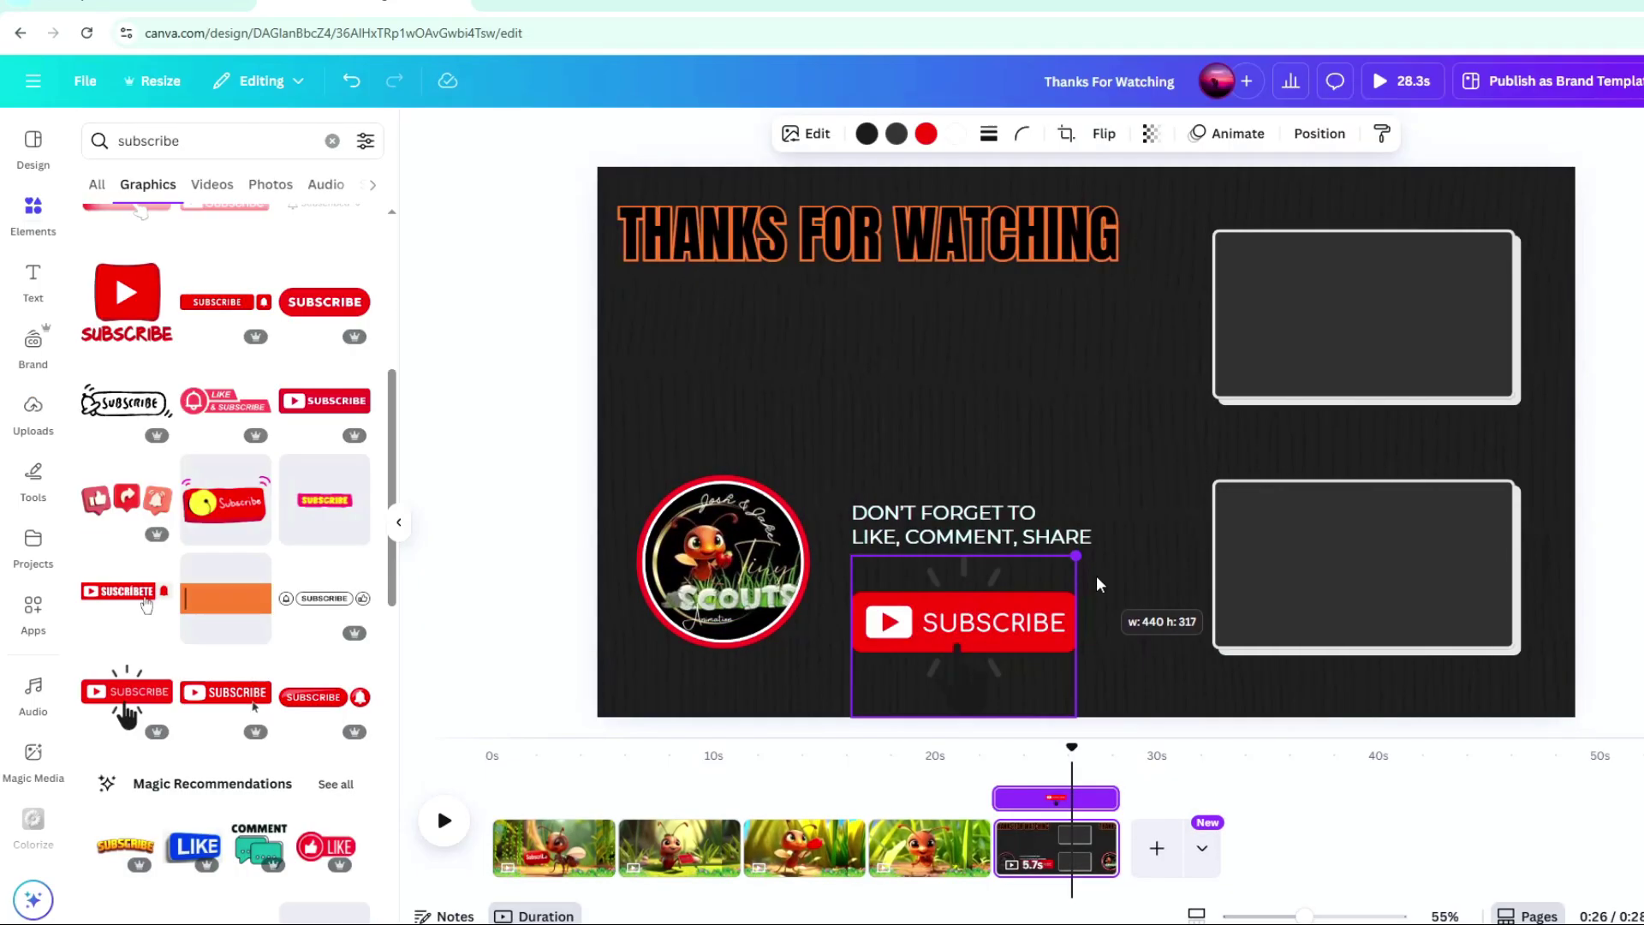
# Shrink the Subscribe button under the text, then select and copy all end-screen elements.
pyautogui.moveTo(1025, 610); pyautogui.dragTo(1025, 596)
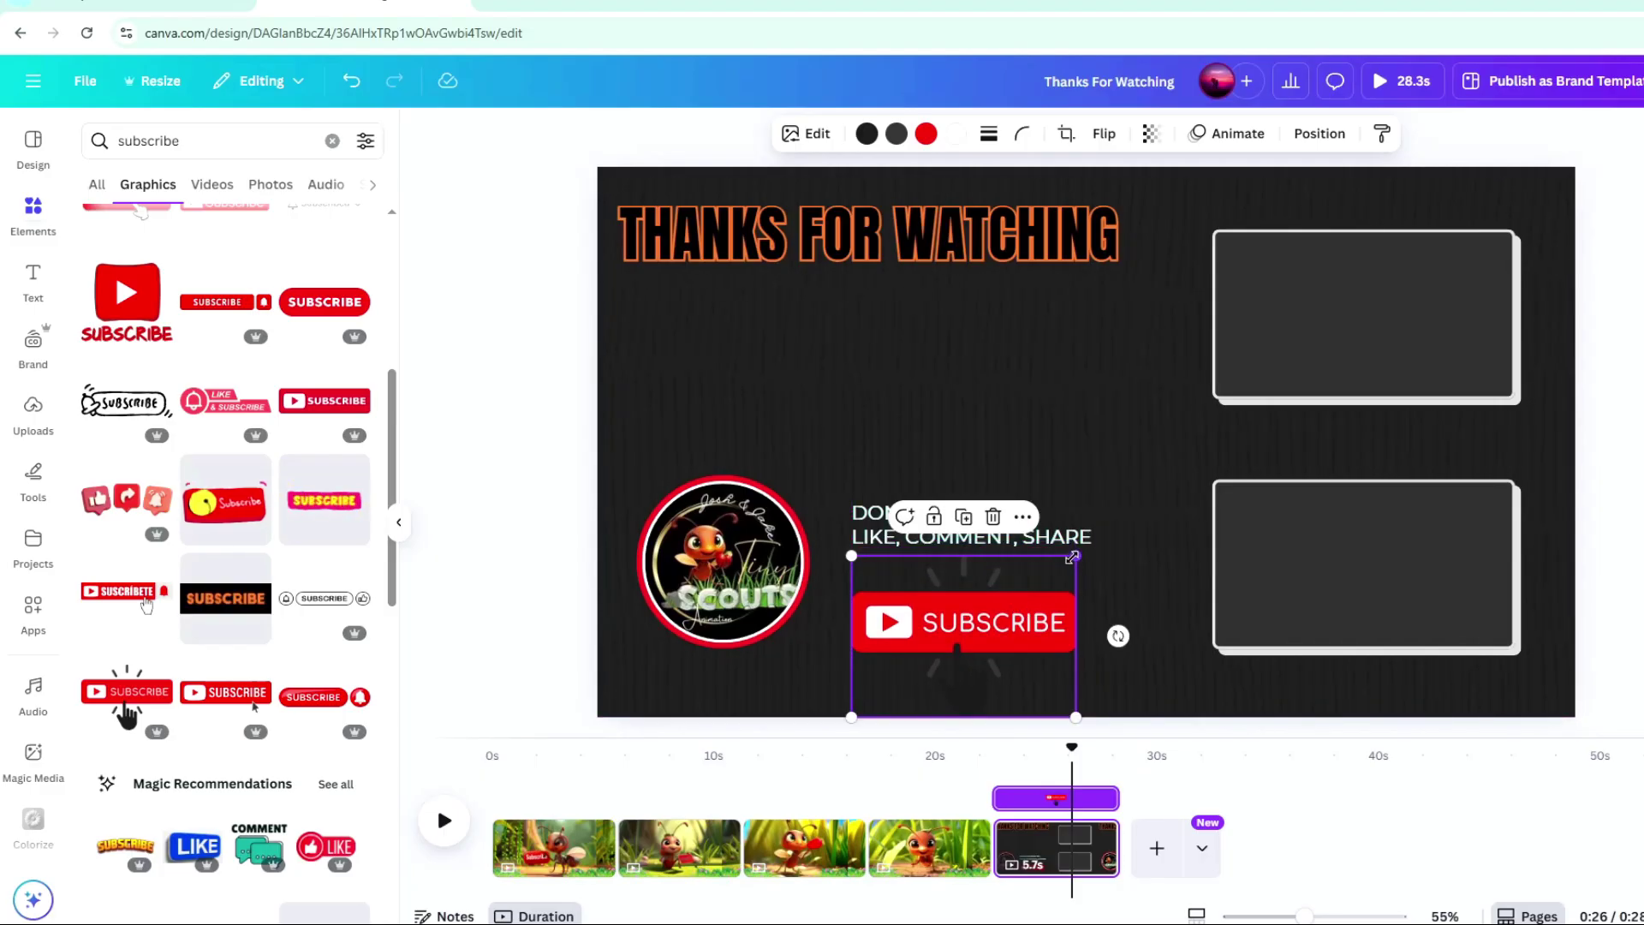
pyautogui.moveTo(1077, 702); pyautogui.dragTo(985, 646)
pyautogui.click(1029, 537)
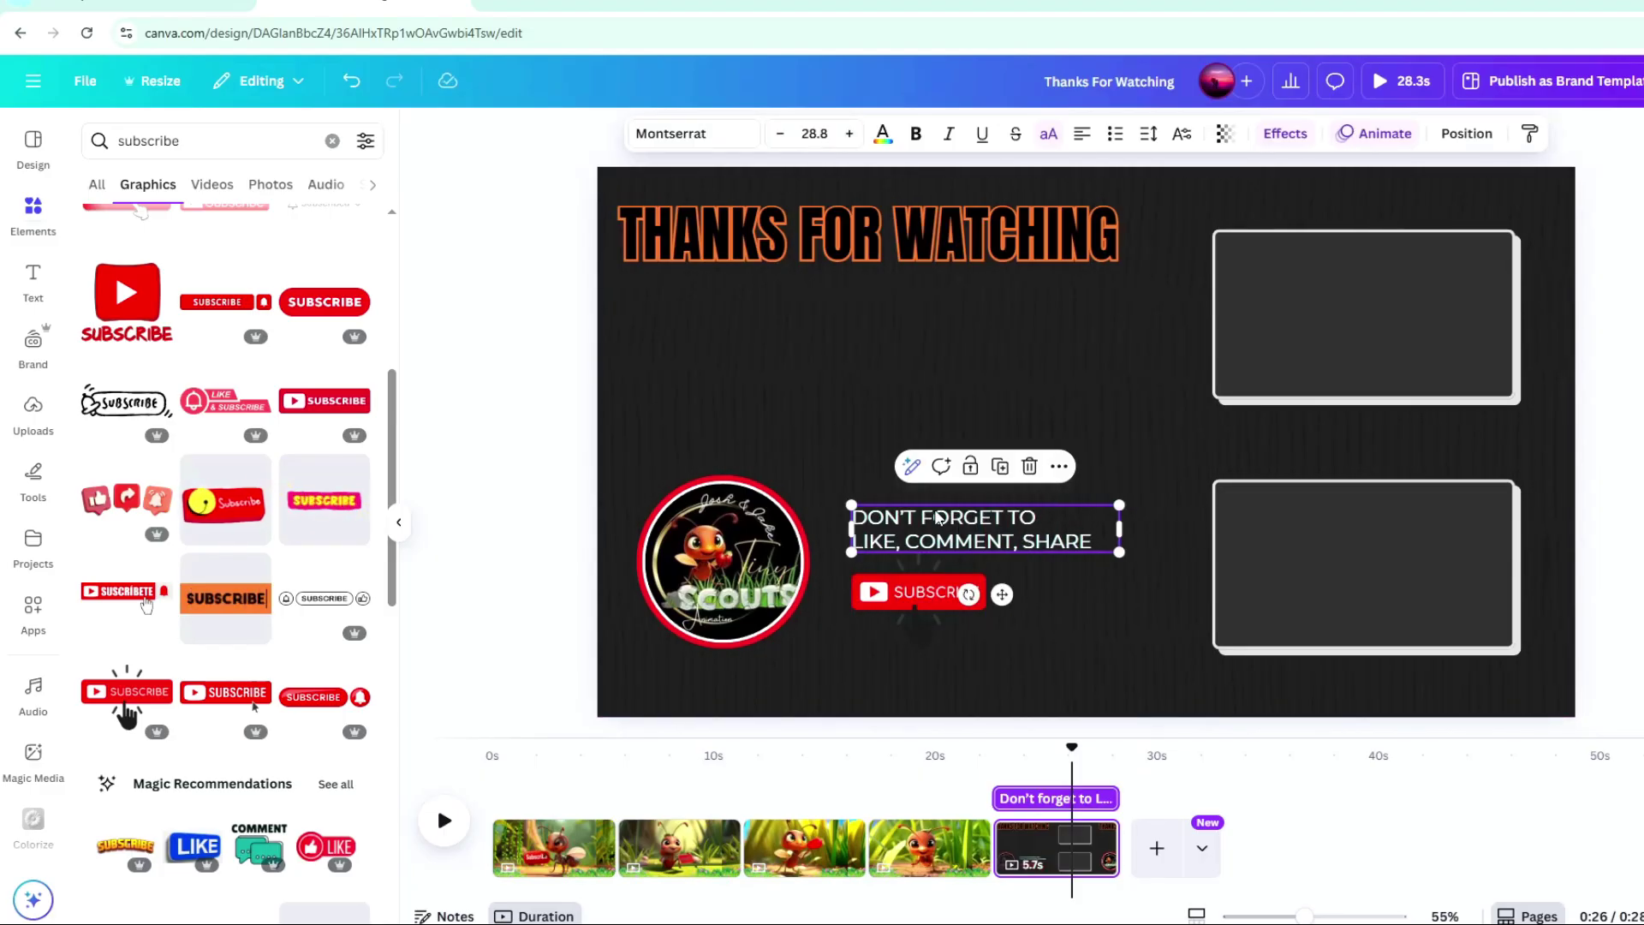
pyautogui.click(840, 415)
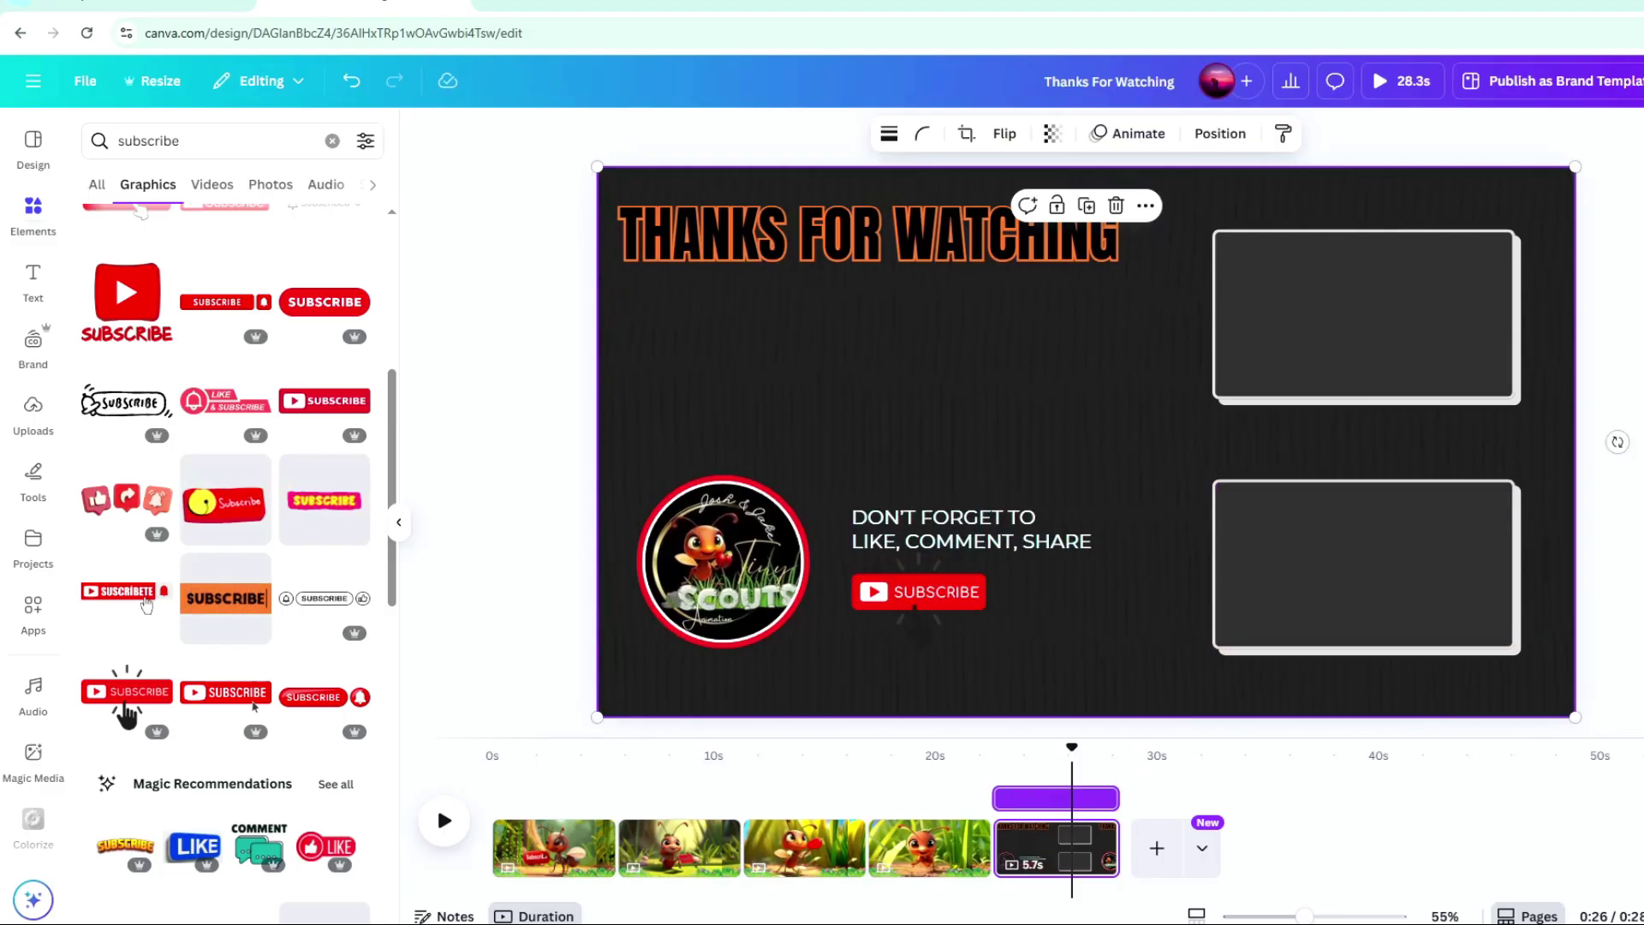
pyautogui.moveTo(1642, 705); pyautogui.dragTo(553, 222)
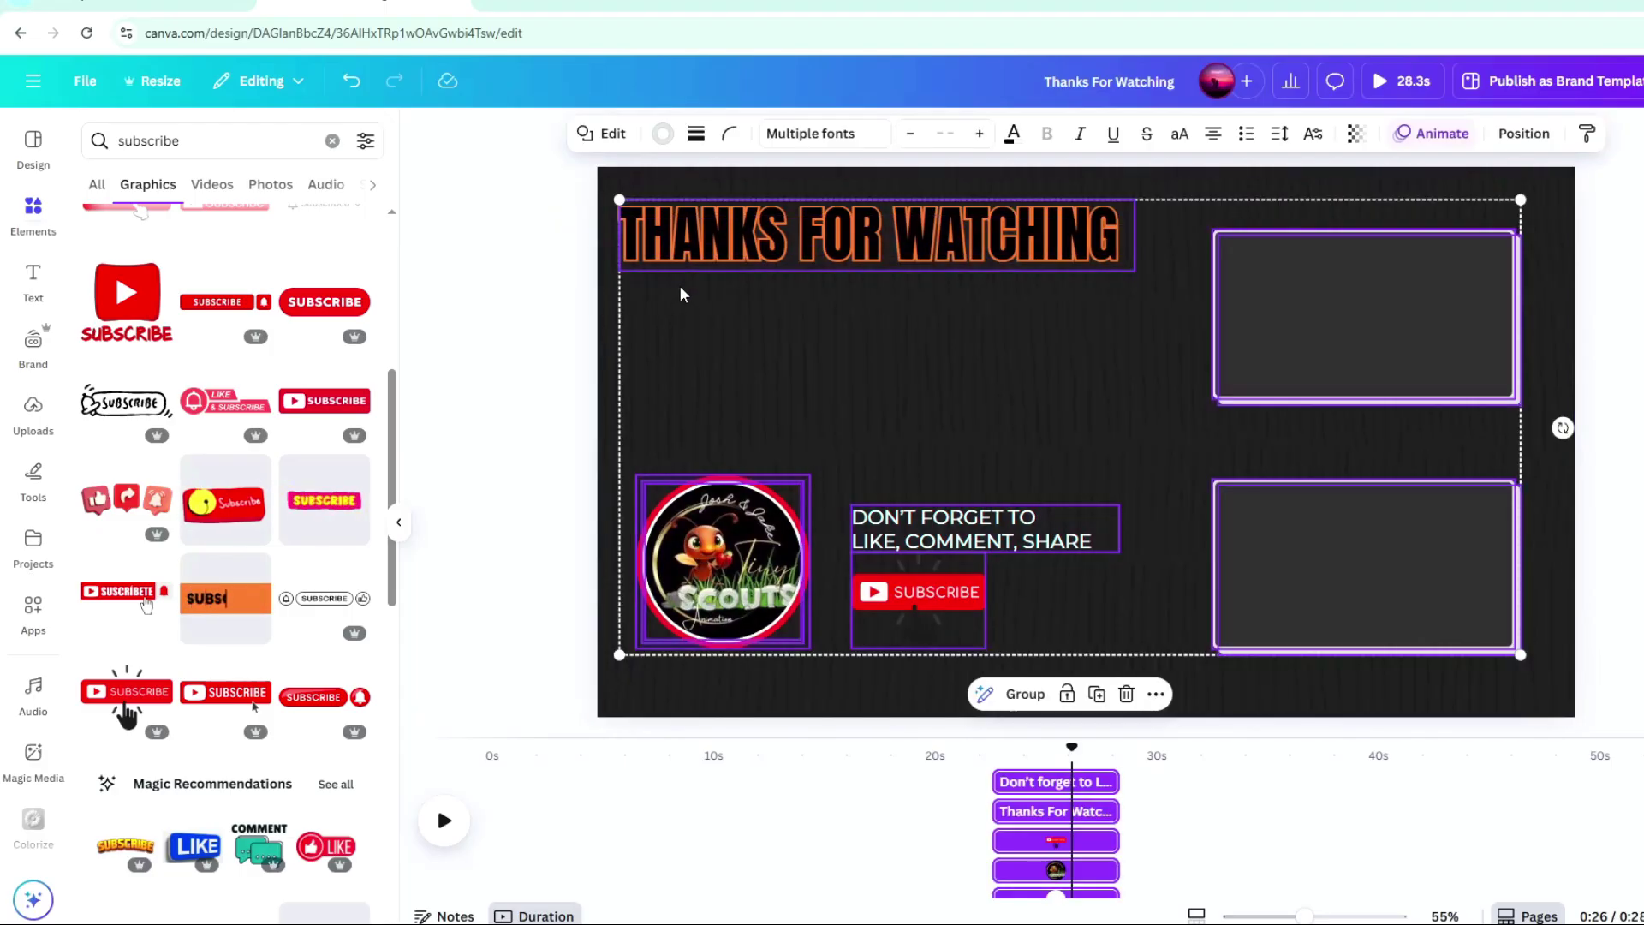
pyautogui.rightClick(753, 248)
pyautogui.click(816, 269)
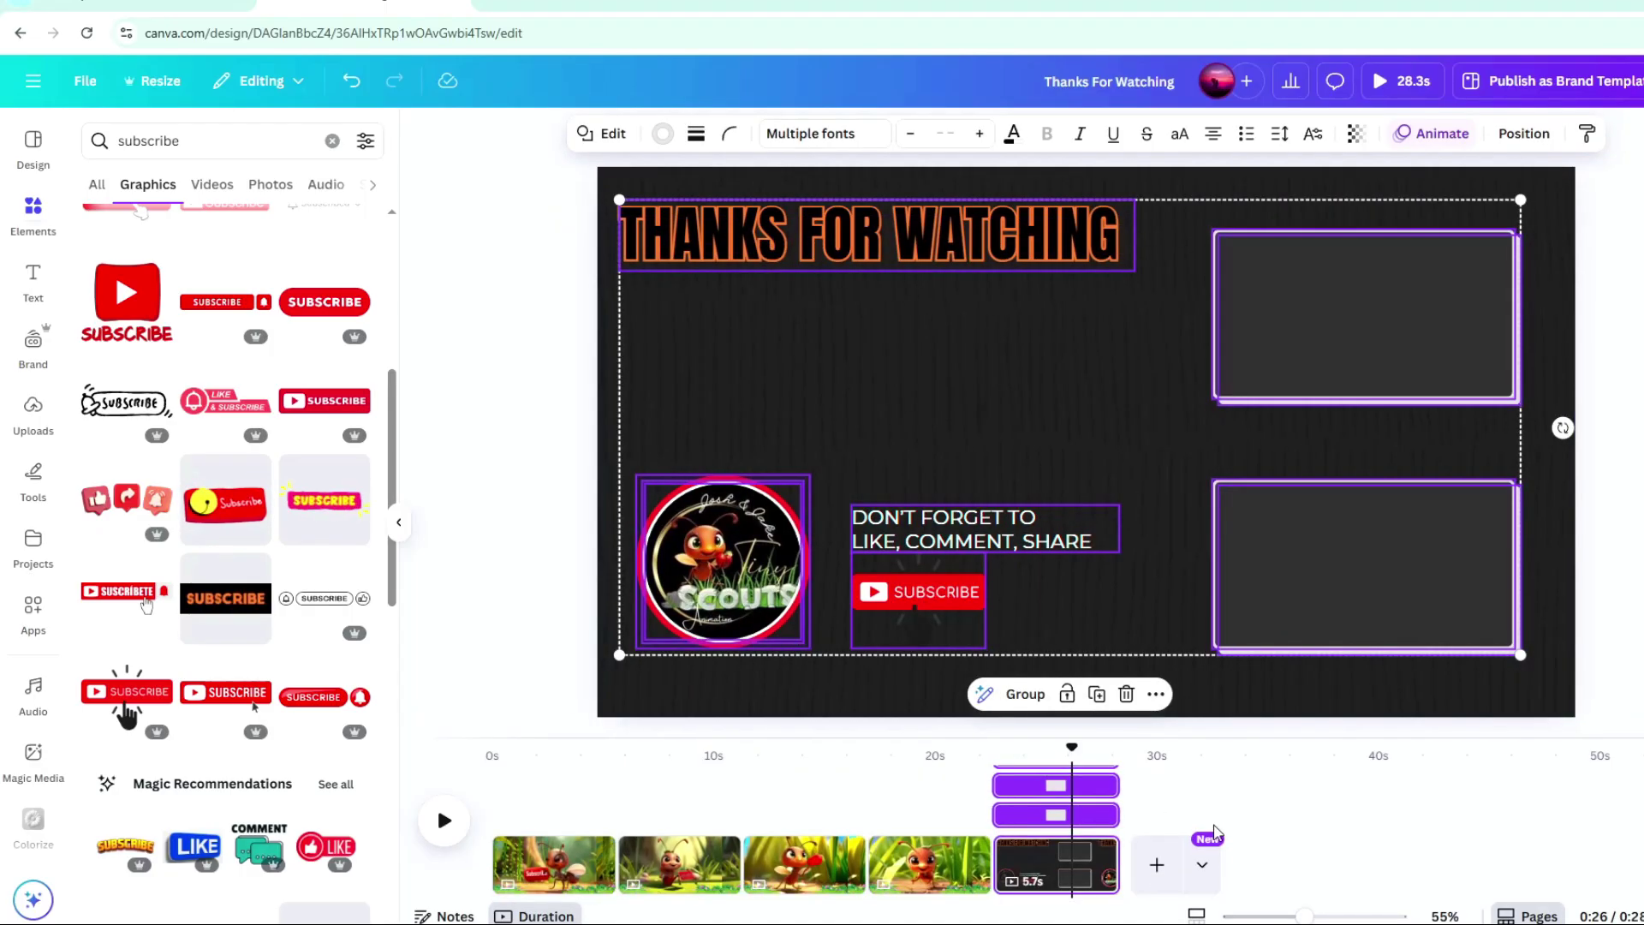
# Paste the end-screen onto pages 2, 3 and 4, then delete the standalone fifth page.
pyautogui.click(689, 867)
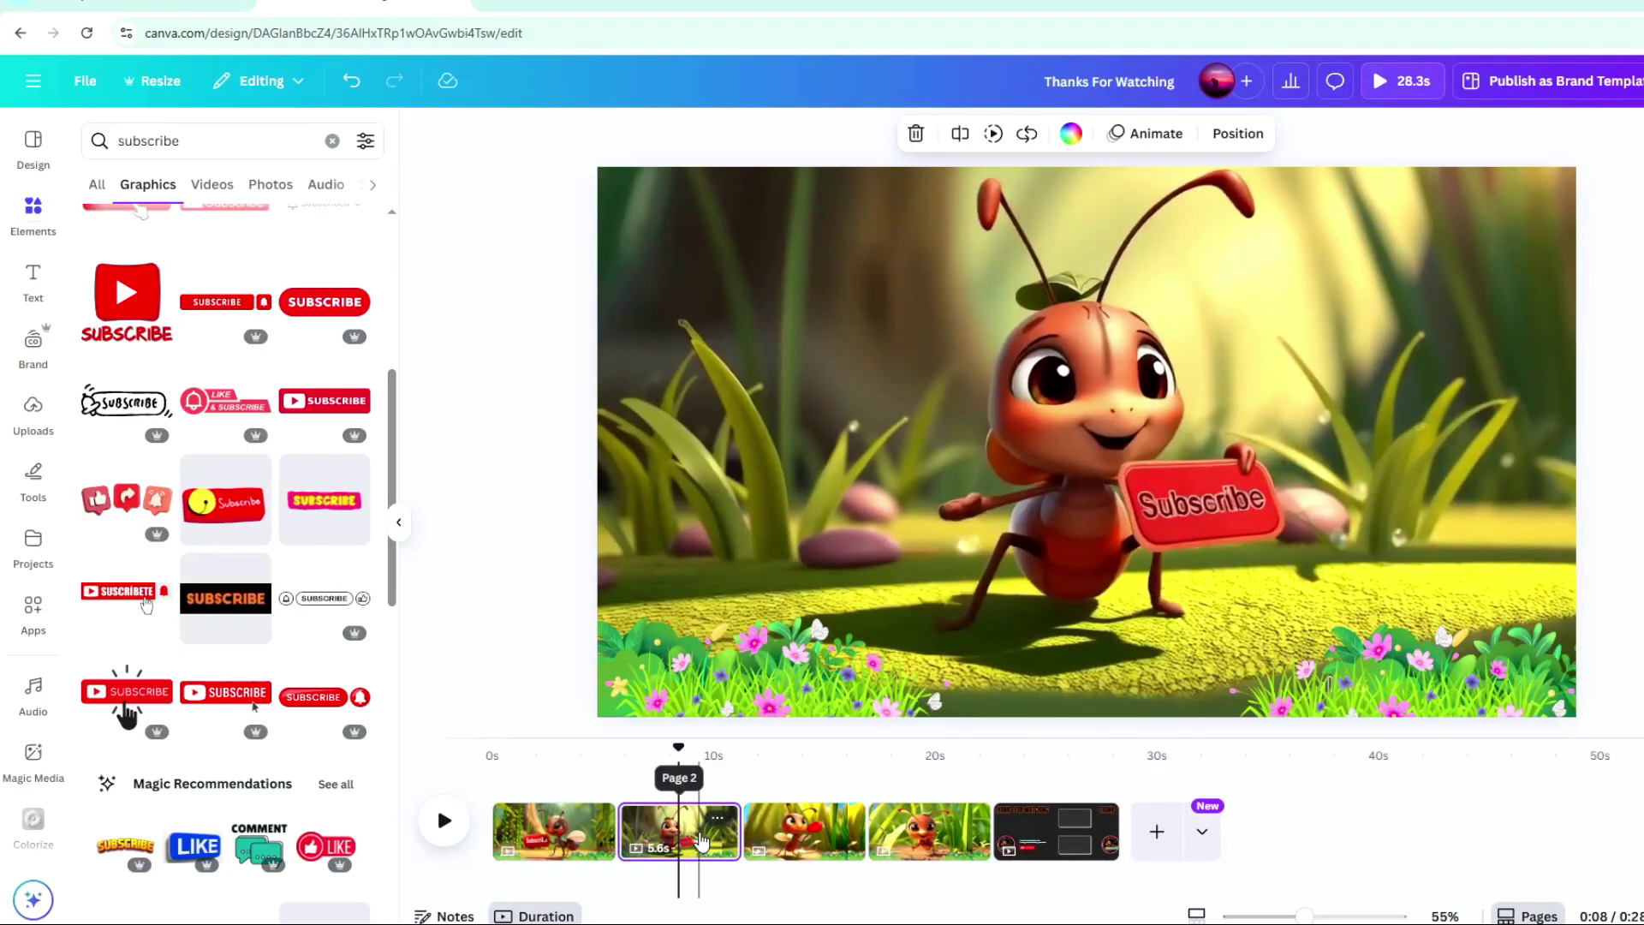
pyautogui.hotkey('ctrl', 'v')
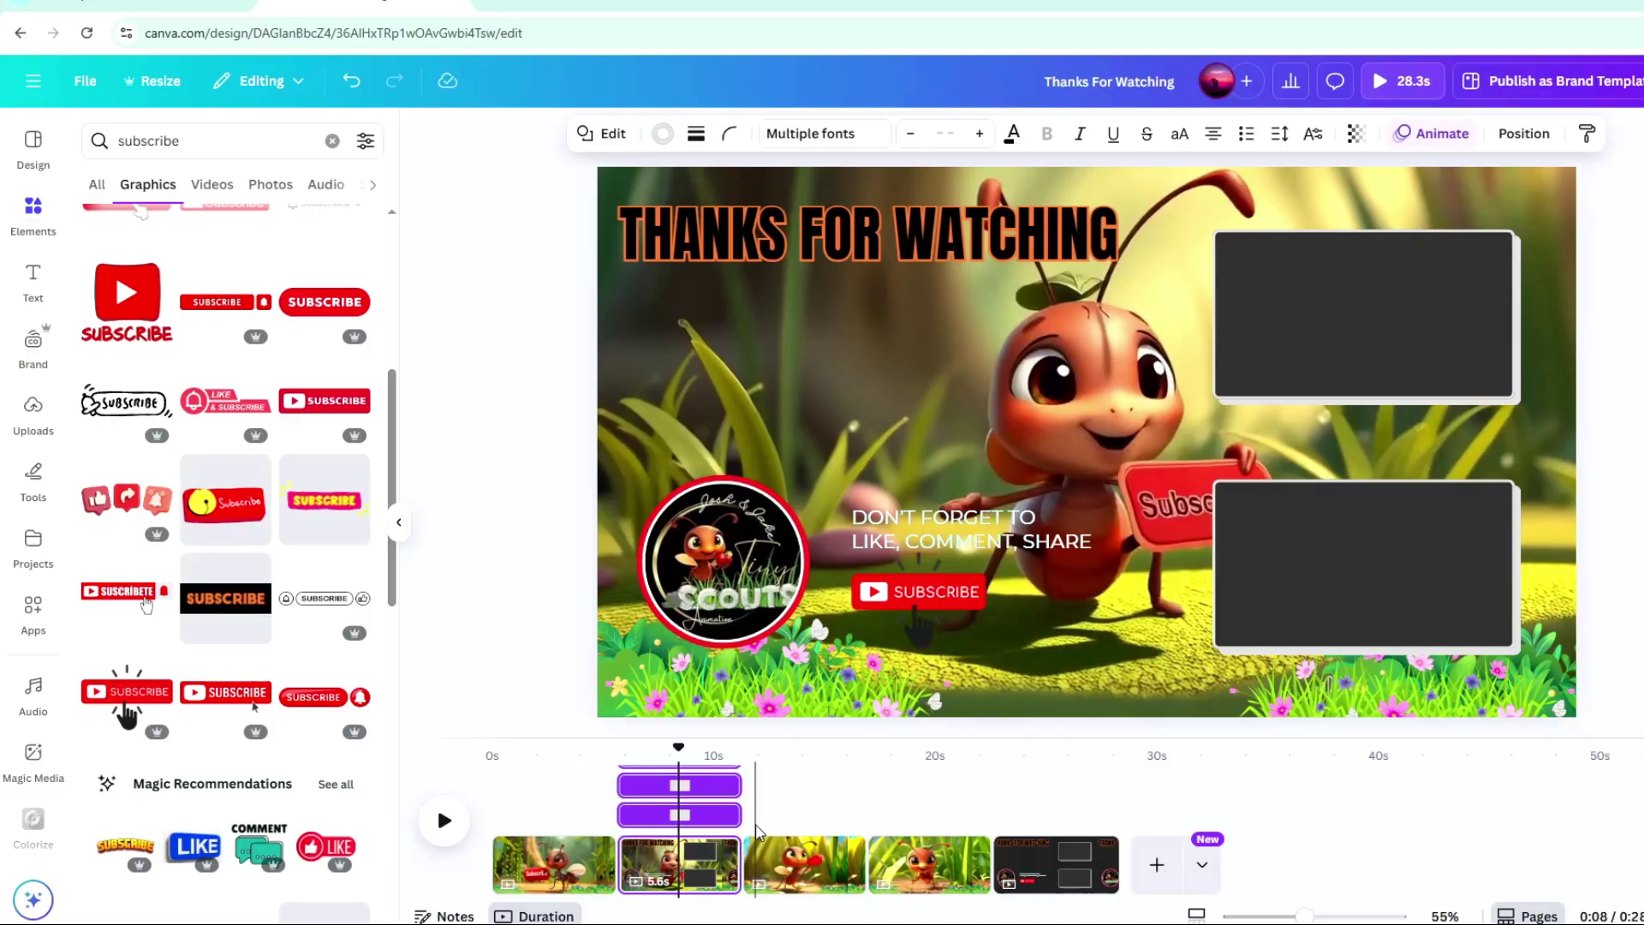
pyautogui.click(814, 865)
pyautogui.hotkey('ctrl', 'v')
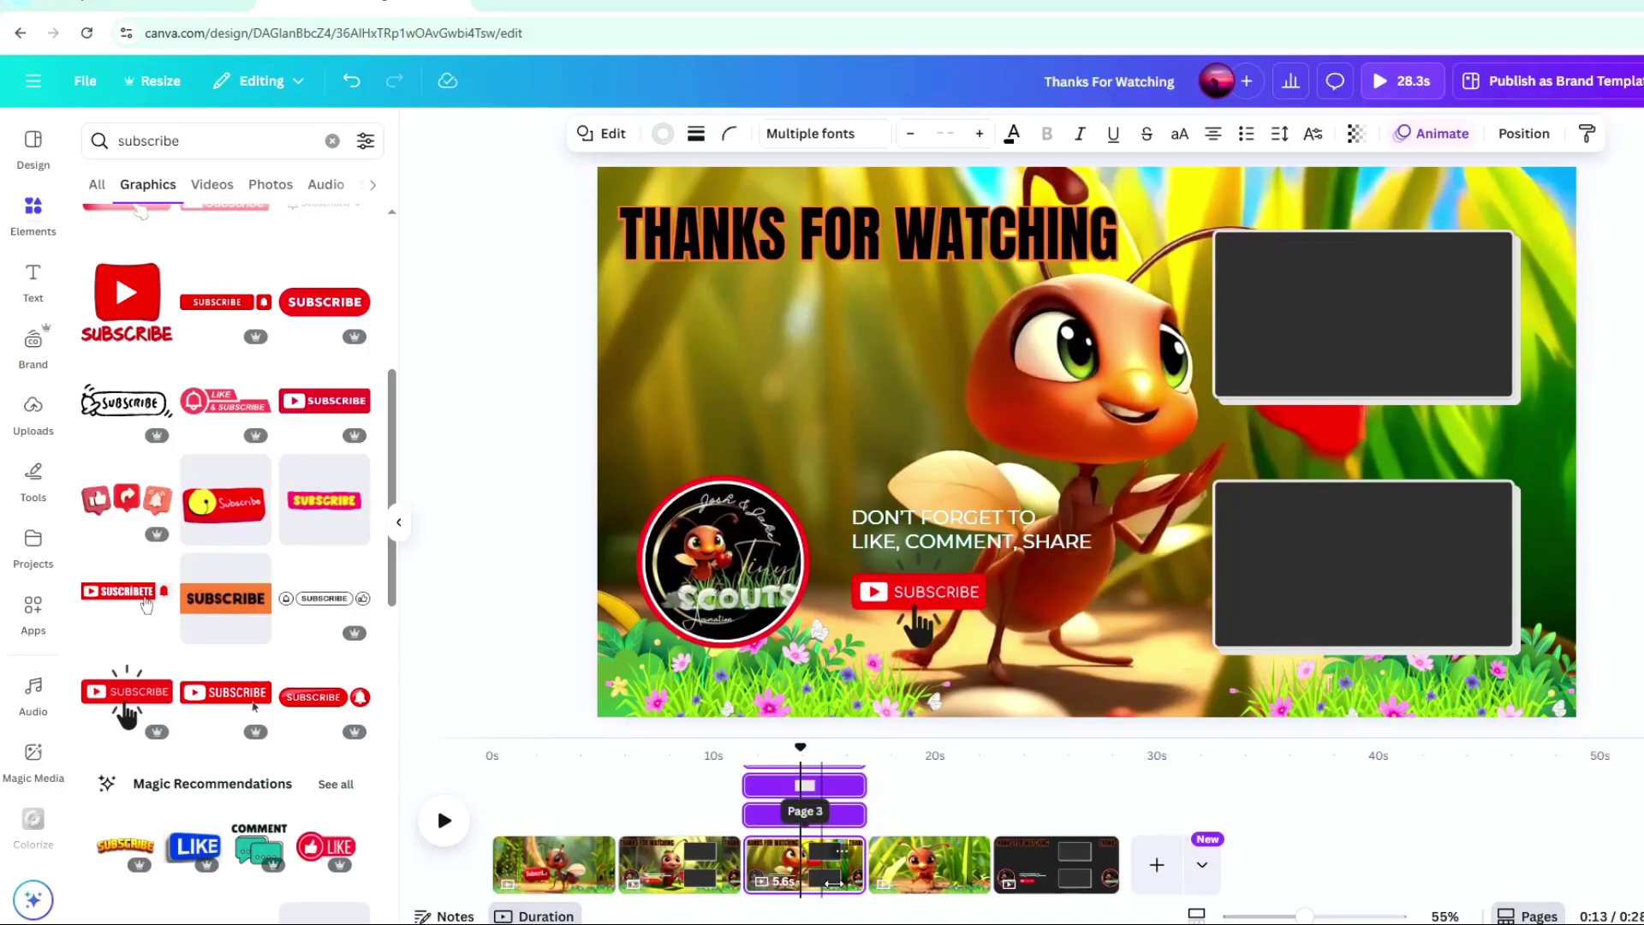
pyautogui.click(944, 888)
pyautogui.hotkey('ctrl', 'v')
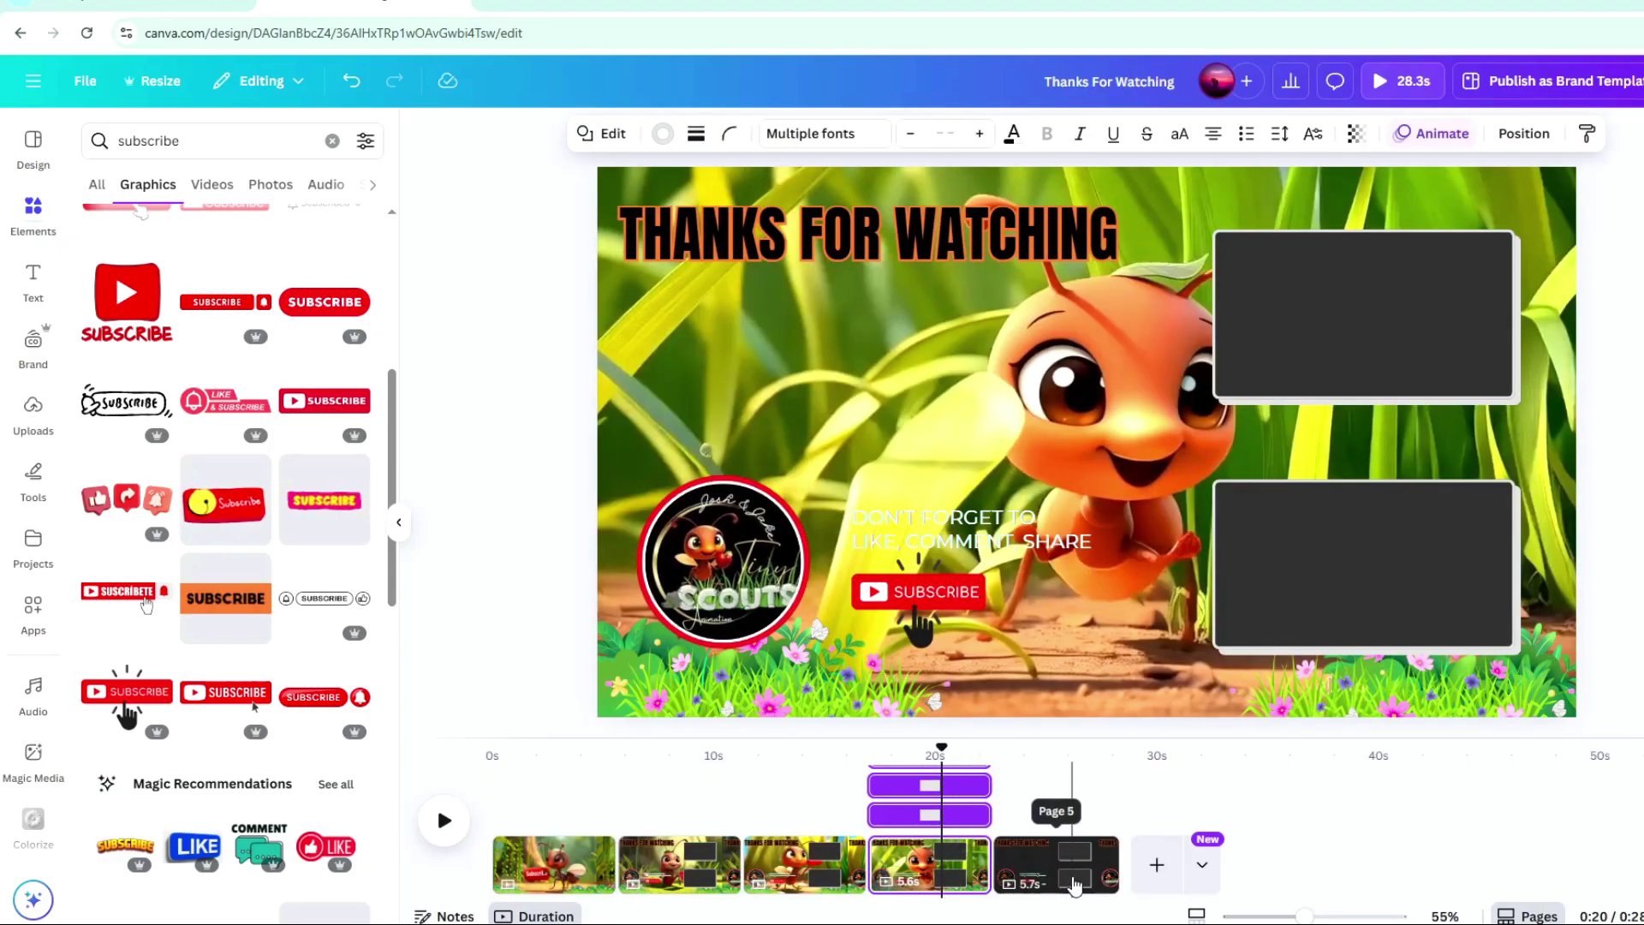
pyautogui.click(1074, 882)
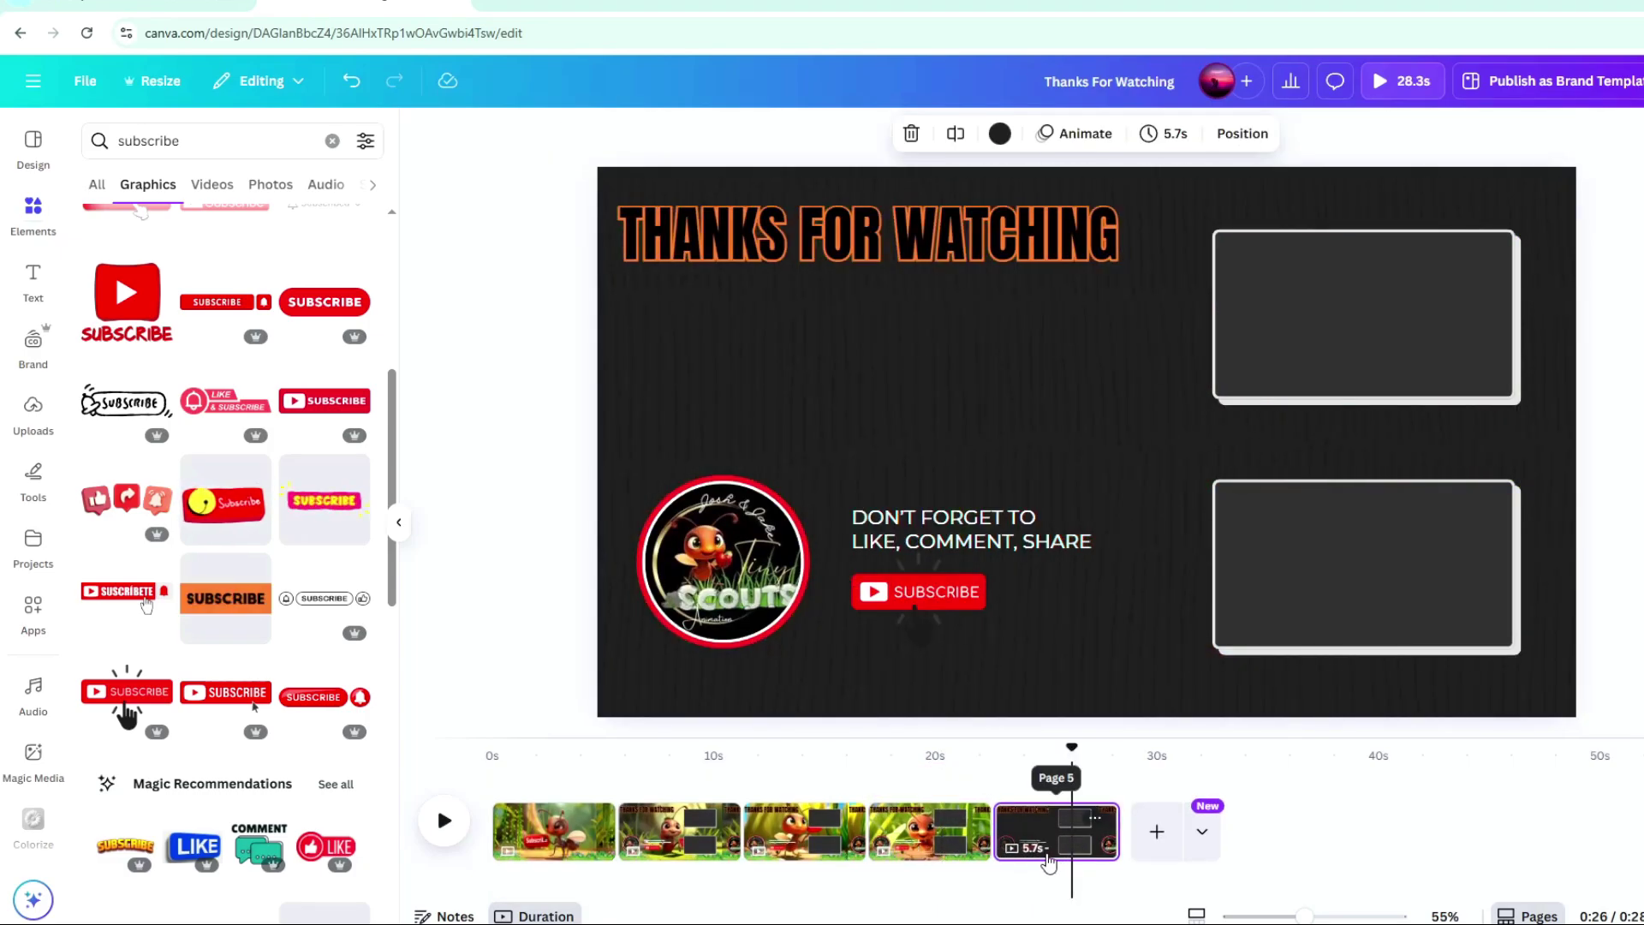
pyautogui.press('Delete')
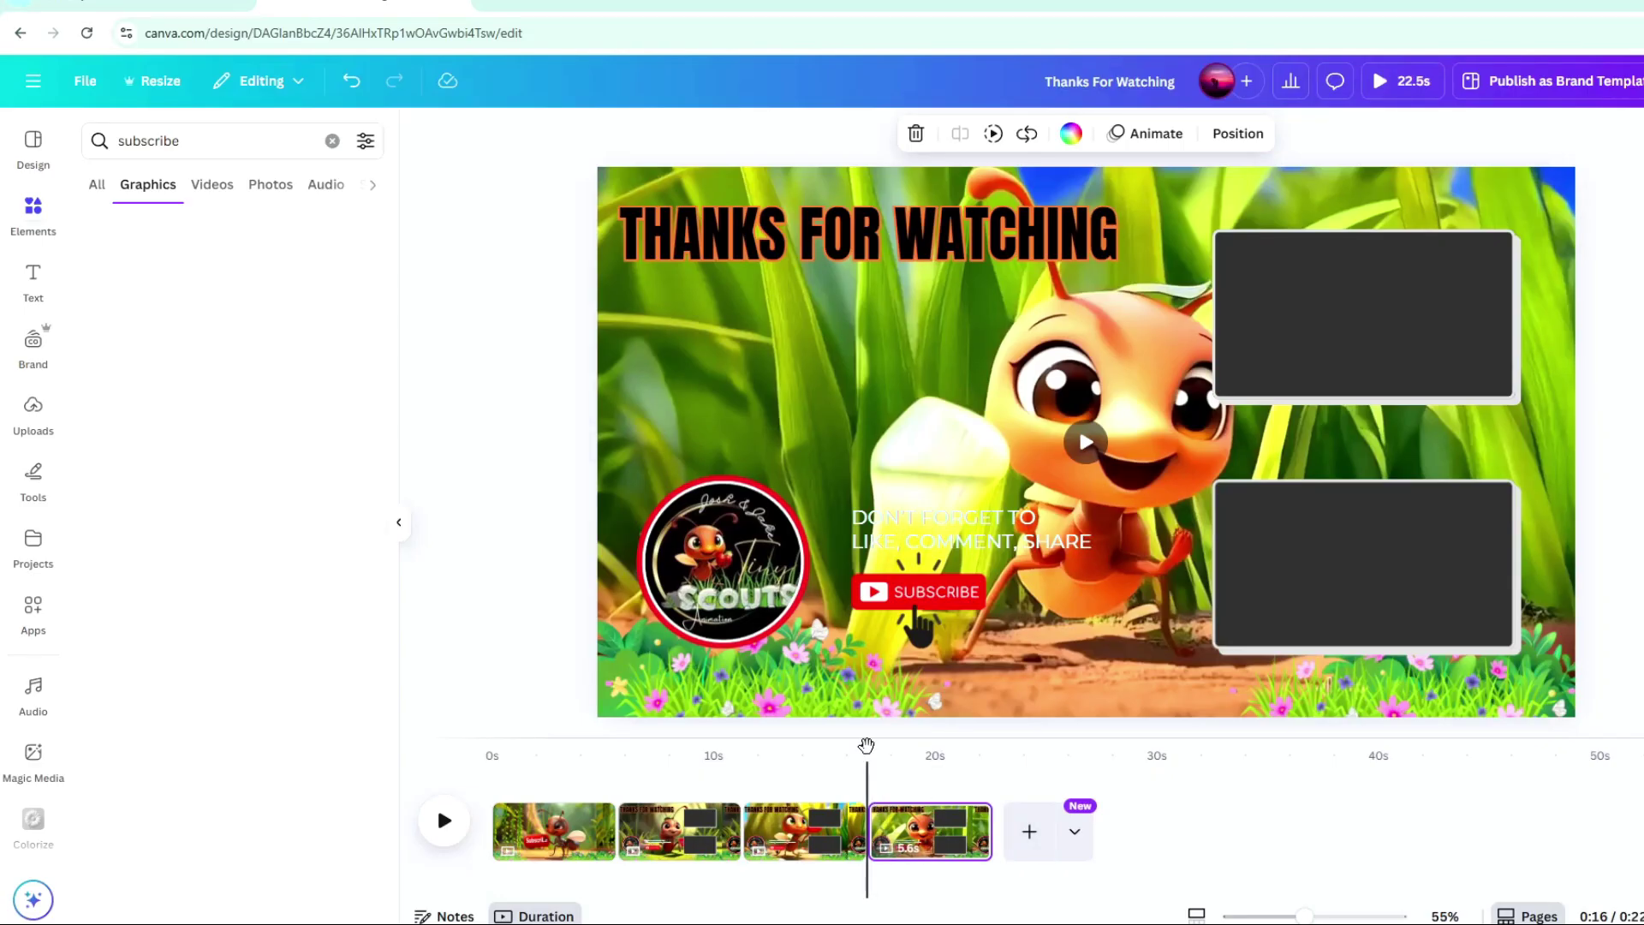
# Add Subscribe Audio.mp3 from Uploads as the soundtrack beneath the clips.
pyautogui.moveTo(867, 750); pyautogui.dragTo(490, 750)
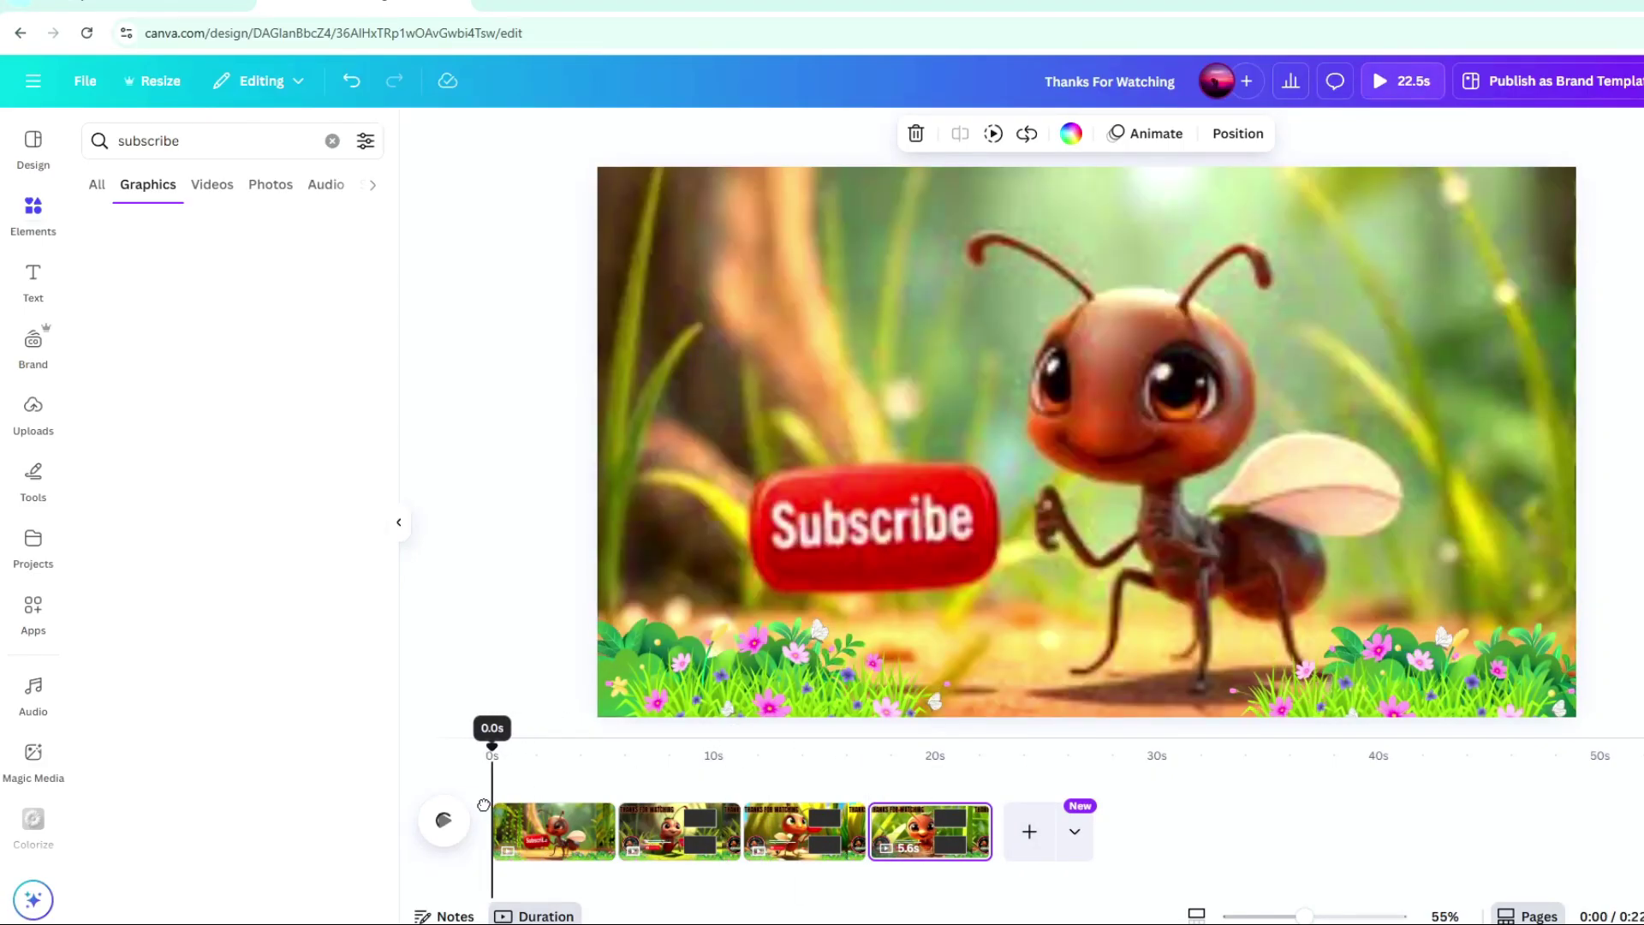
pyautogui.click(33, 412)
pyautogui.moveTo(220, 351)
pyautogui.moveTo(220, 351); pyautogui.dragTo(627, 879)
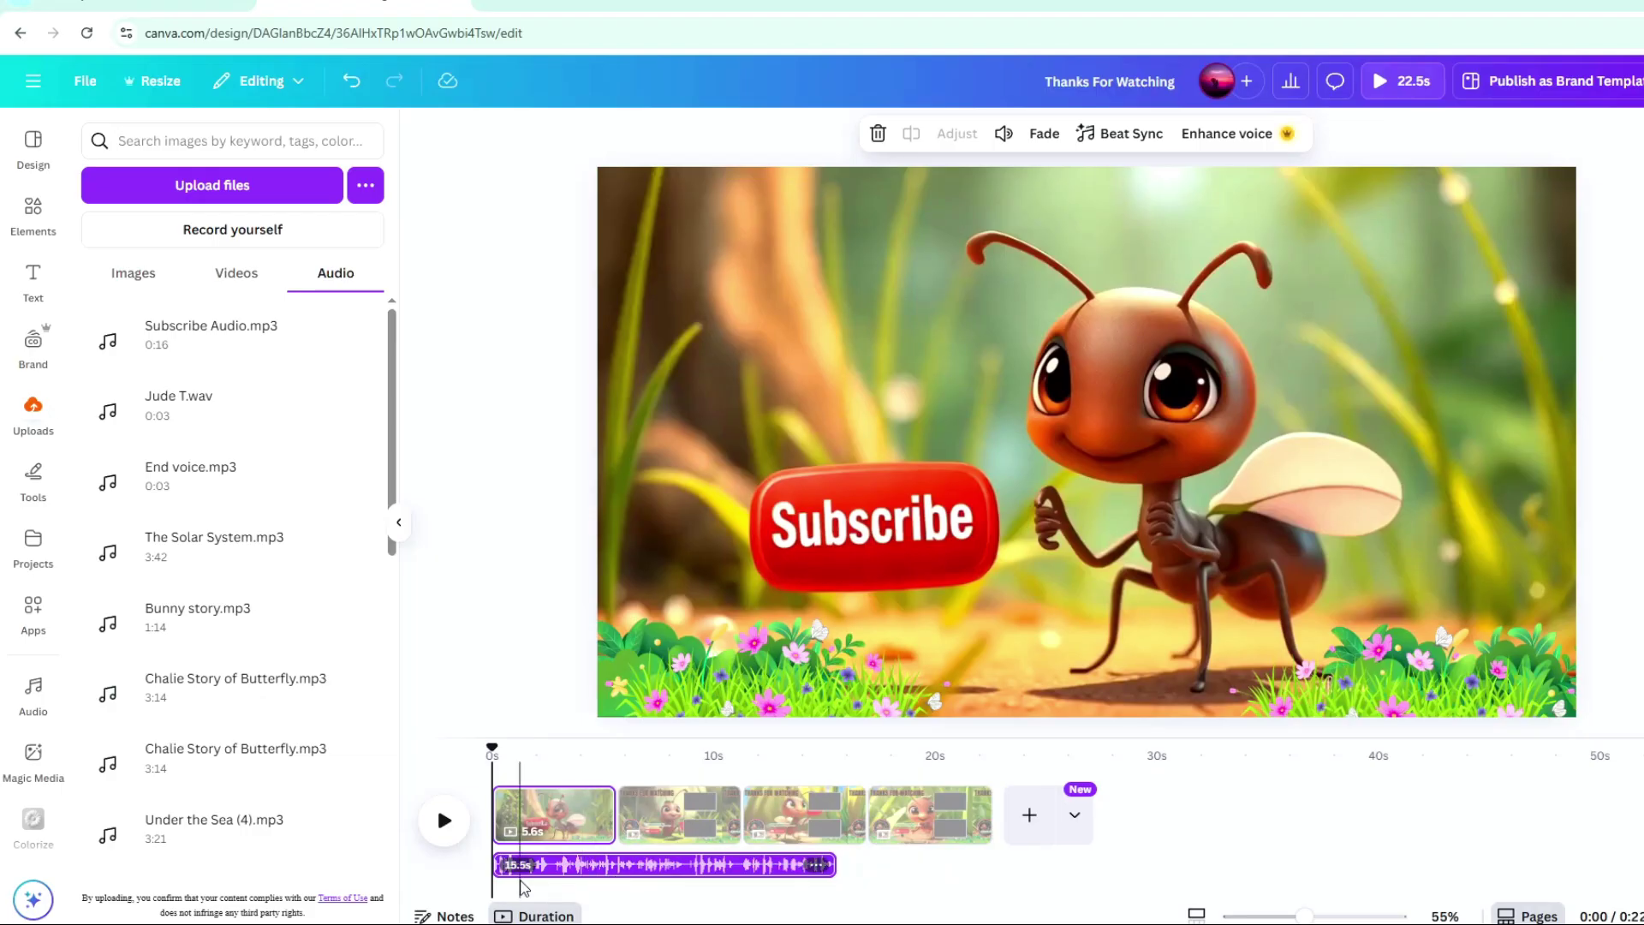
# Trim the fourth ant clip to 2.9 seconds.
pyautogui.click(937, 761)
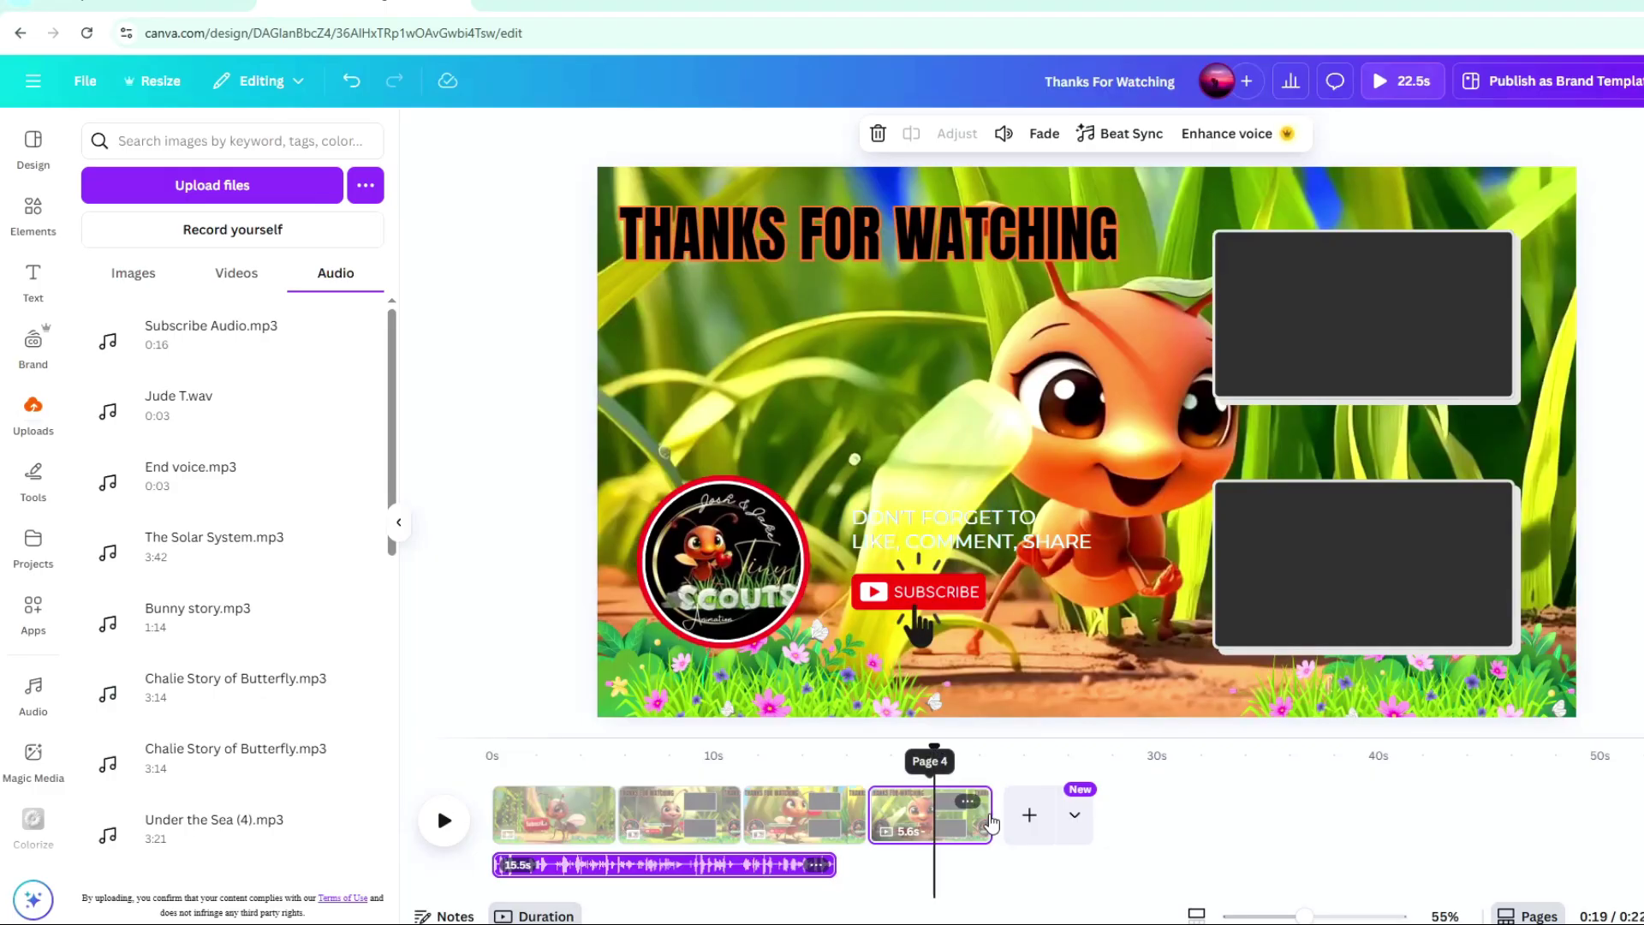
pyautogui.moveTo(972, 816); pyautogui.dragTo(933, 813)
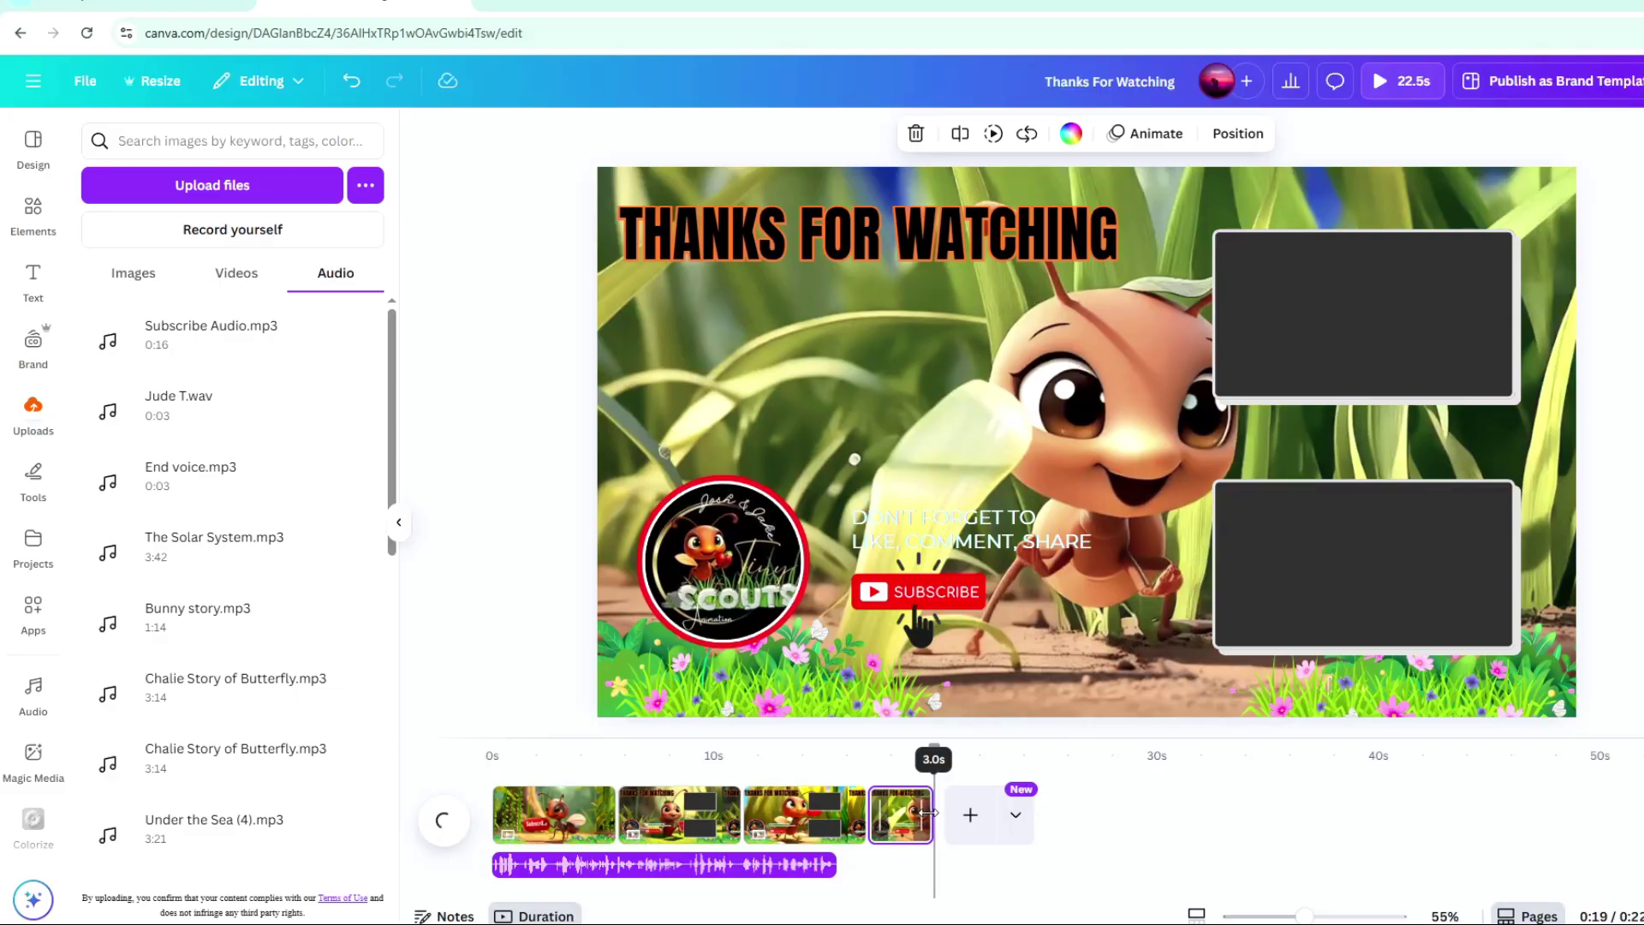
pyautogui.moveTo(926, 812); pyautogui.dragTo(923, 812)
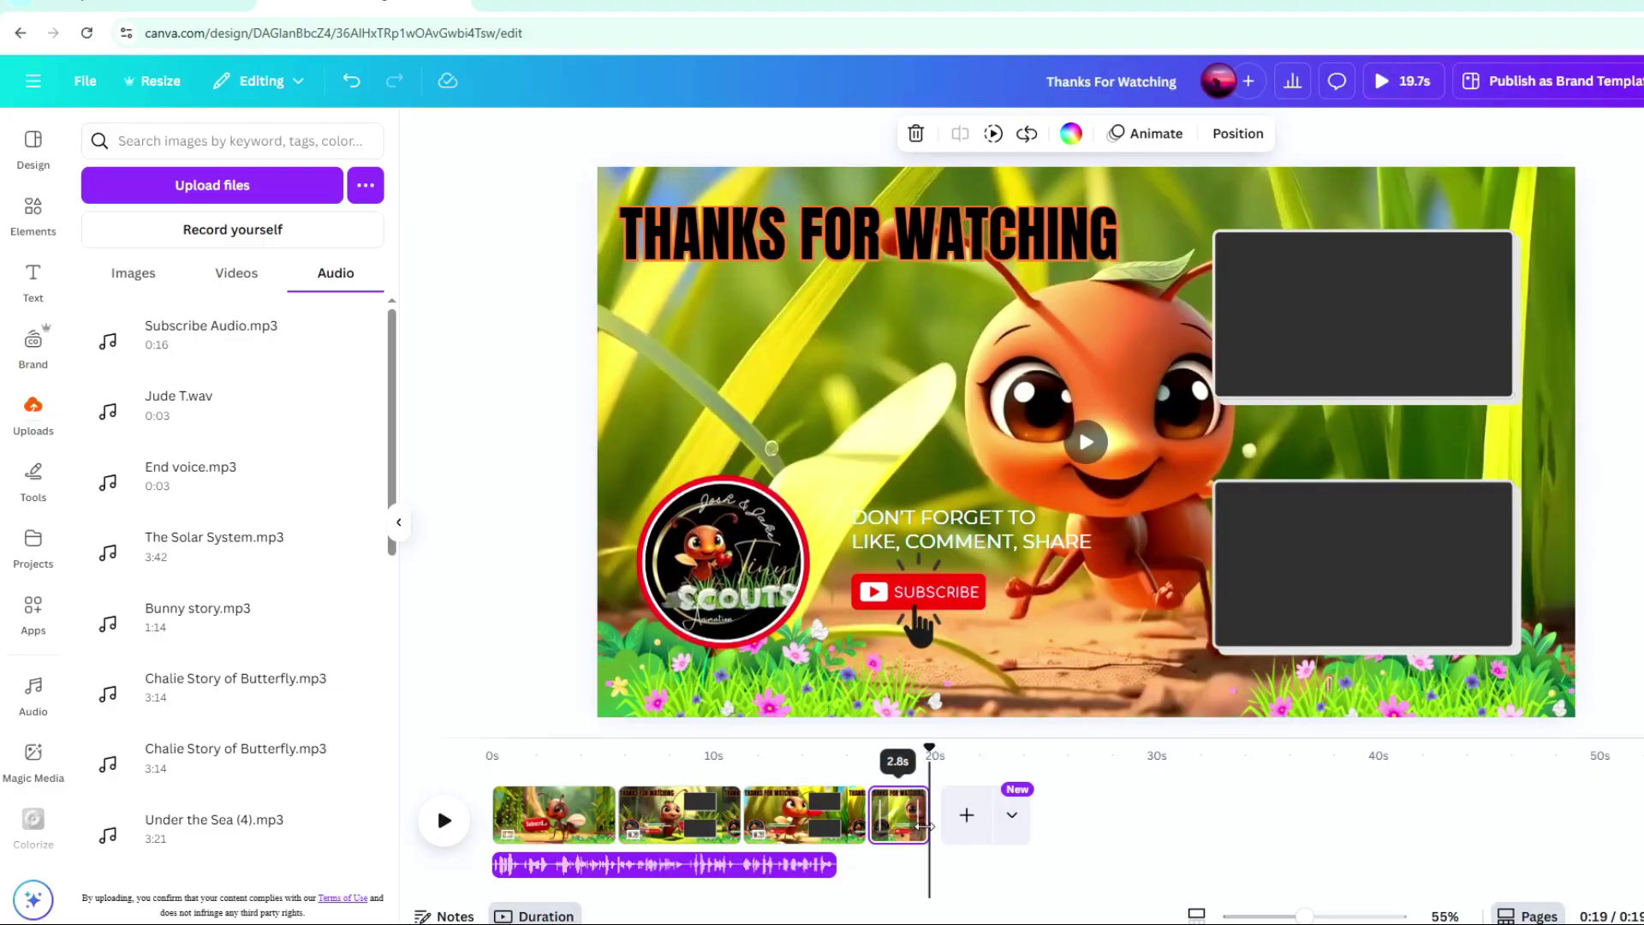
pyautogui.moveTo(931, 833); pyautogui.dragTo(933, 825)
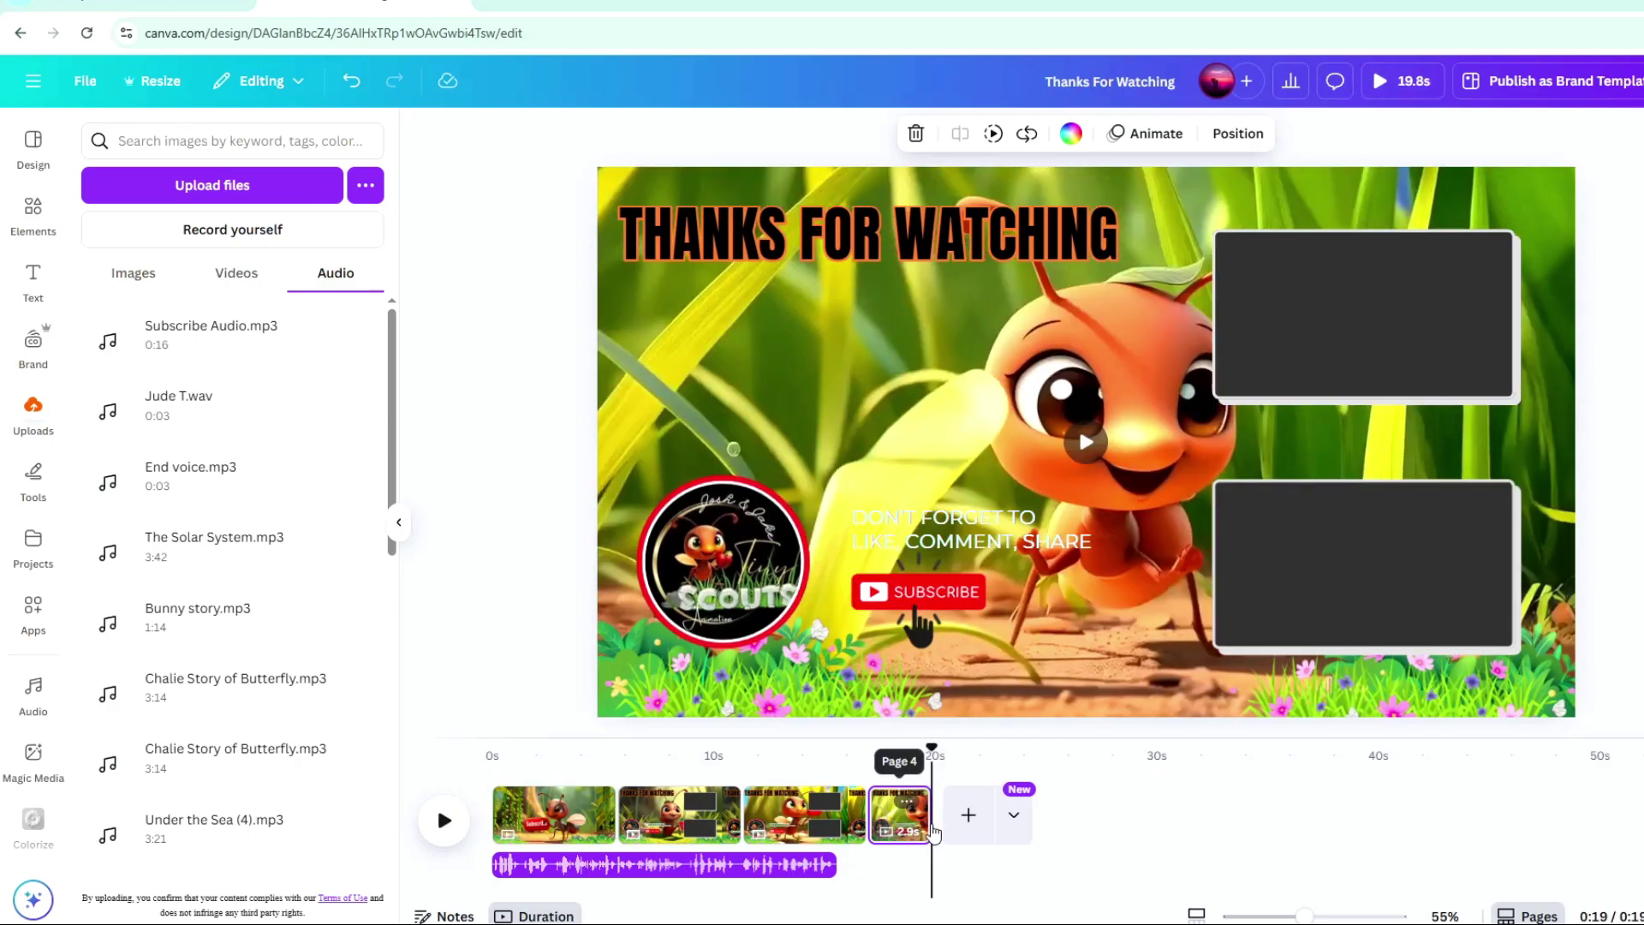
pyautogui.moveTo(932, 827); pyautogui.dragTo(931, 819)
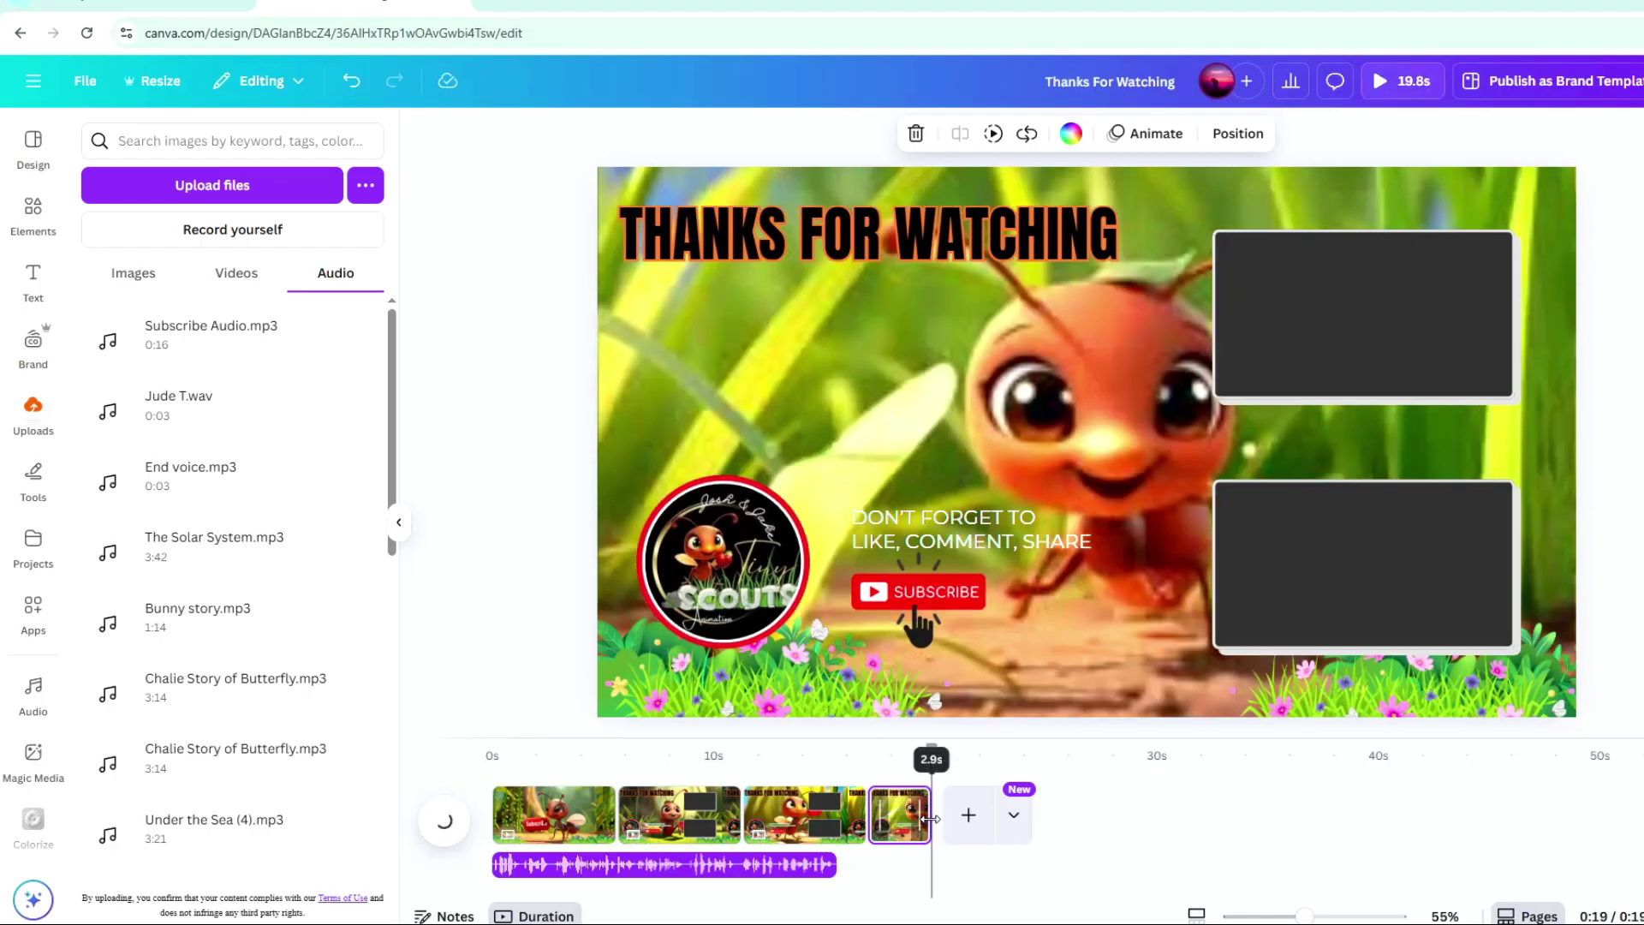
# Move the 'Don't forget to like, comment, share' text under the page 2 title and enlarge it to 30.3.
pyautogui.click(908, 546)
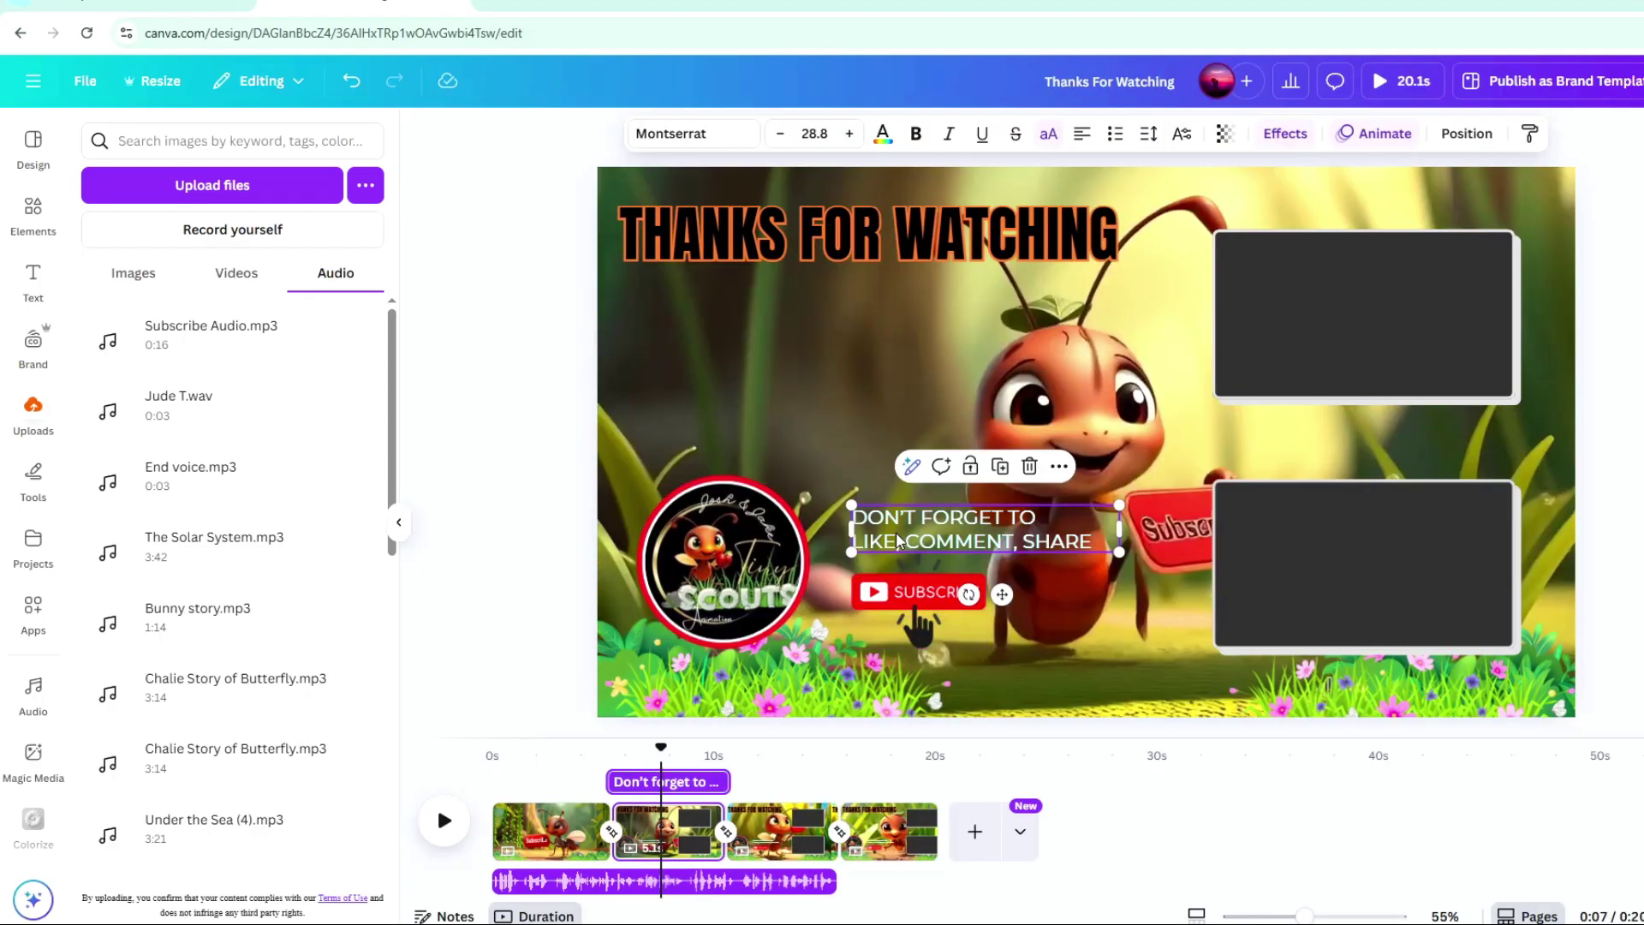
pyautogui.moveTo(939, 531); pyautogui.dragTo(709, 291)
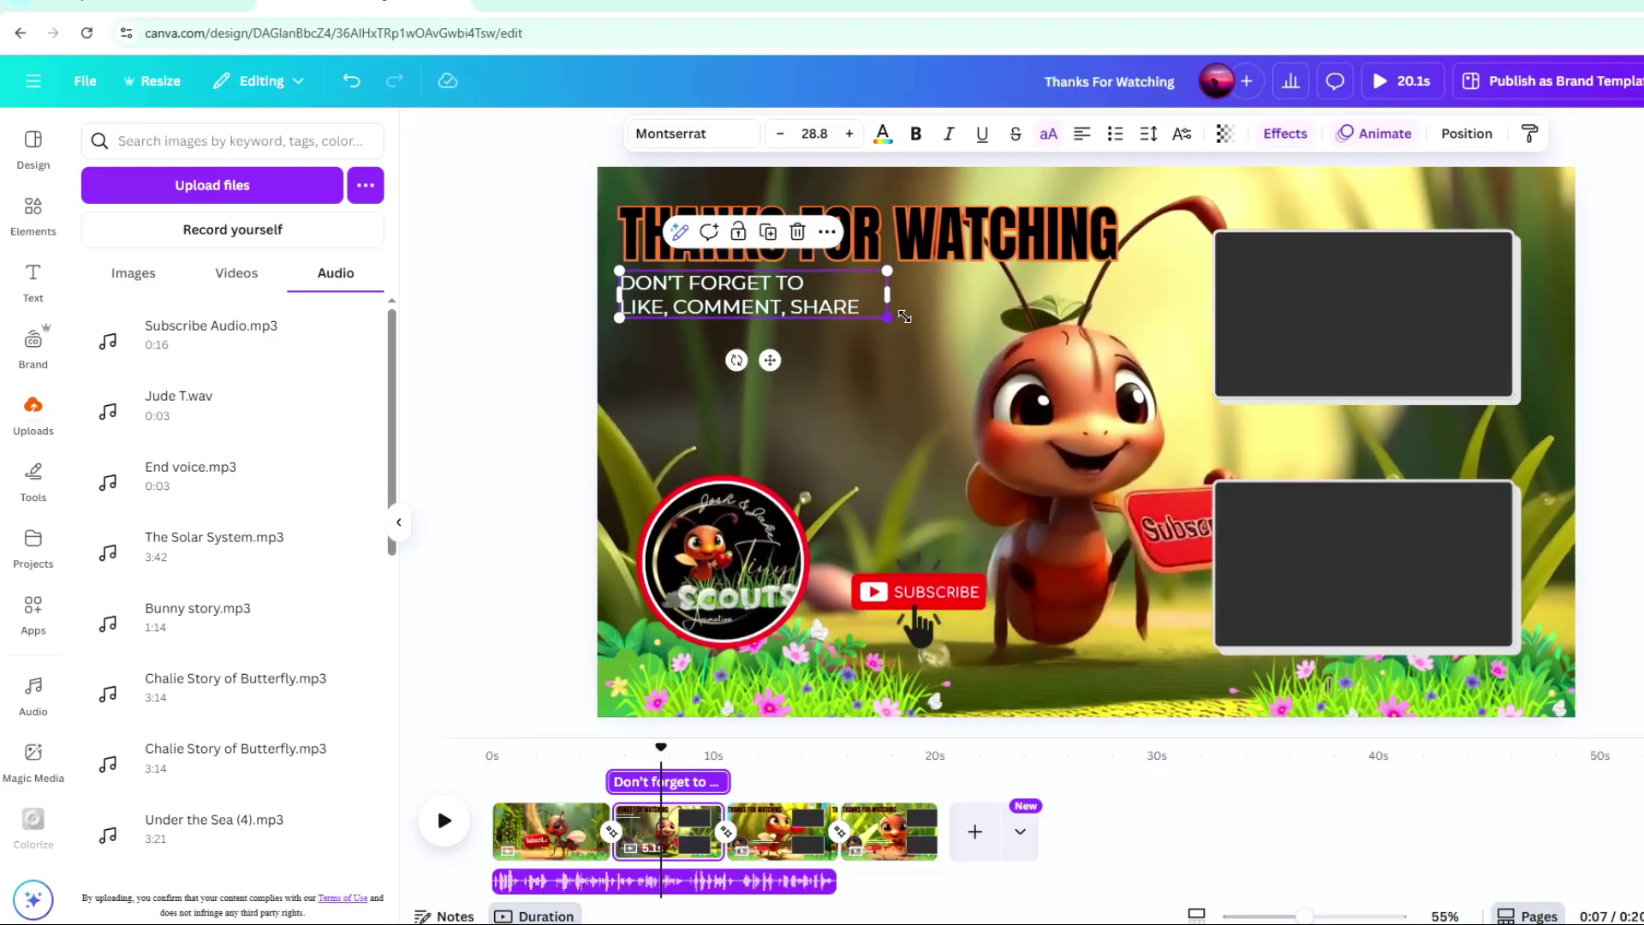
pyautogui.moveTo(905, 316); pyautogui.dragTo(902, 321)
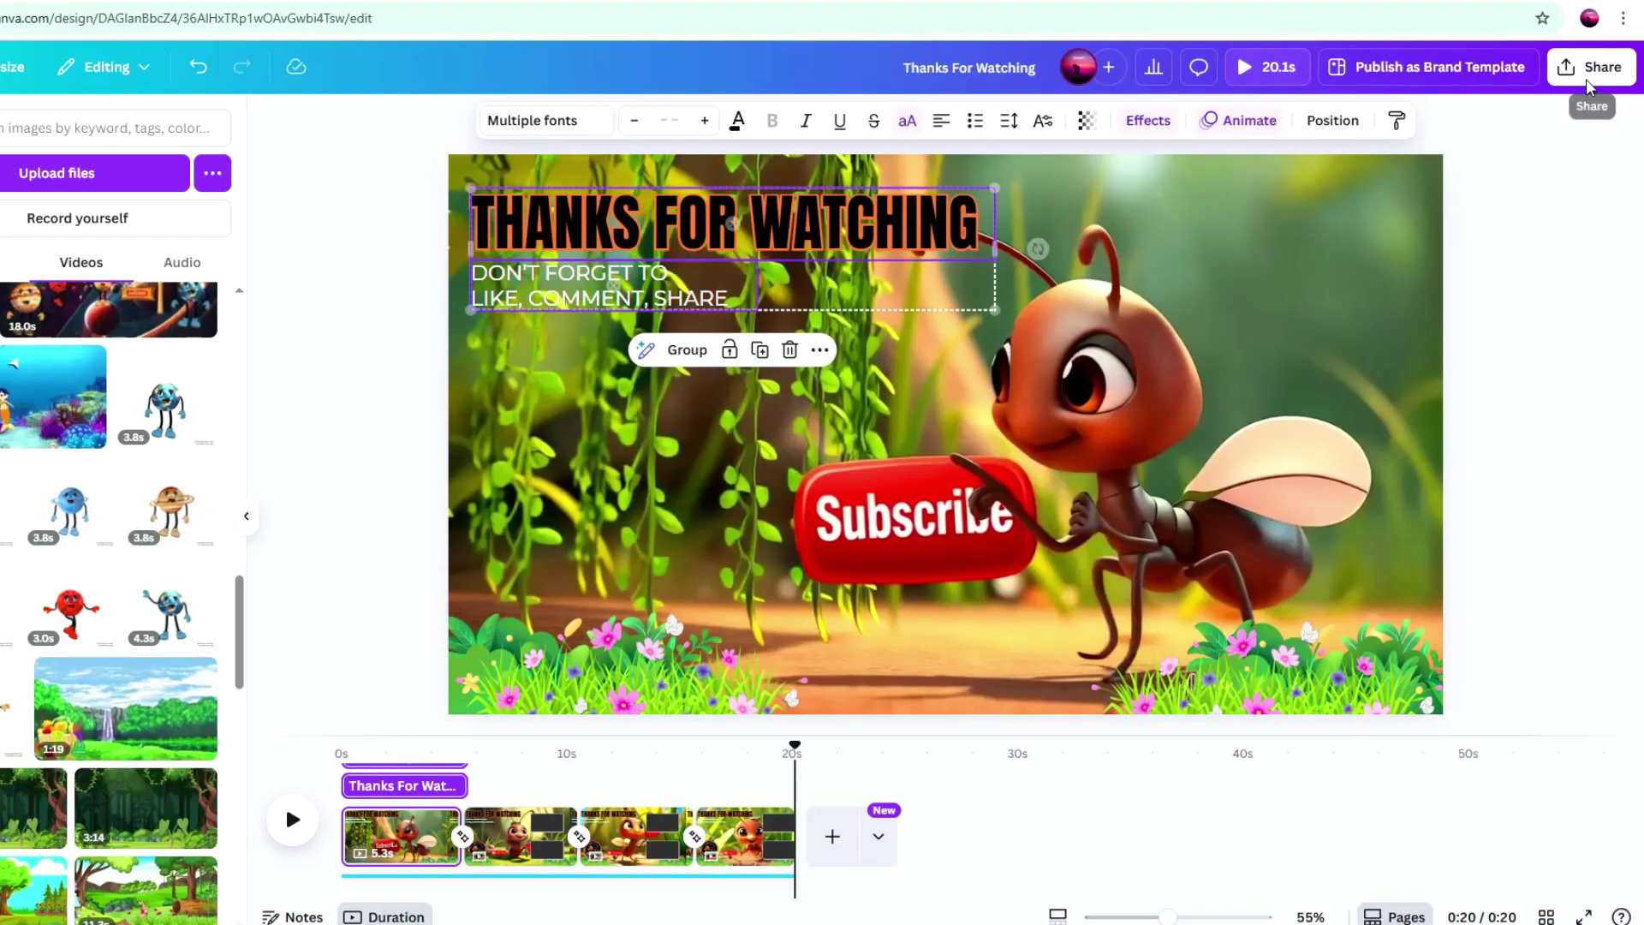
# Download pages 1–4 as a 1080p MP4 video from the Share menu.
pyautogui.click(1588, 75)
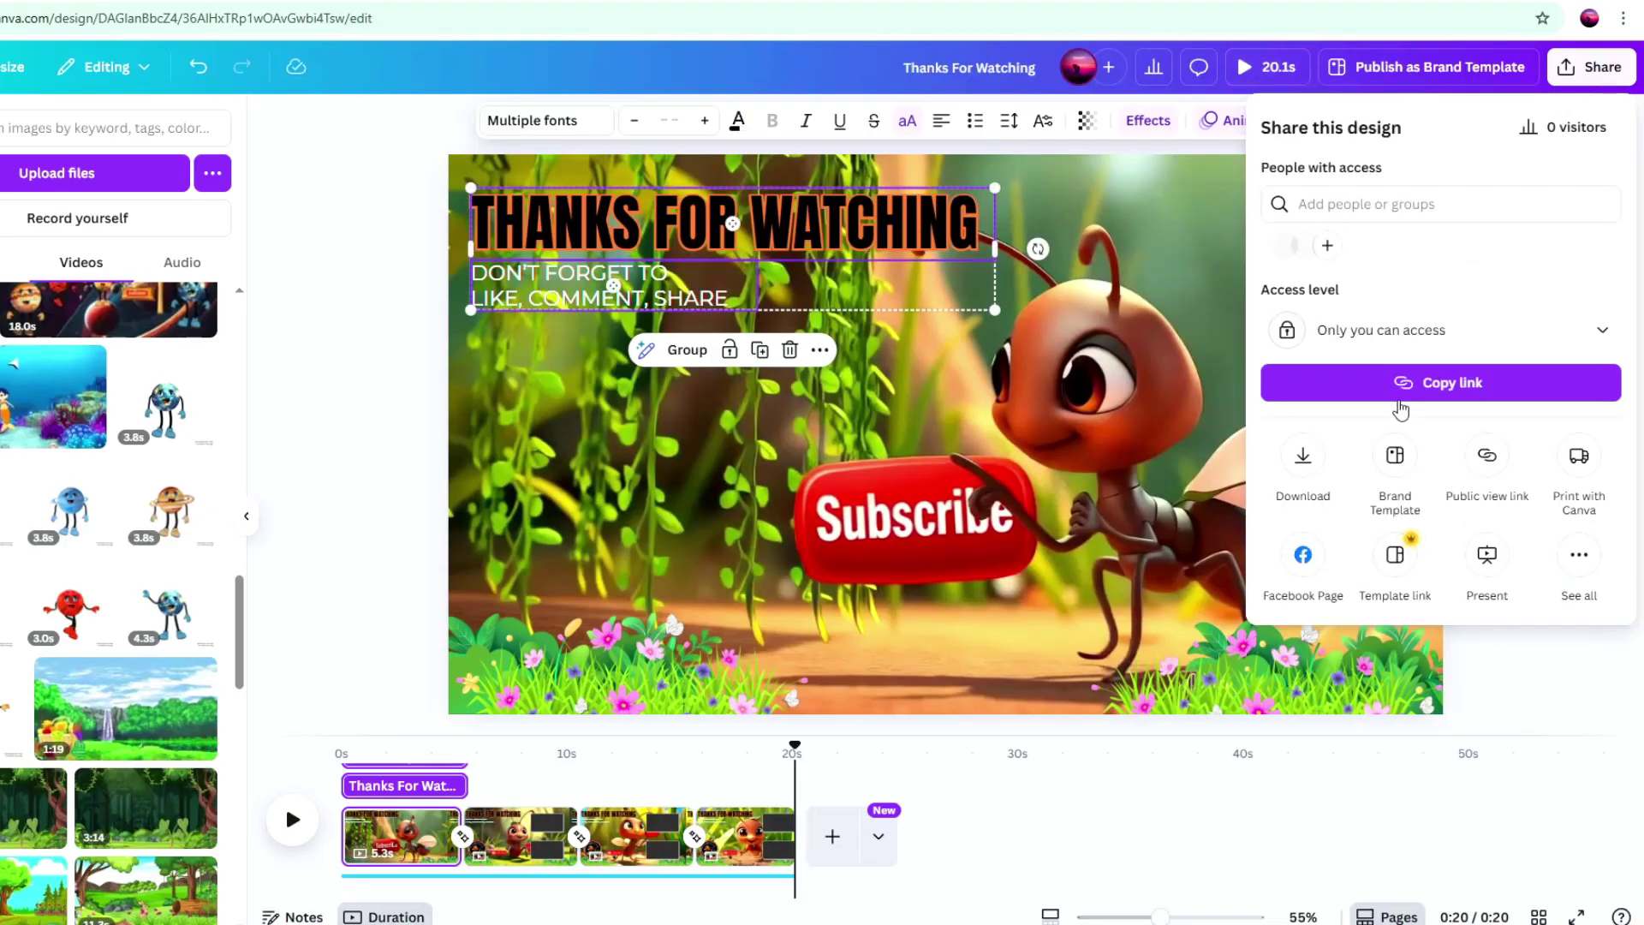
pyautogui.click(1302, 462)
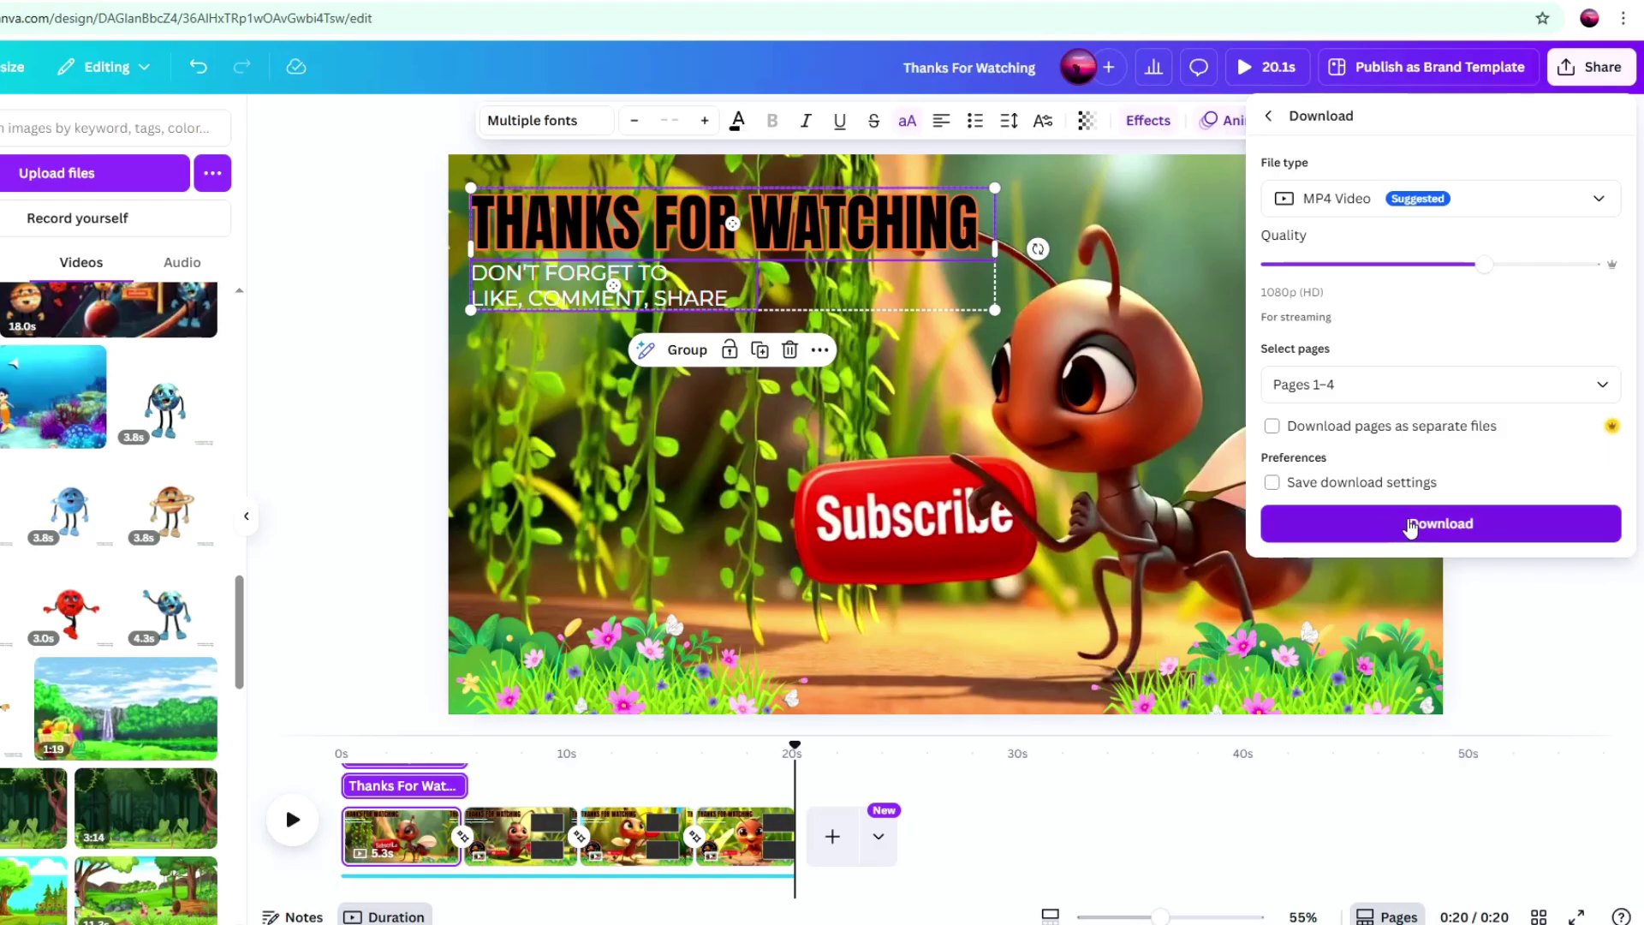
pyautogui.click(1410, 525)
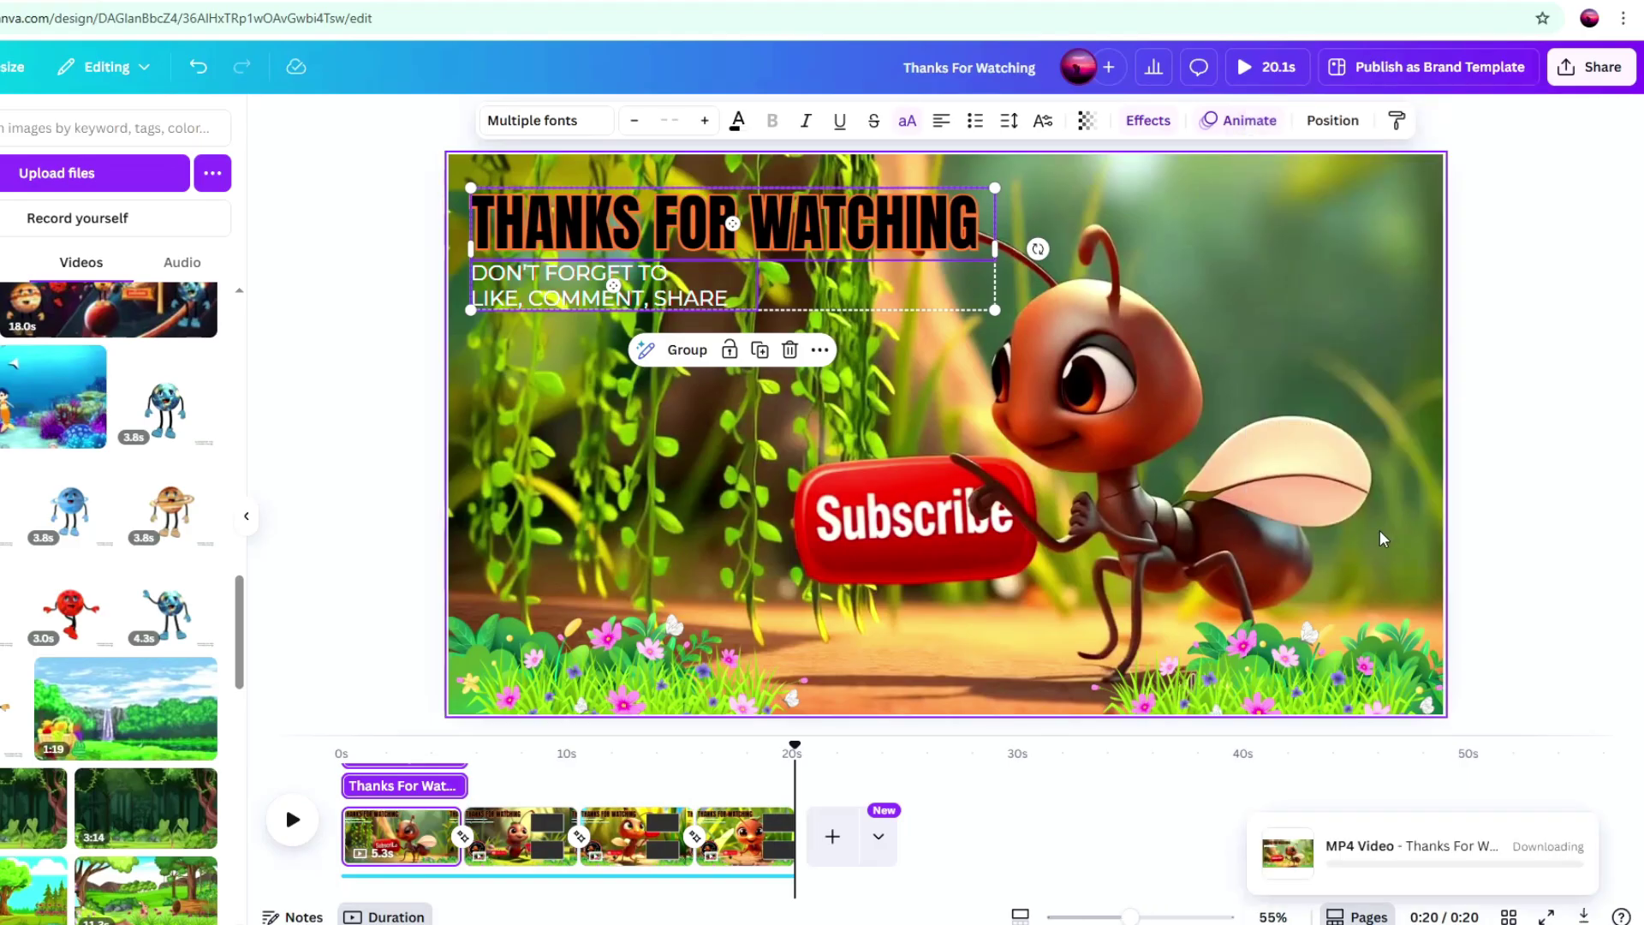